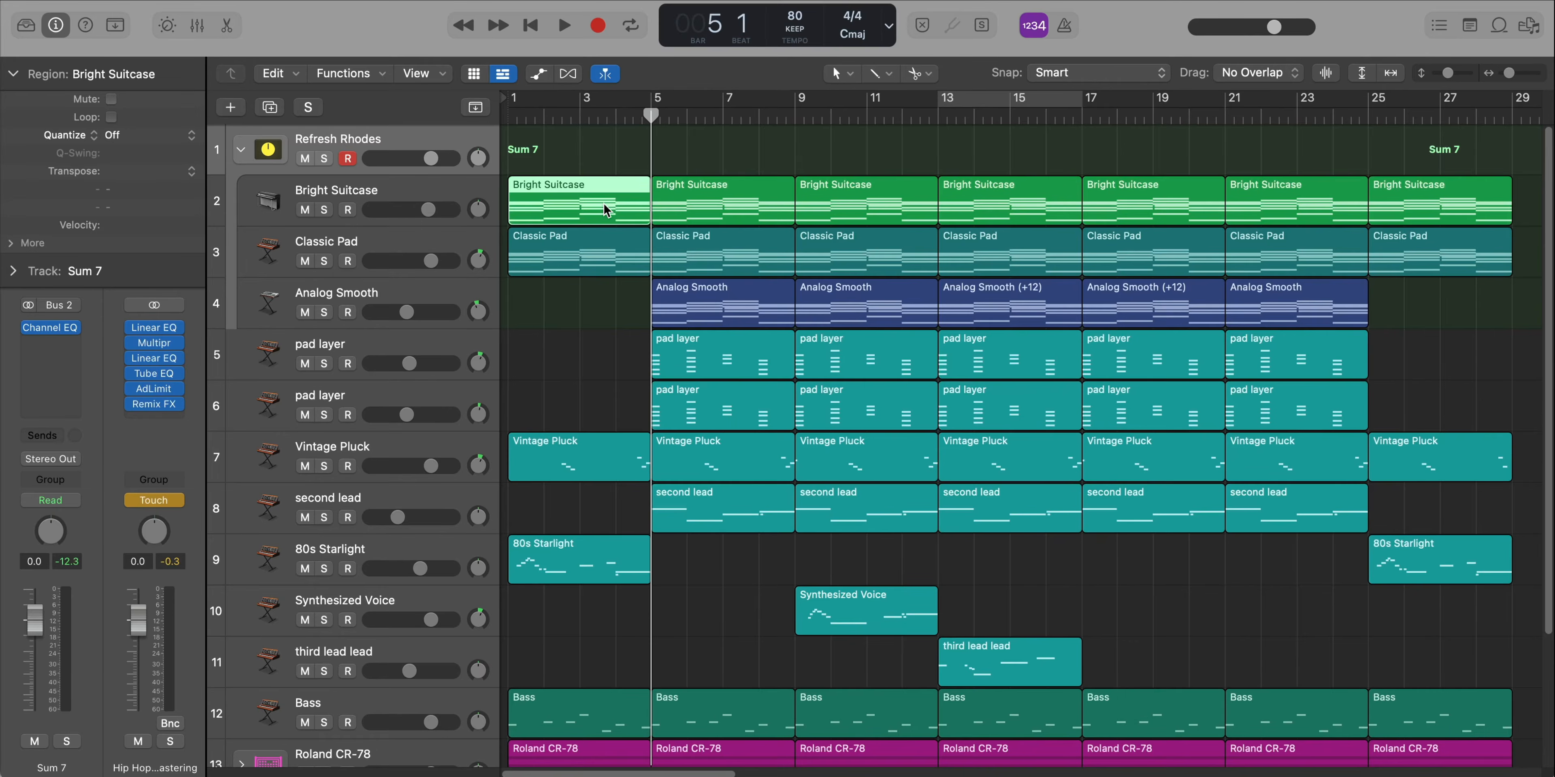
- Solo the Refresh Rhodes stack and play back its first Bright Suitcase region with the notes open in the Piano Roll
left_click(323, 158)
key("space")
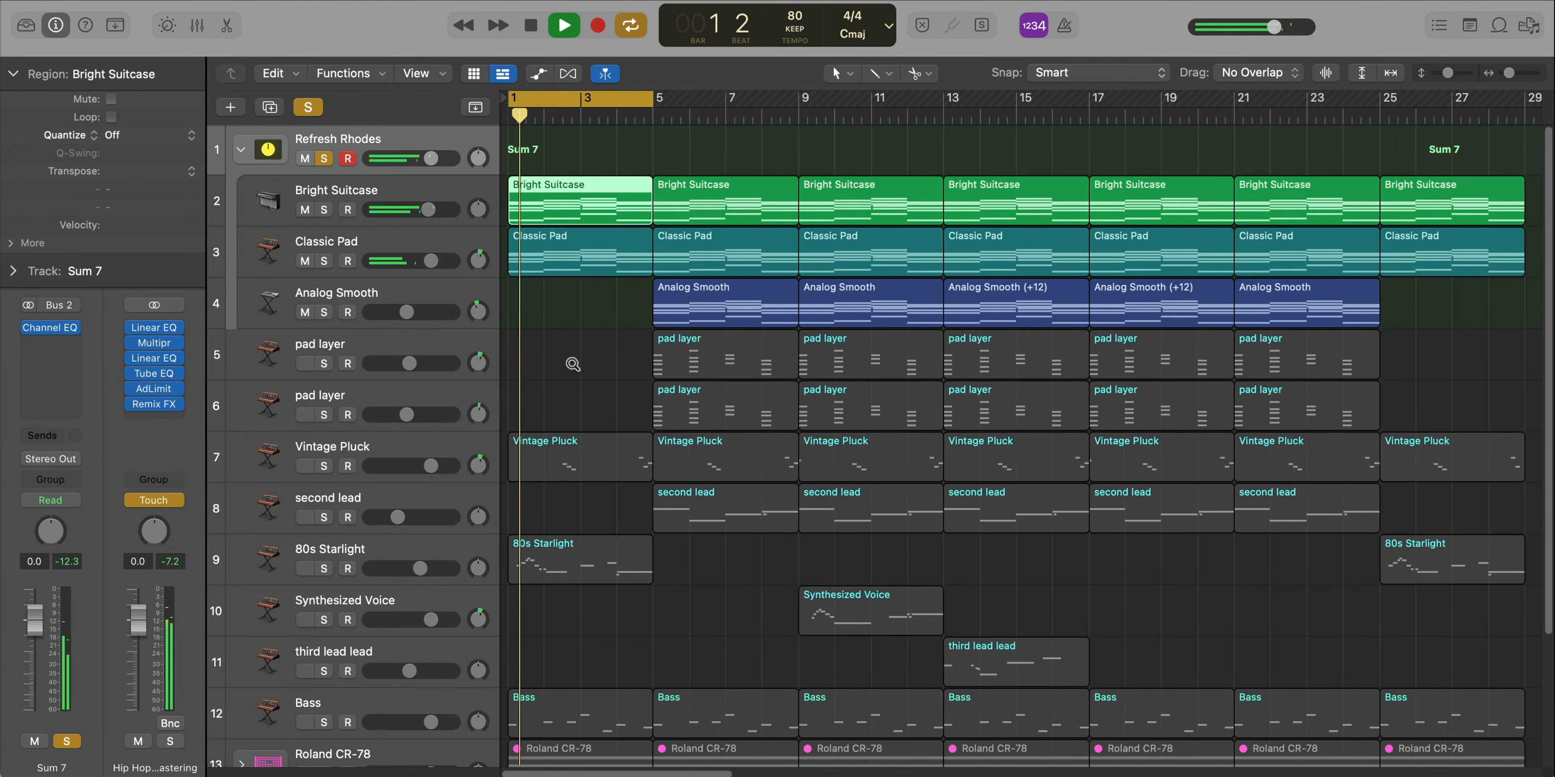
scroll(572, 364, "up", 5)
left_click(633, 164)
double_click(626, 198)
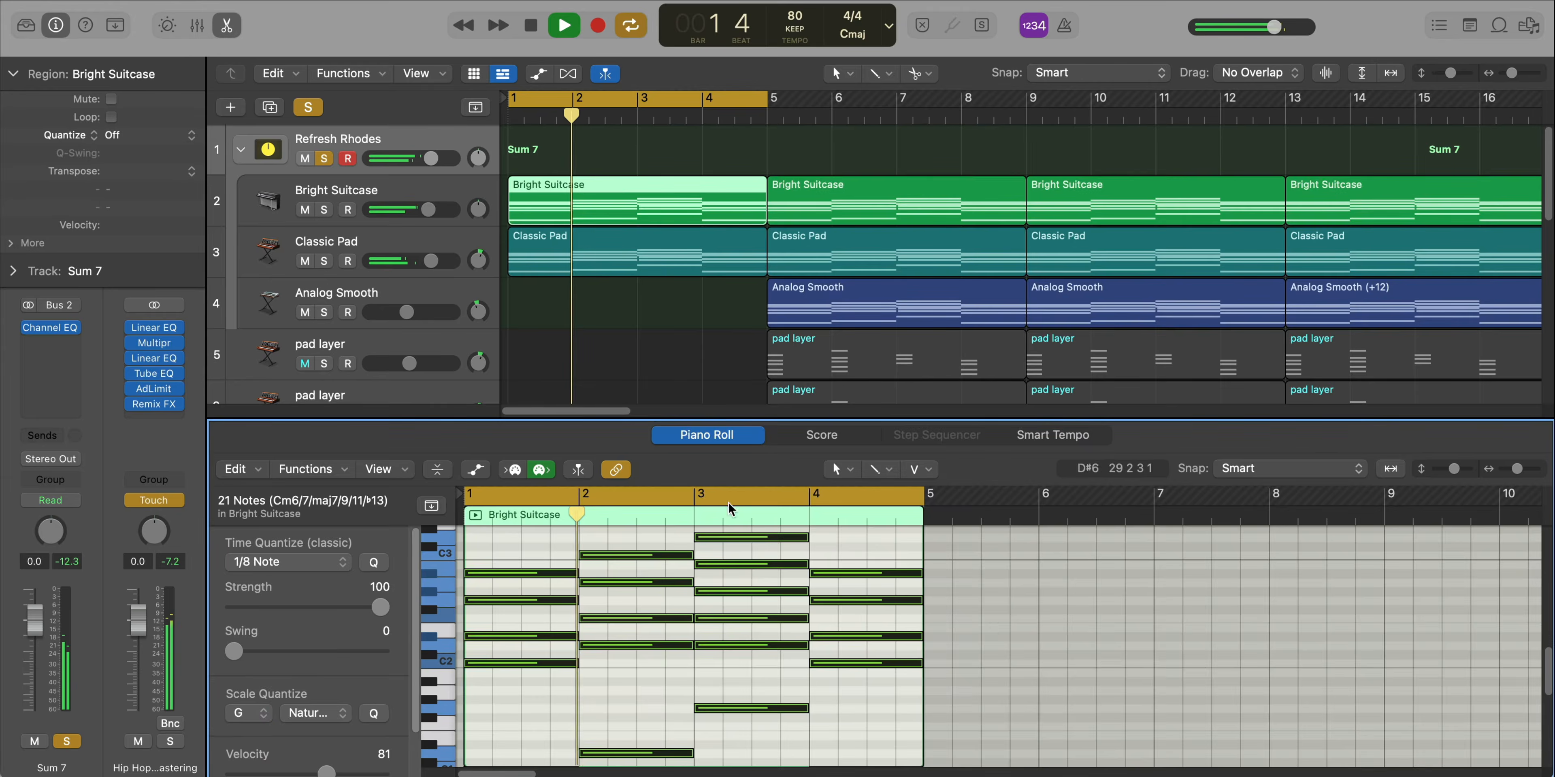
scroll(734, 593, "down", 2)
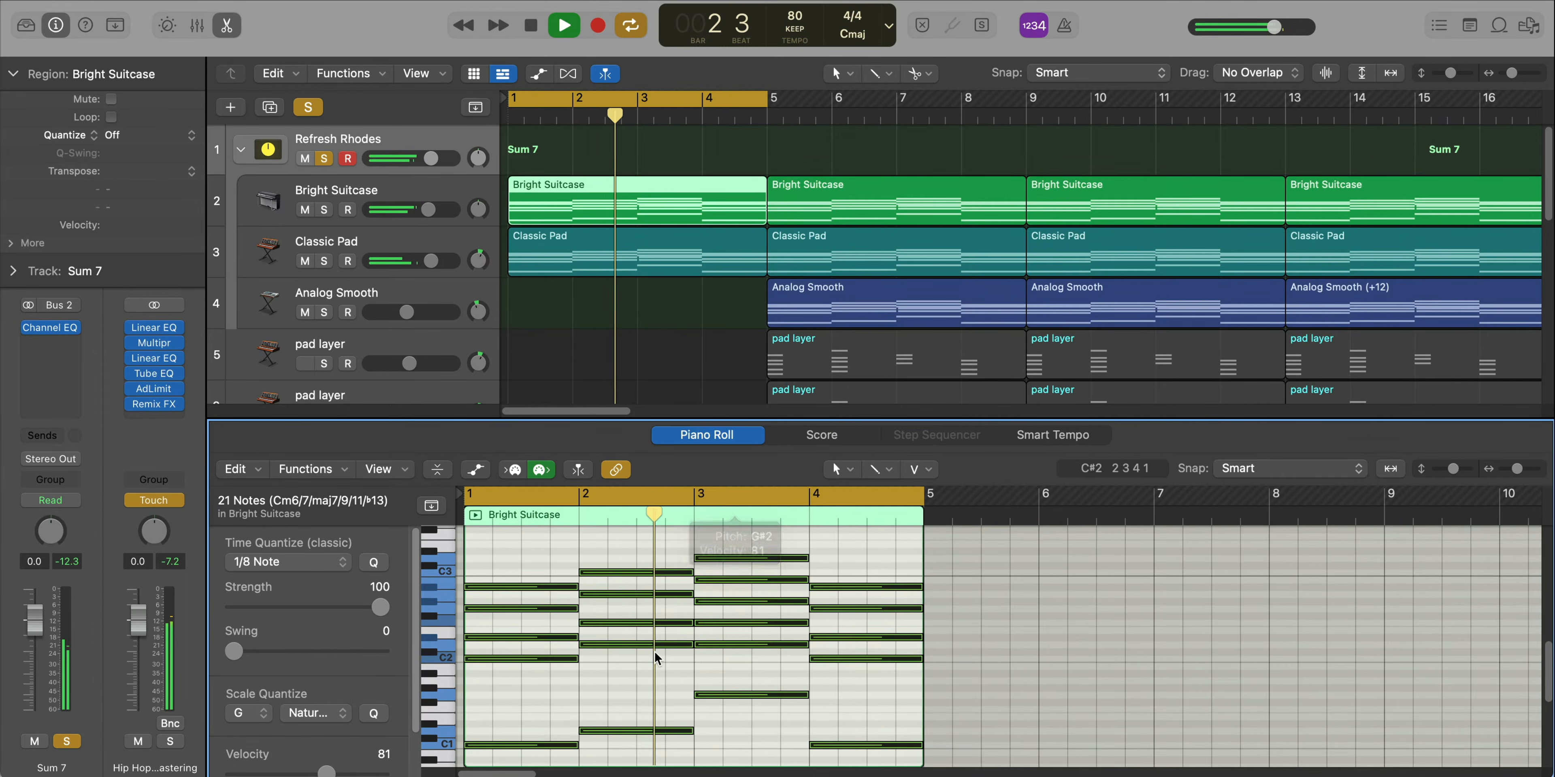
scroll(625, 654, "down", 2)
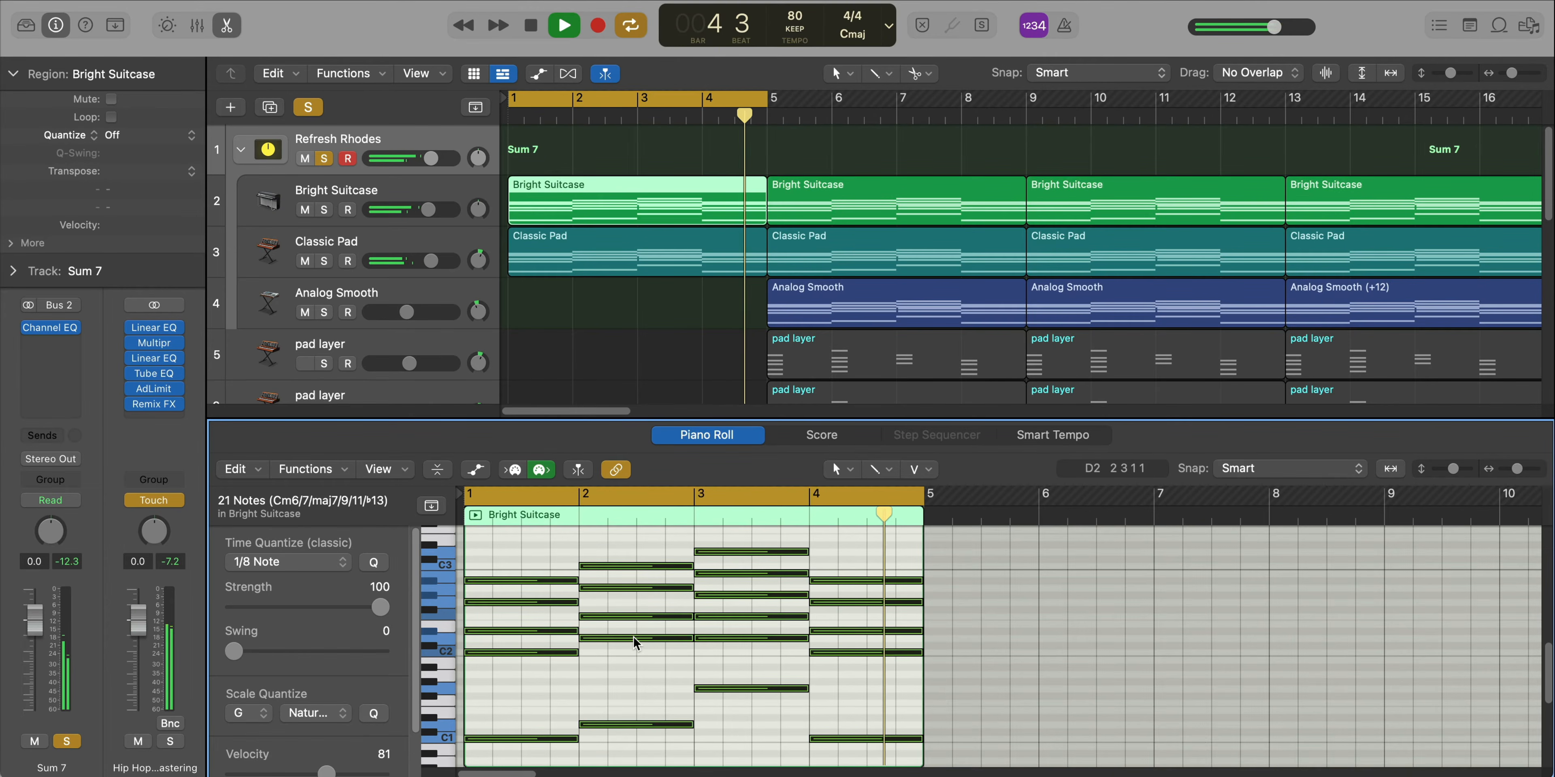
key("space")
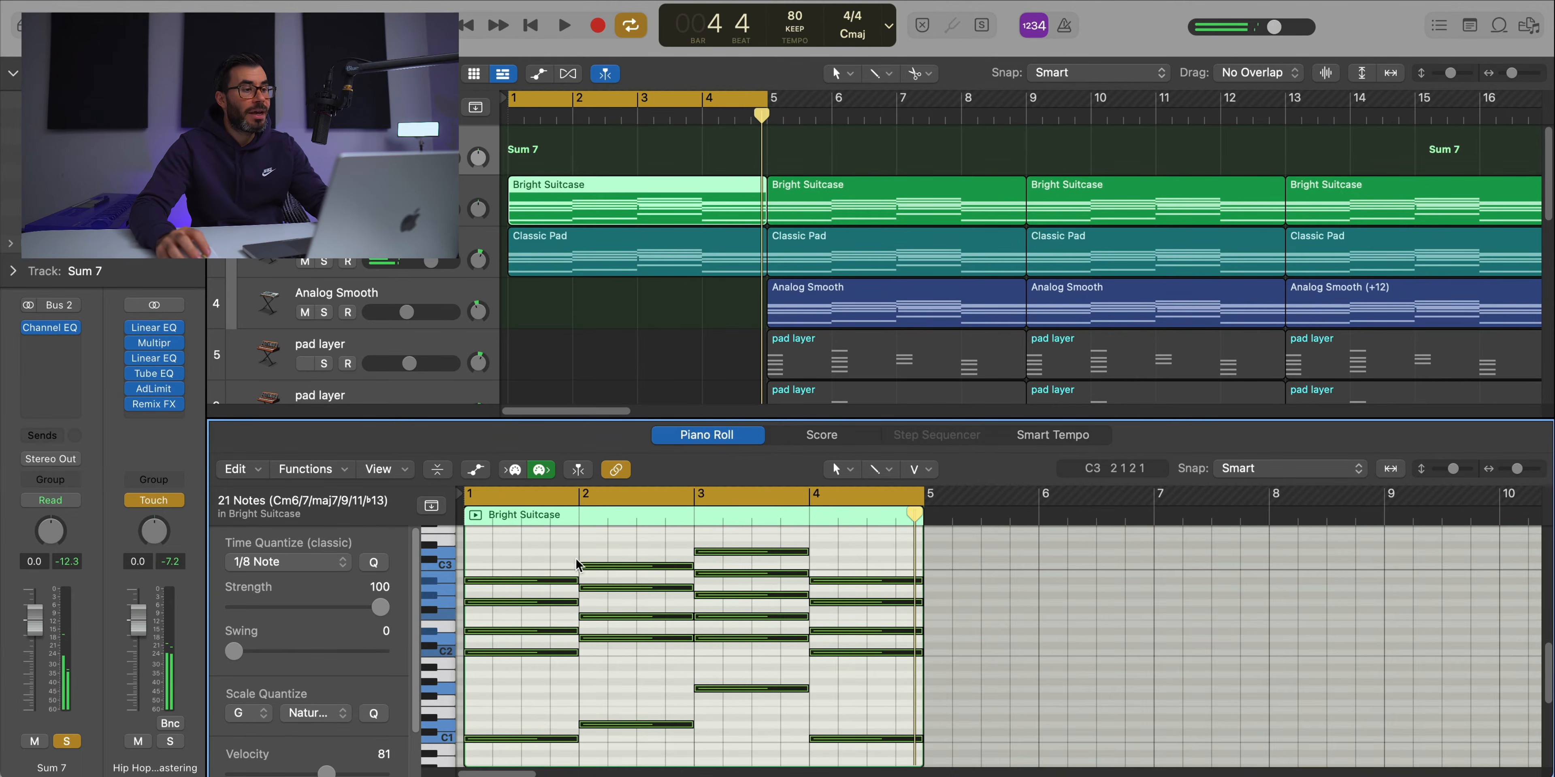
- Select the Bright Suitcase track and show the sound Library
left_click(338, 191)
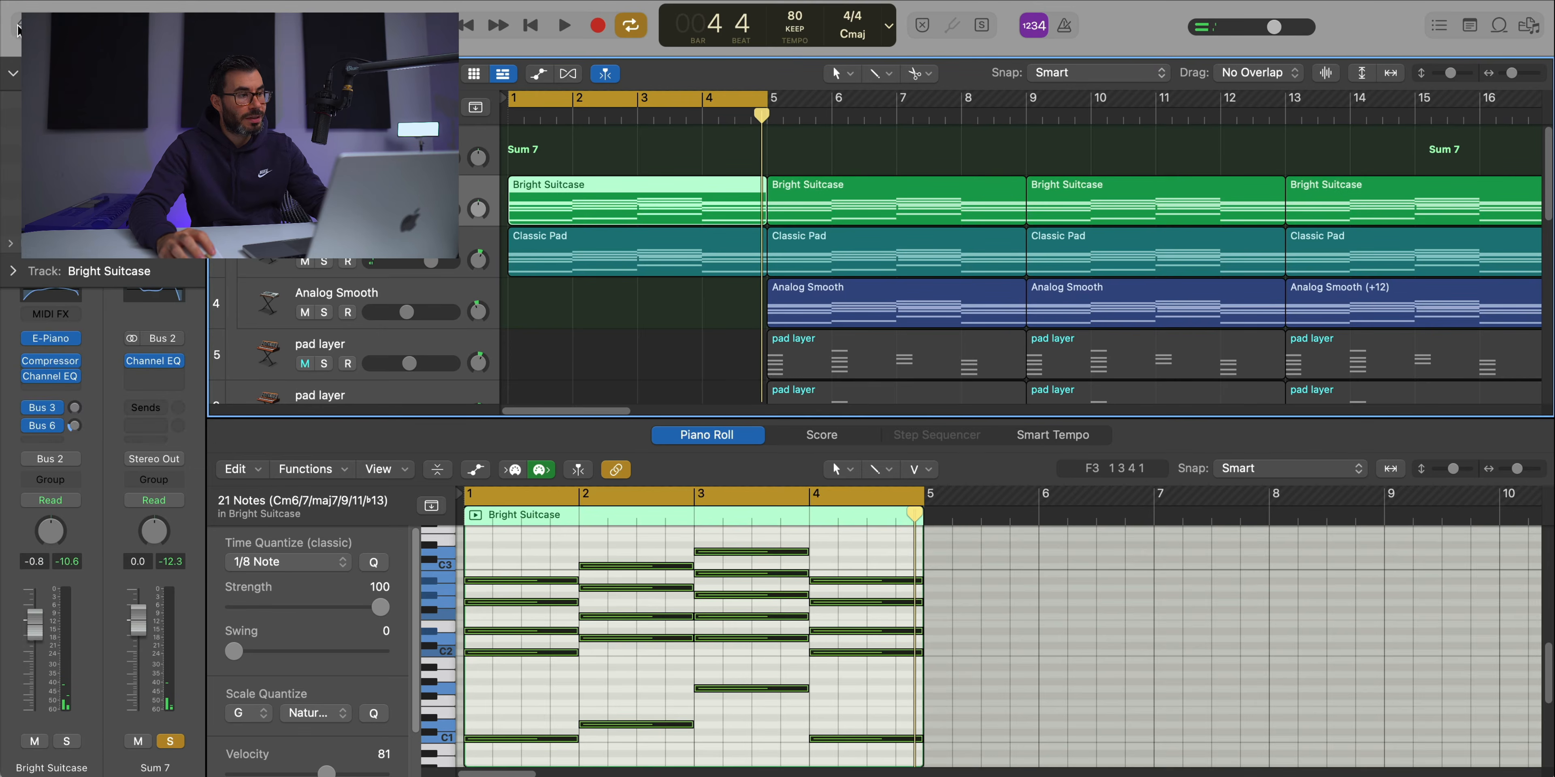
left_click(17, 30)
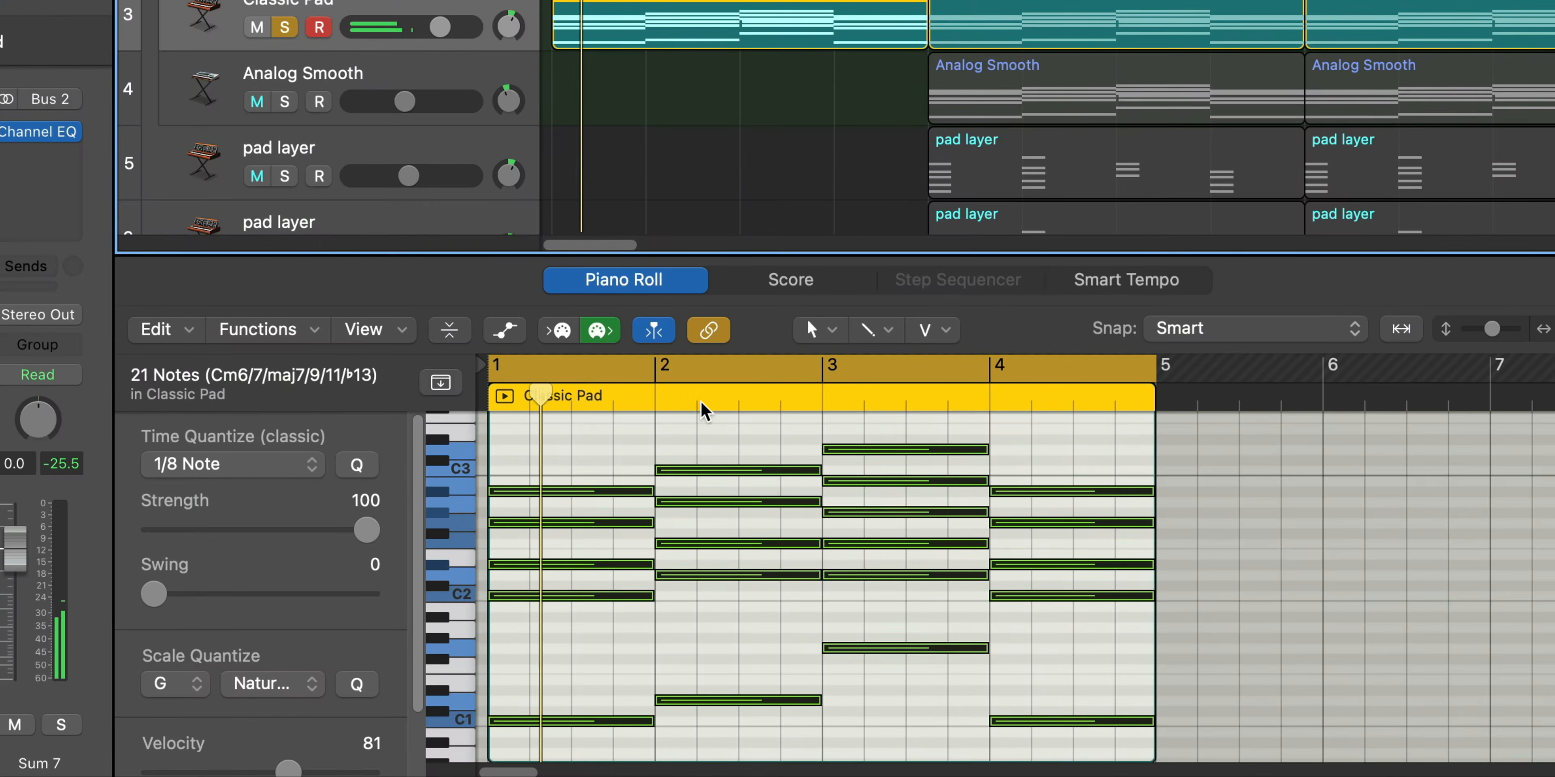
- Examine the Classic Pad chords during soloed playback and locate the patch's Synthesizer > Classics category in the Library
mouse_move(737, 545)
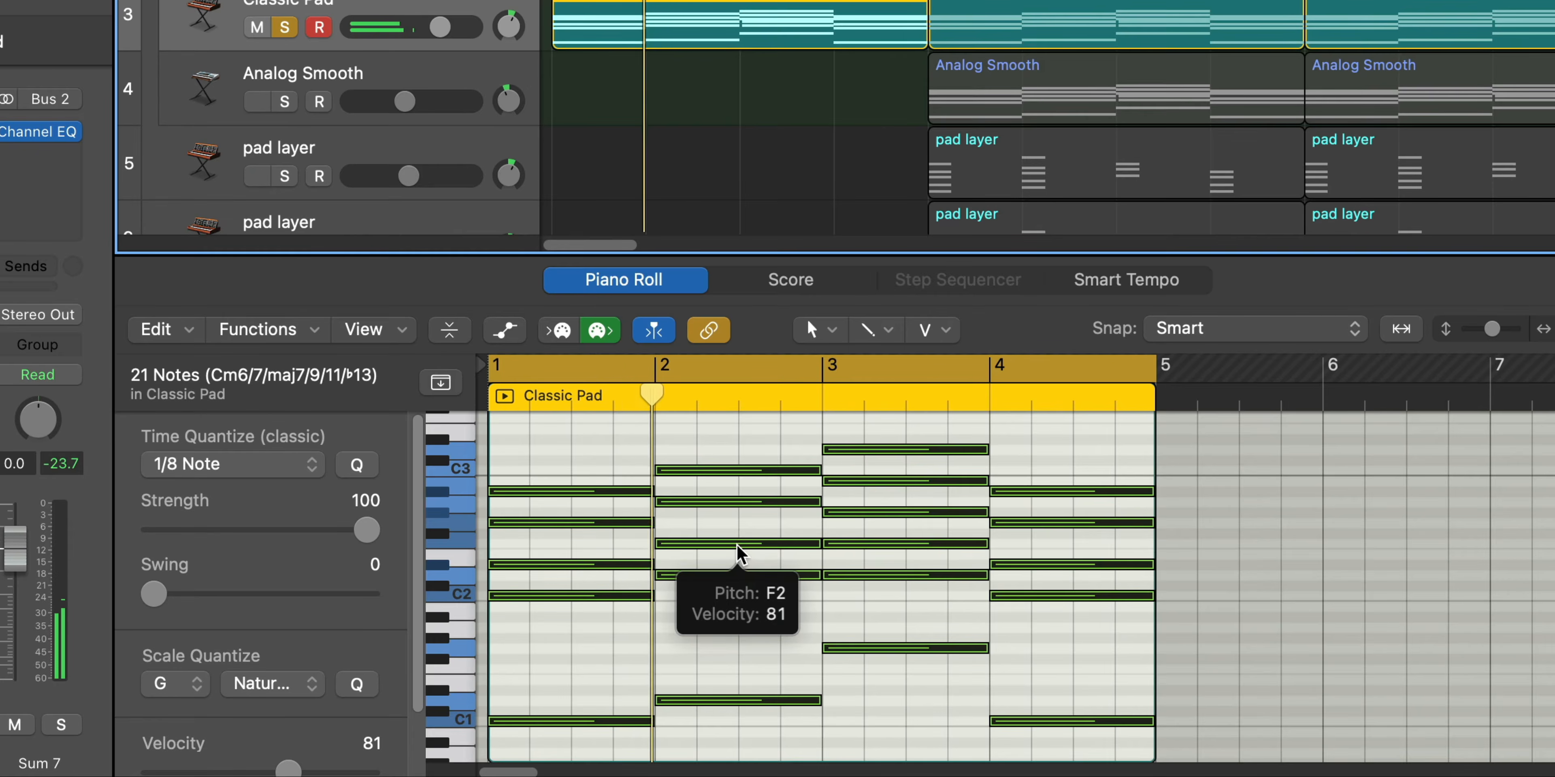
mouse_move(1030, 605)
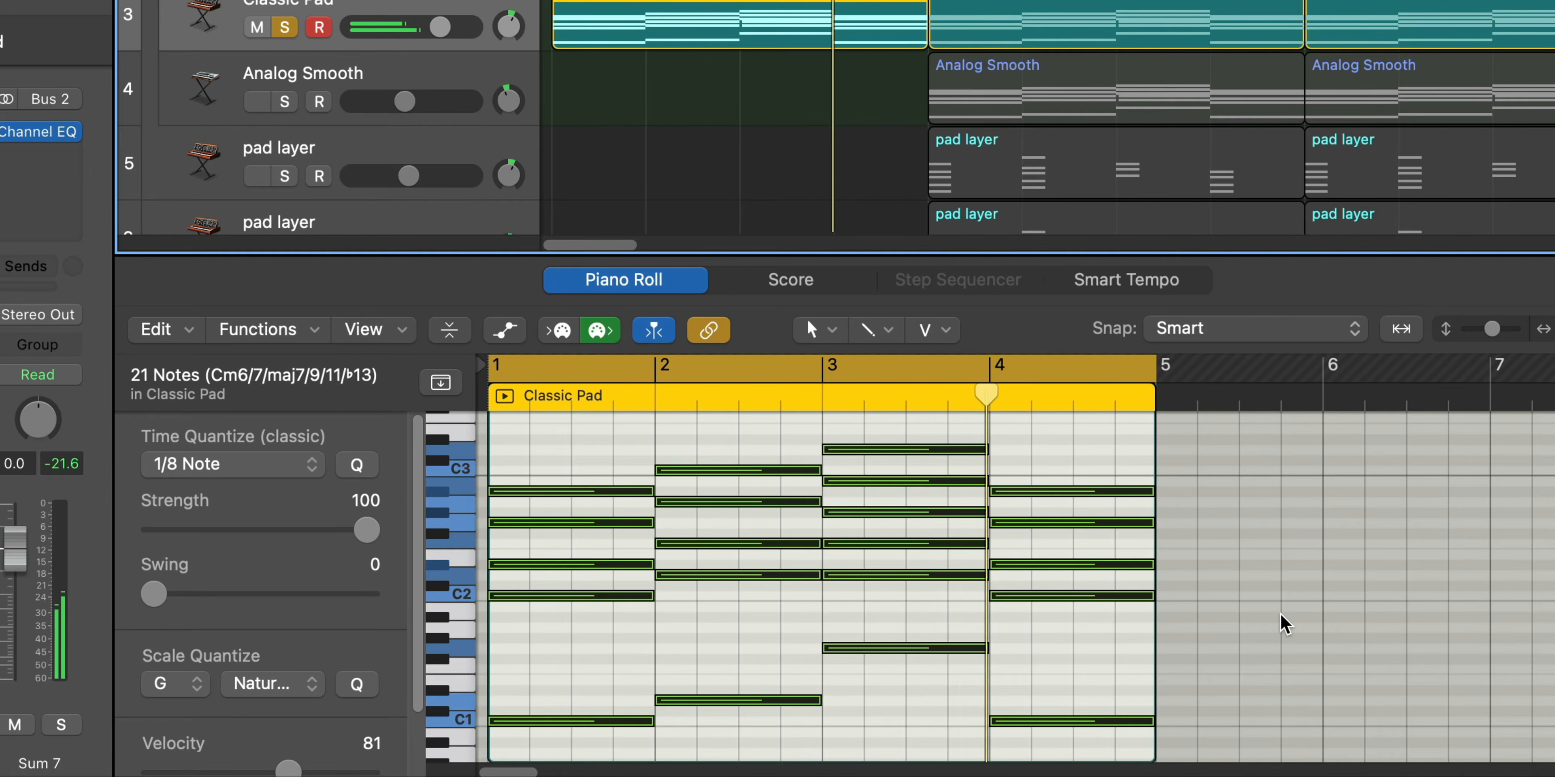
left_click(1280, 616)
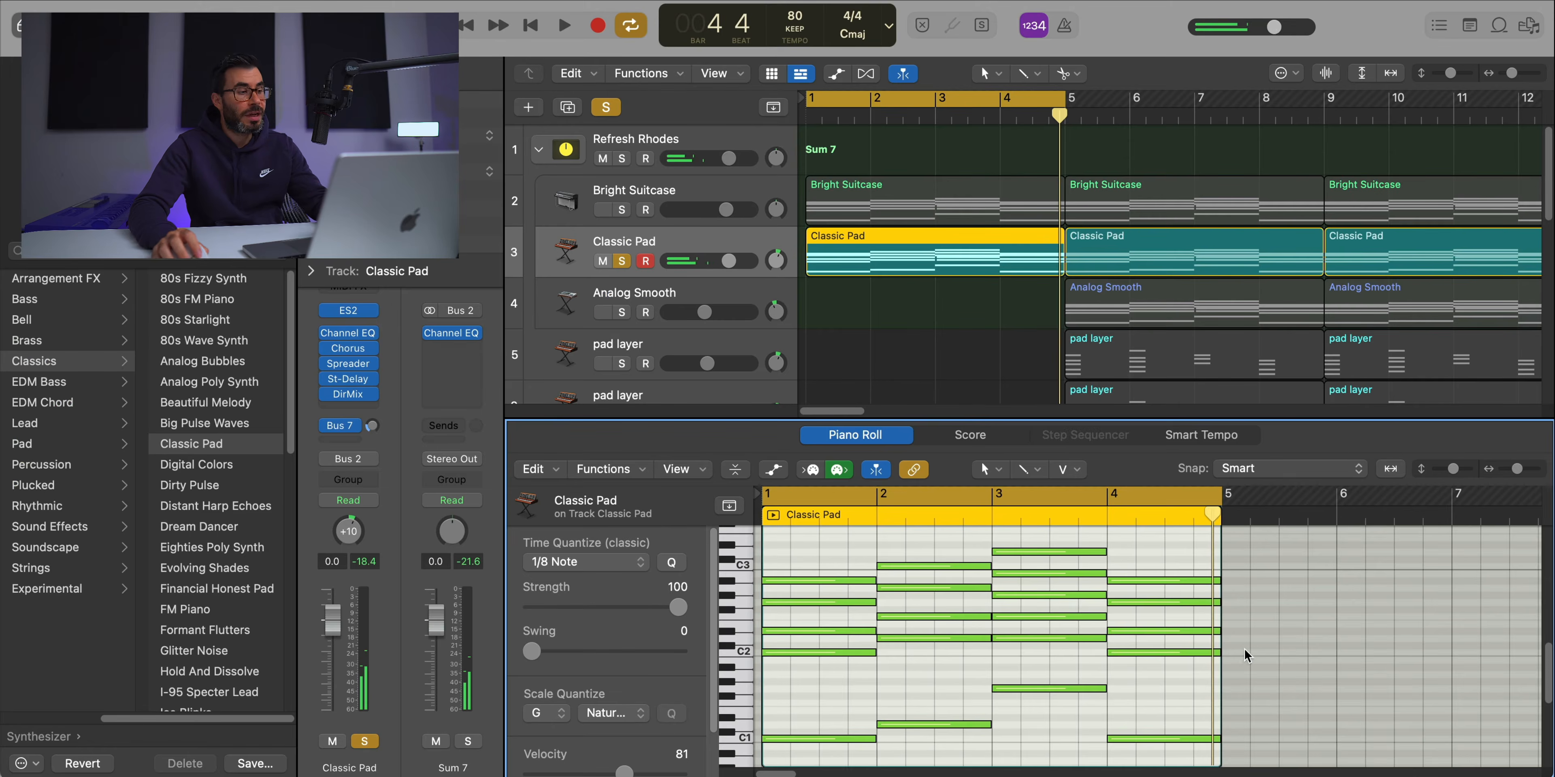
scroll(139, 406, "left", 5)
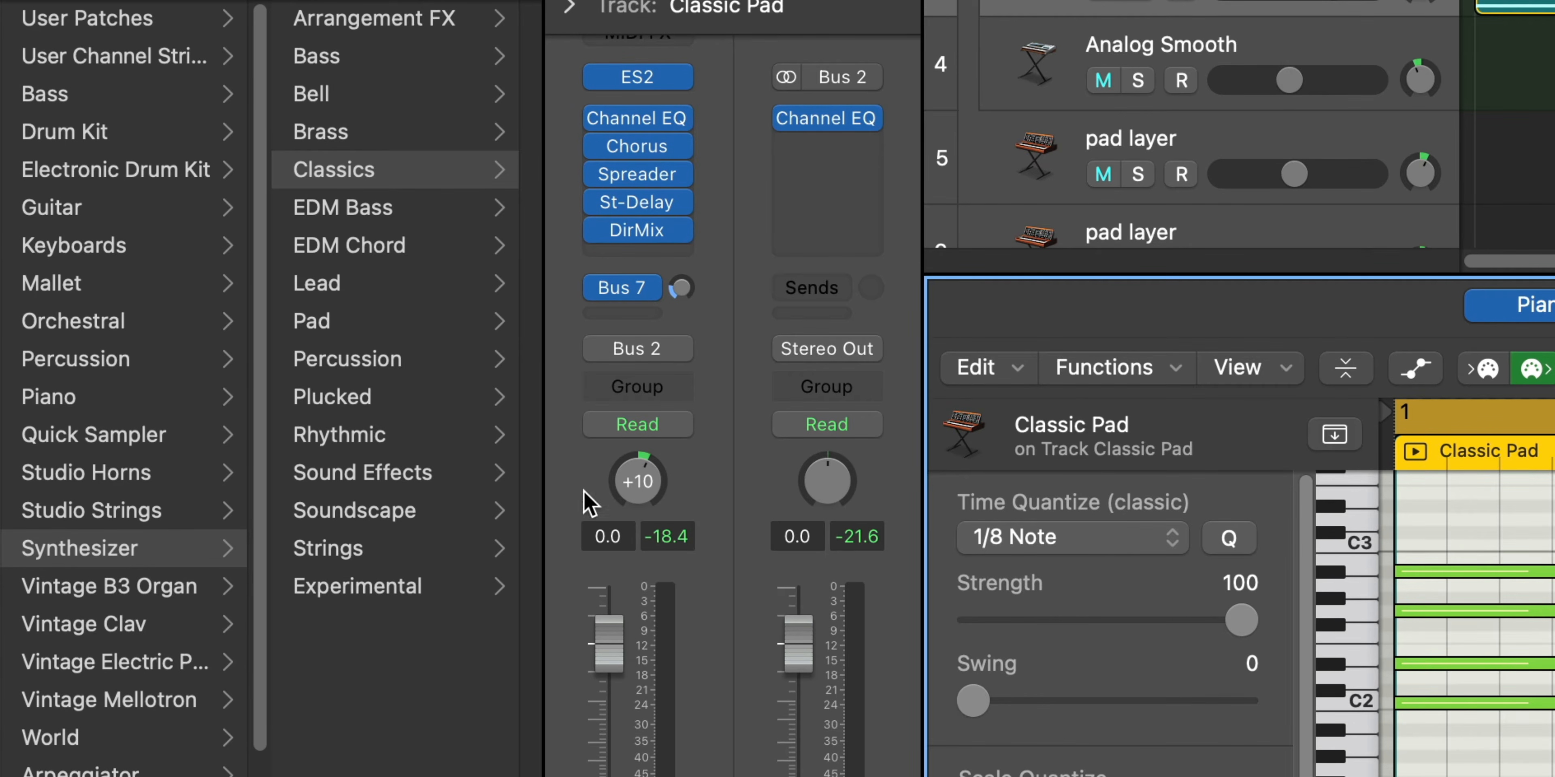
left_click(352, 177)
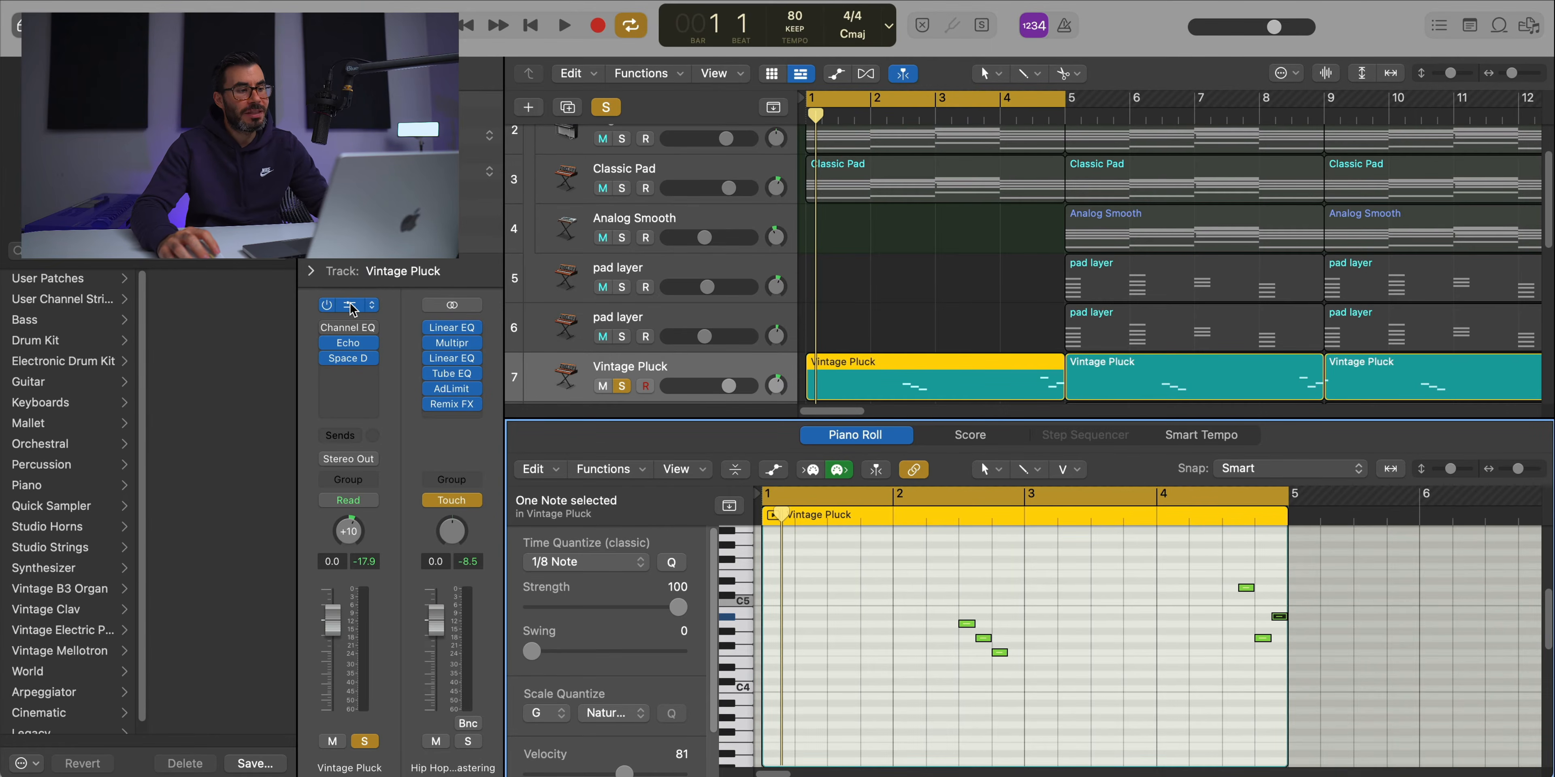
- Open the Vintage Pluck track's Retro Synth to inspect its settings, moving its window aside to uncover the notes
left_click(351, 306)
left_click_drag(866, 89, 858, 77)
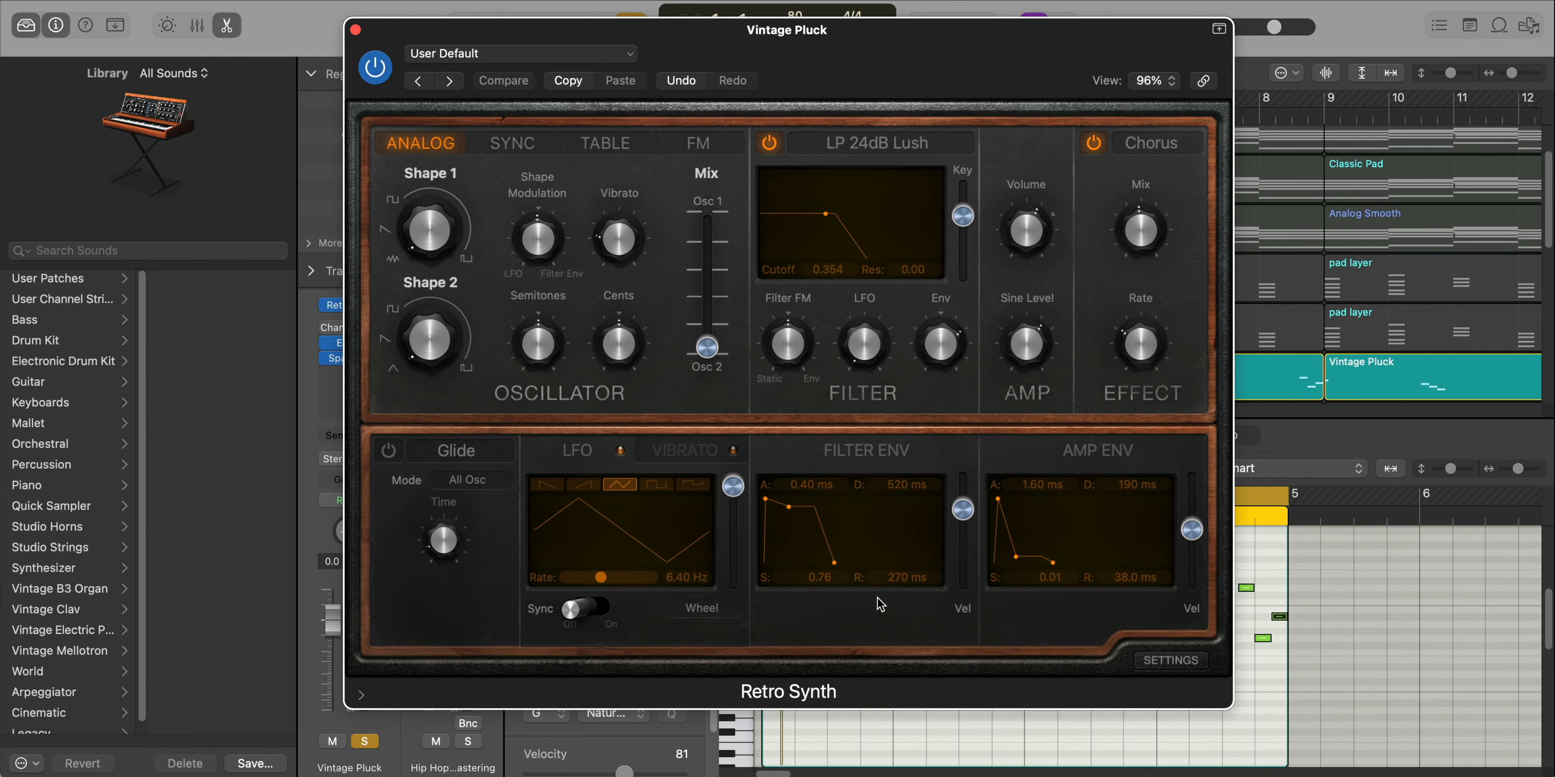
left_click_drag(962, 68, 557, 66)
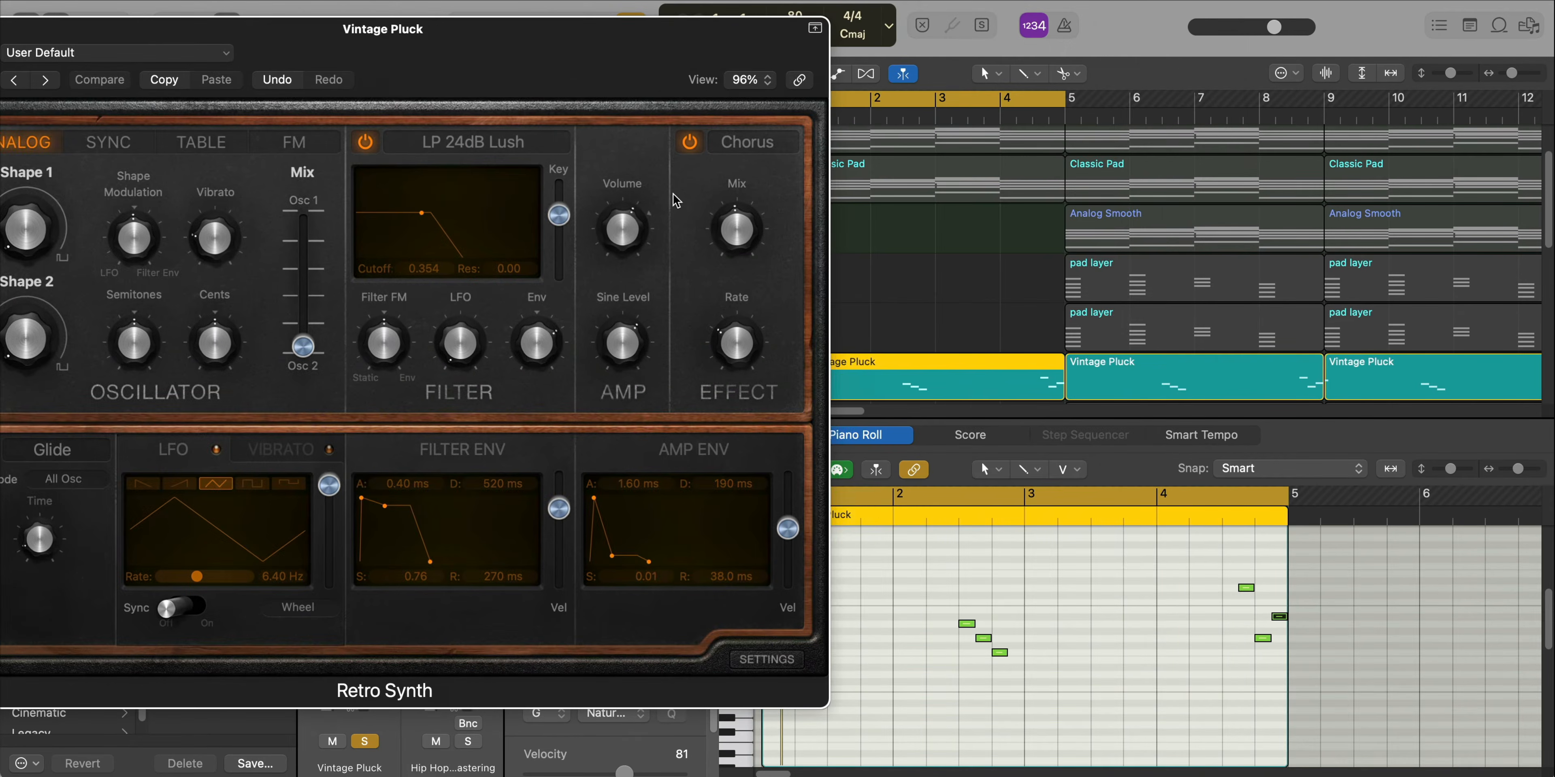
- Play back the Vintage Pluck melody from about bar 2
left_click(898, 495)
left_click_drag(898, 494, 1040, 520)
key("space")
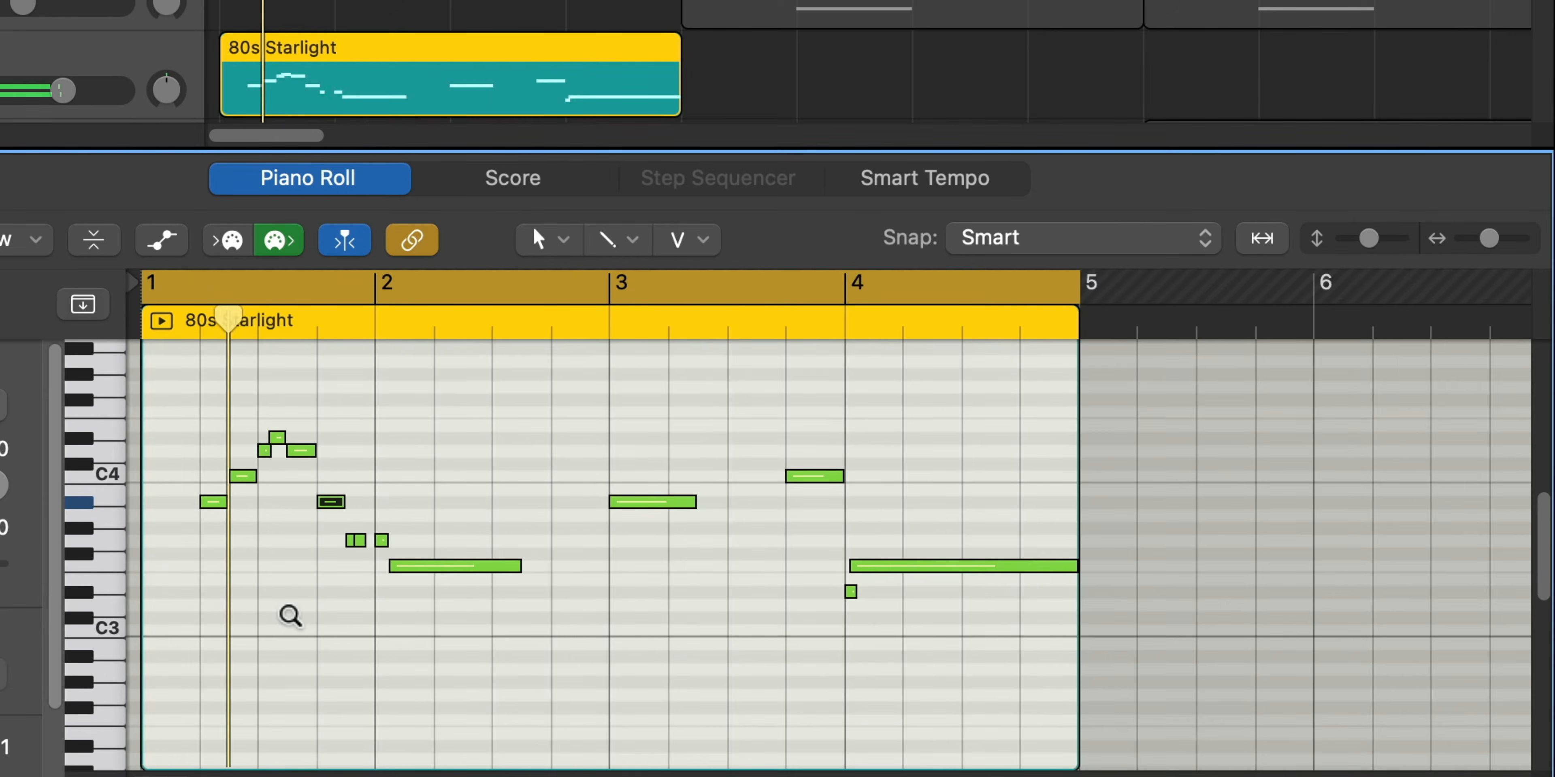
- Examine the opening notes of the 80s Starlight melody up close during playback and stop playback
left_click(290, 616, "ctrl+alt")
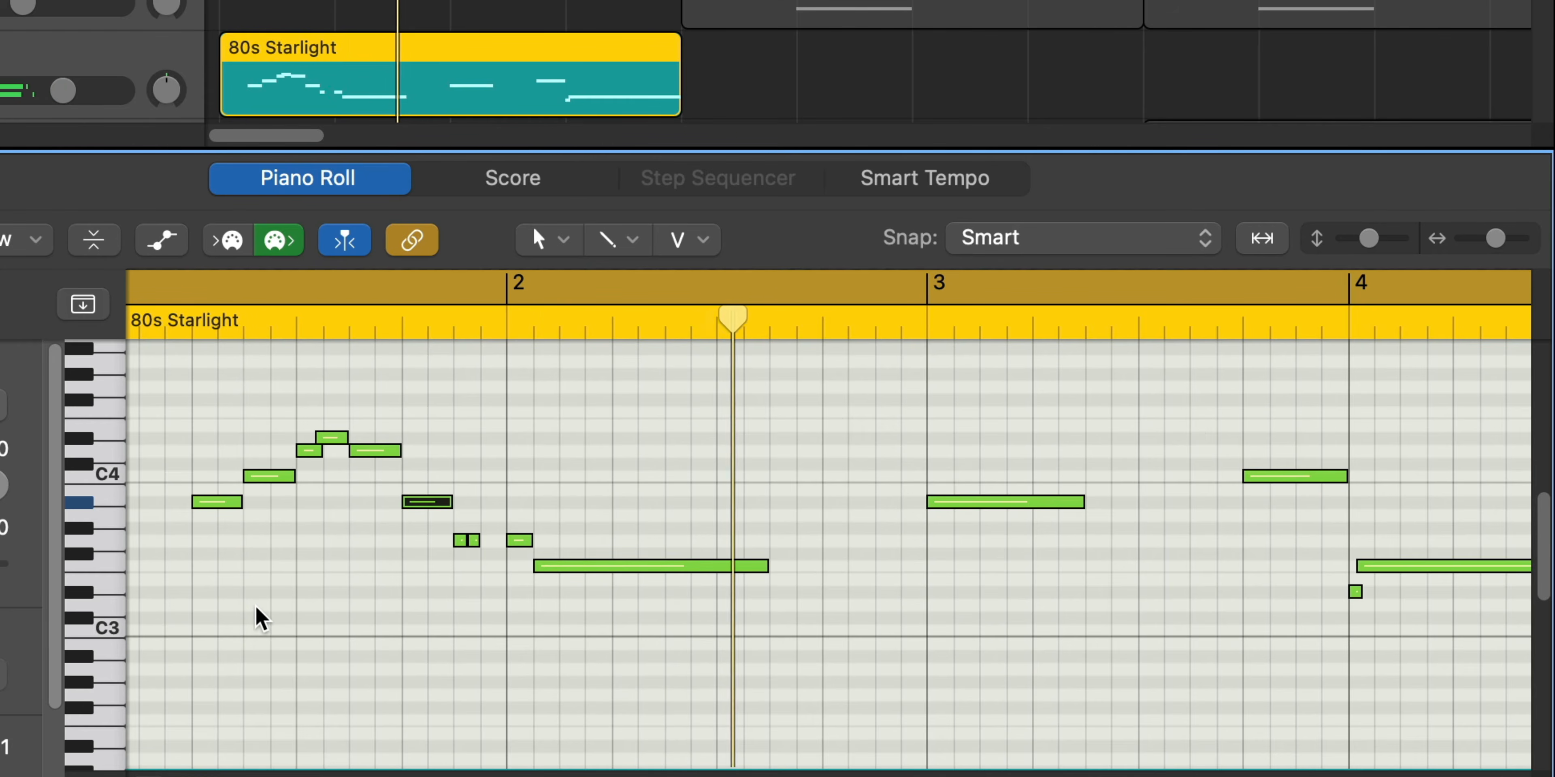
left_click(418, 590, "ctrl+alt")
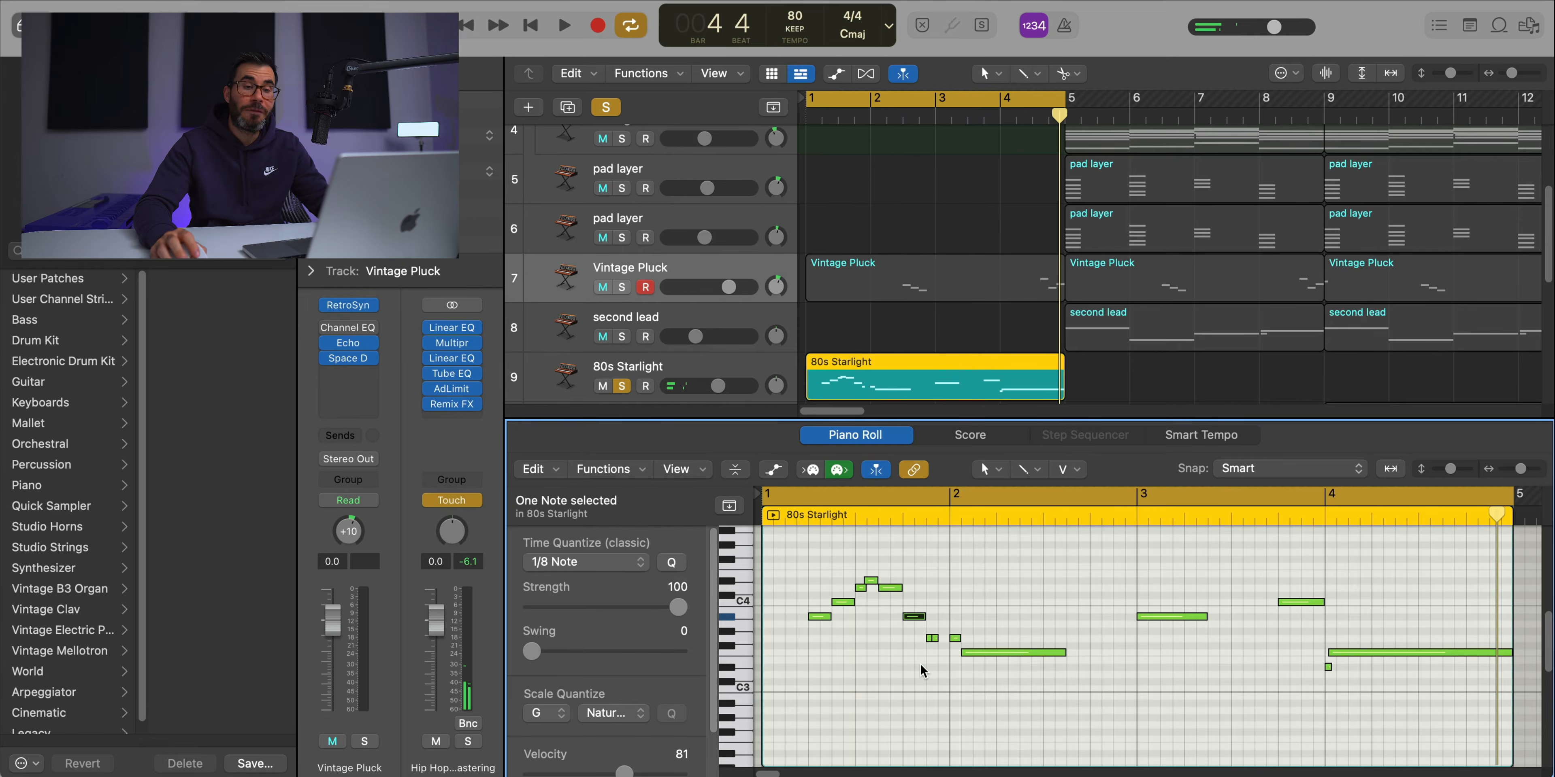
key("space")
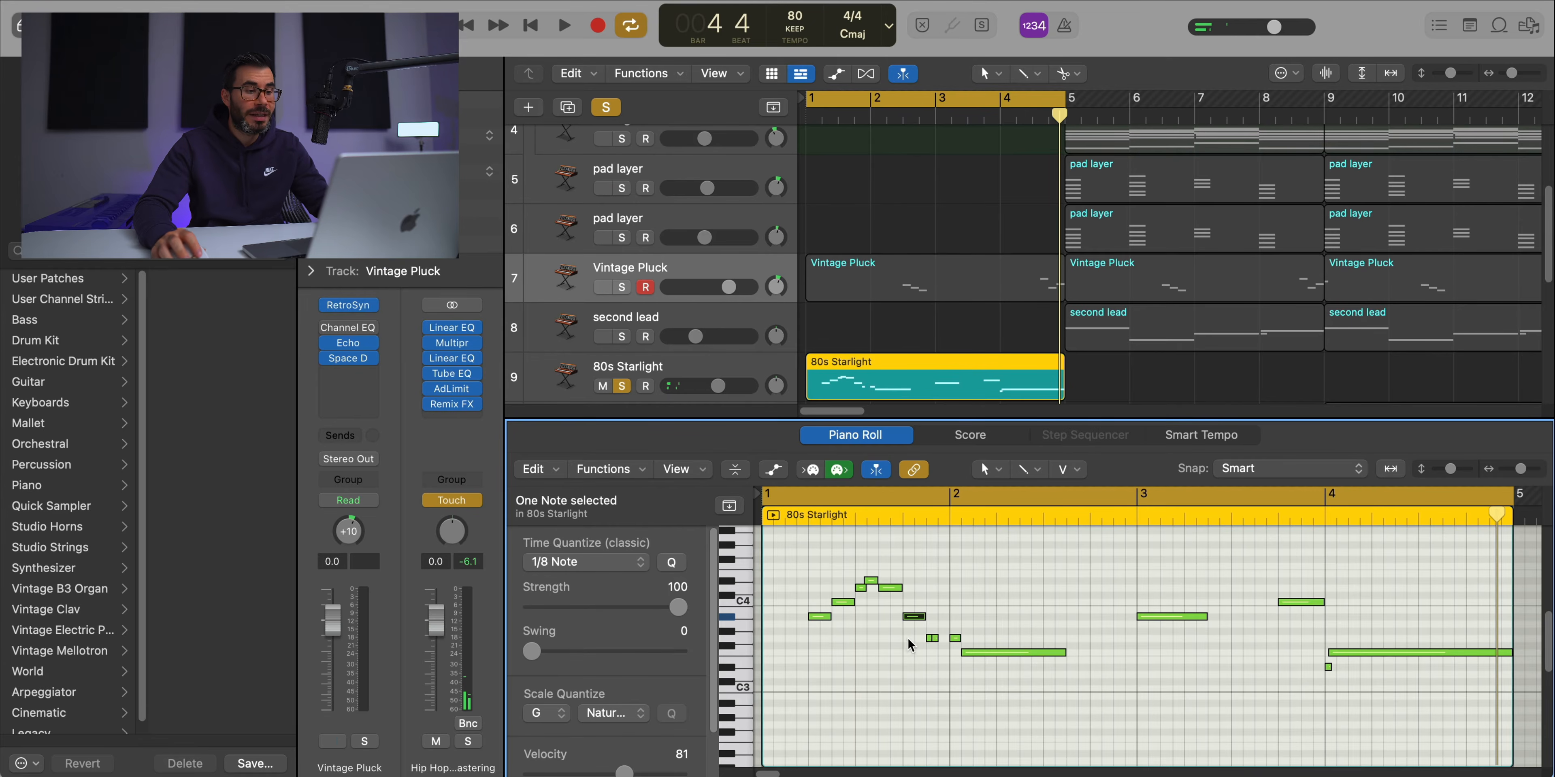
- Select the 80s Starlight track and look up its patch's category in the Library
left_click(644, 365)
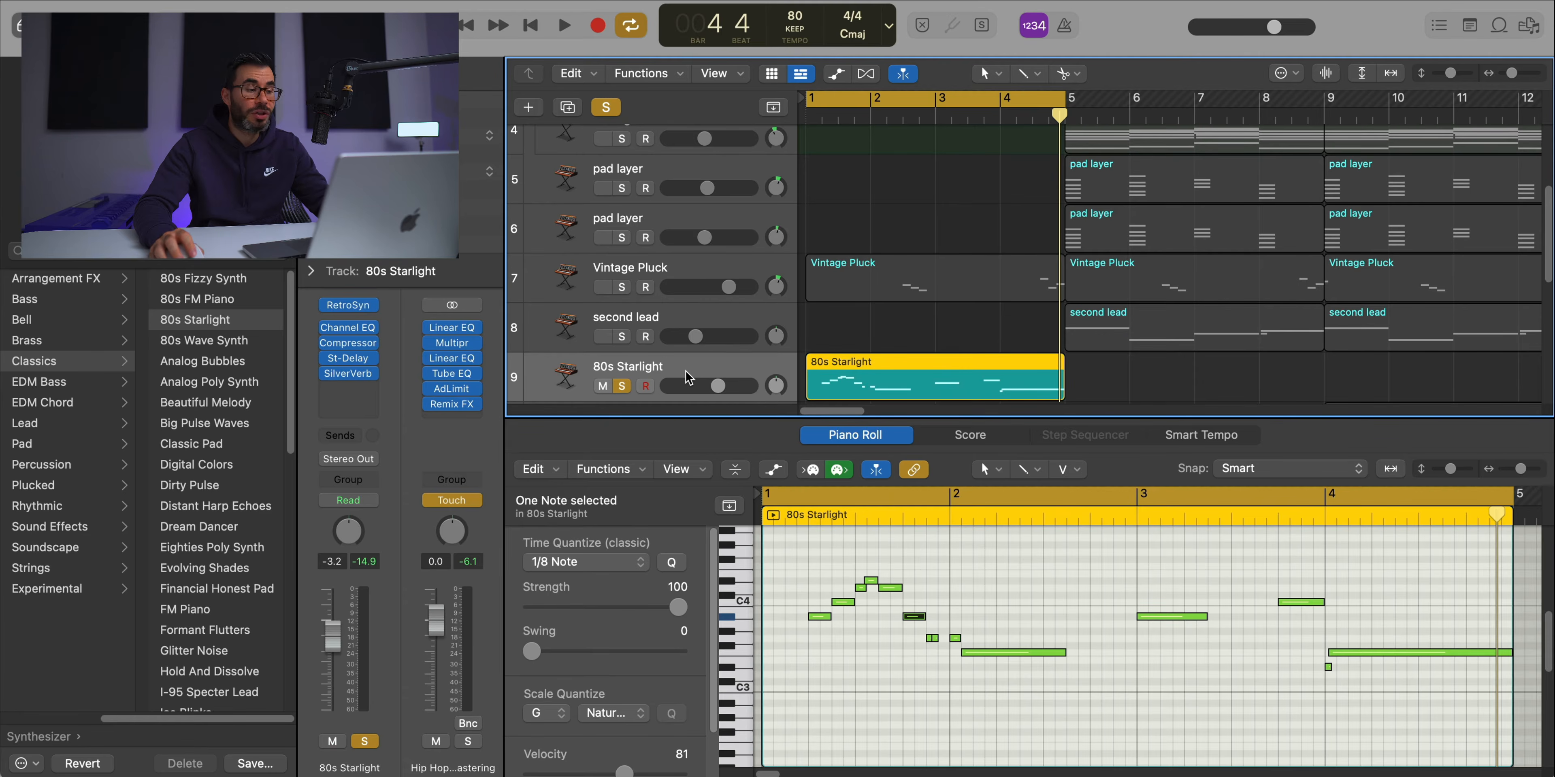
scroll(213, 439, "left", 5)
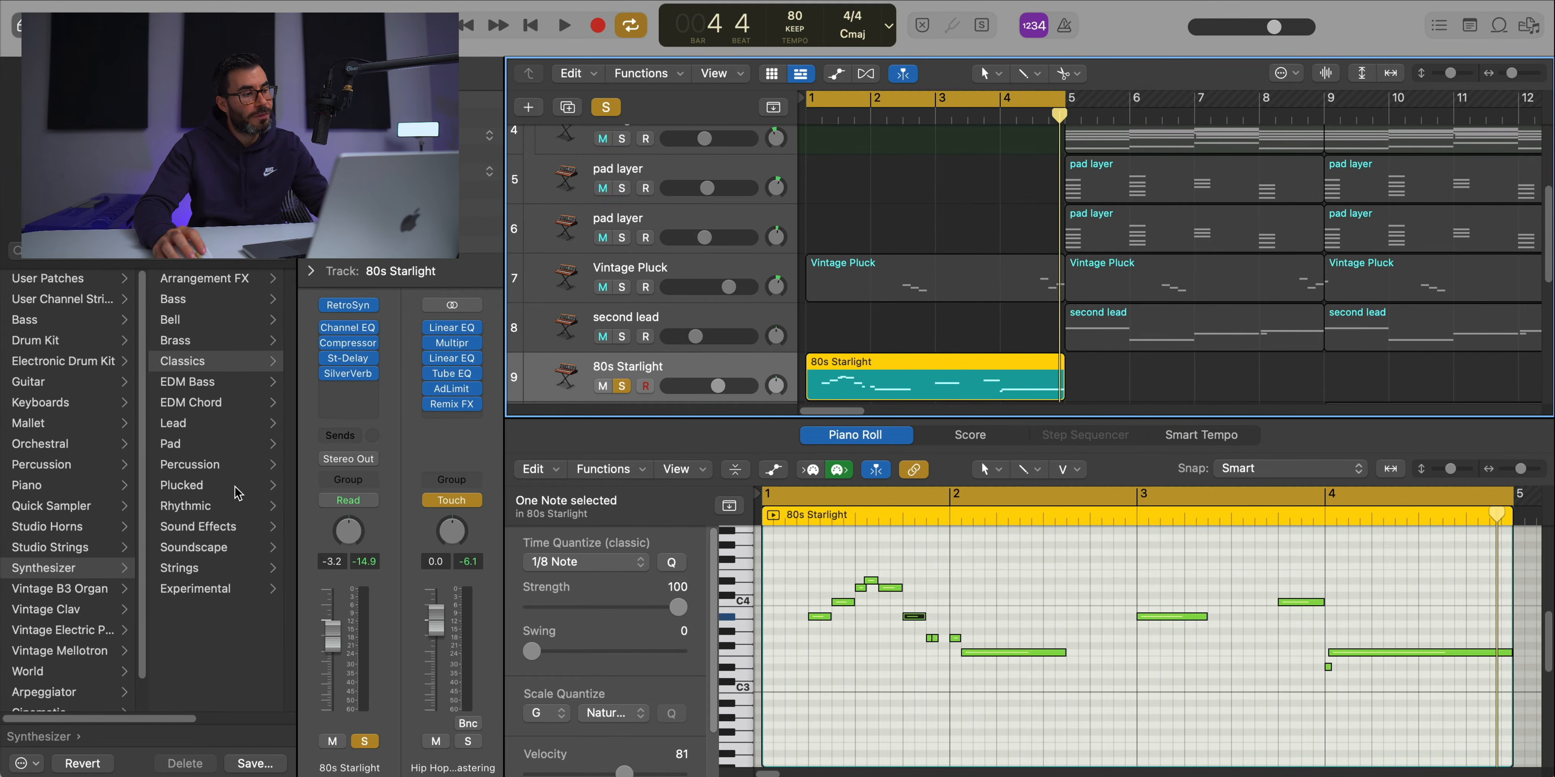
scroll(203, 380, "right", 5)
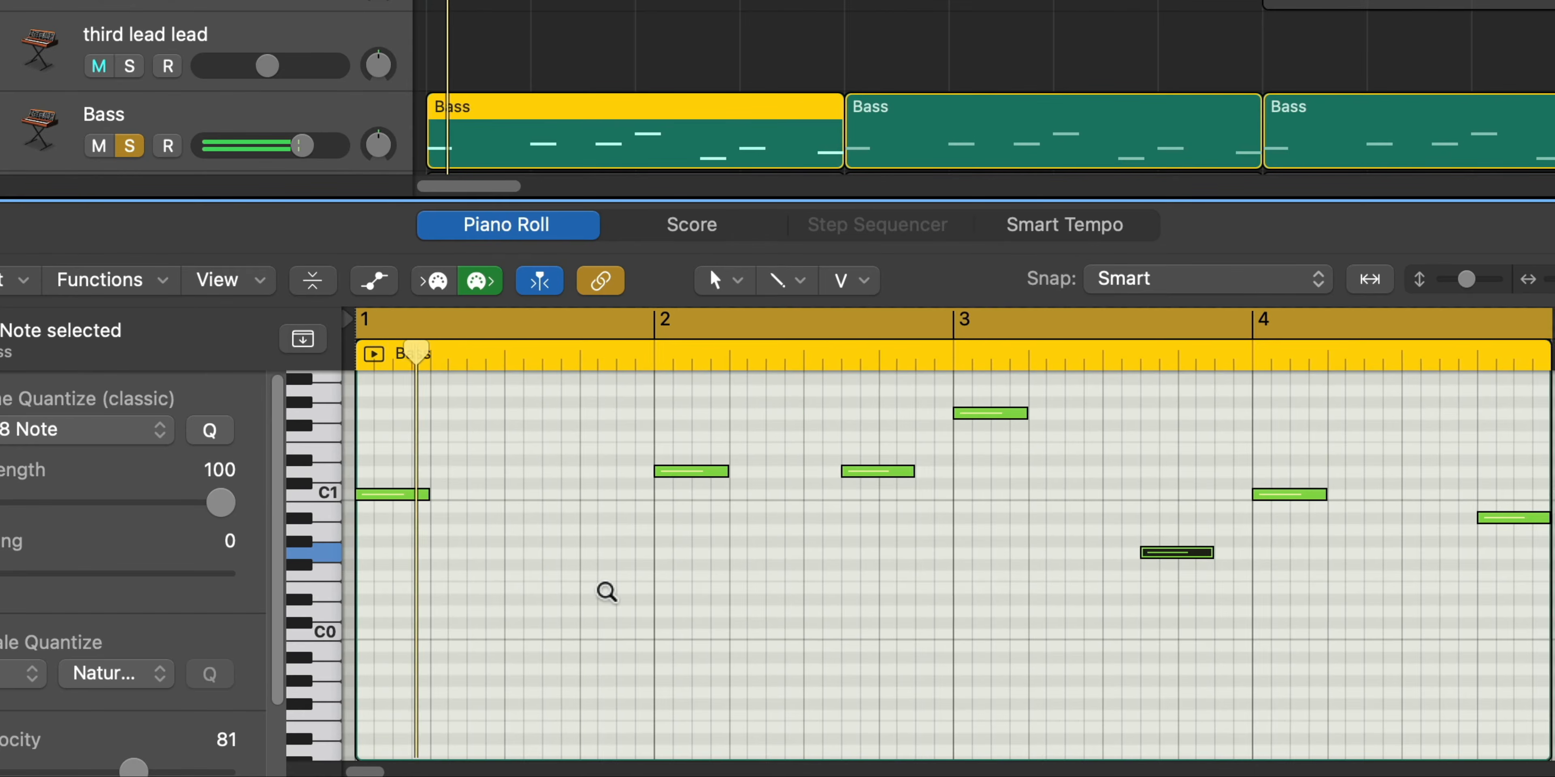
- Examine the full Bass pattern and open the Bass track's Retro Synth, moving its window so all controls show
left_click(603, 593, "ctrl+alt")
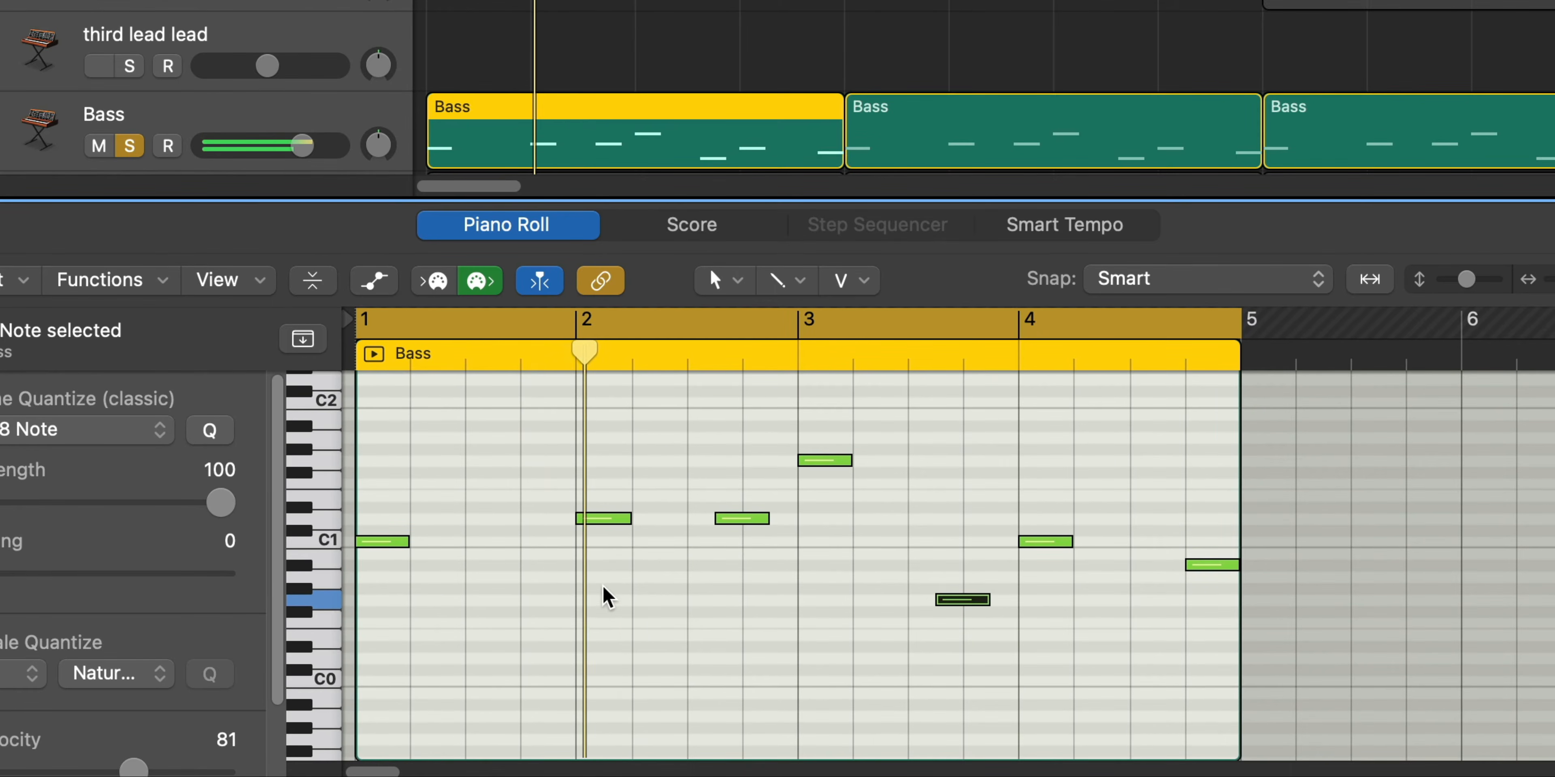
left_click(207, 104)
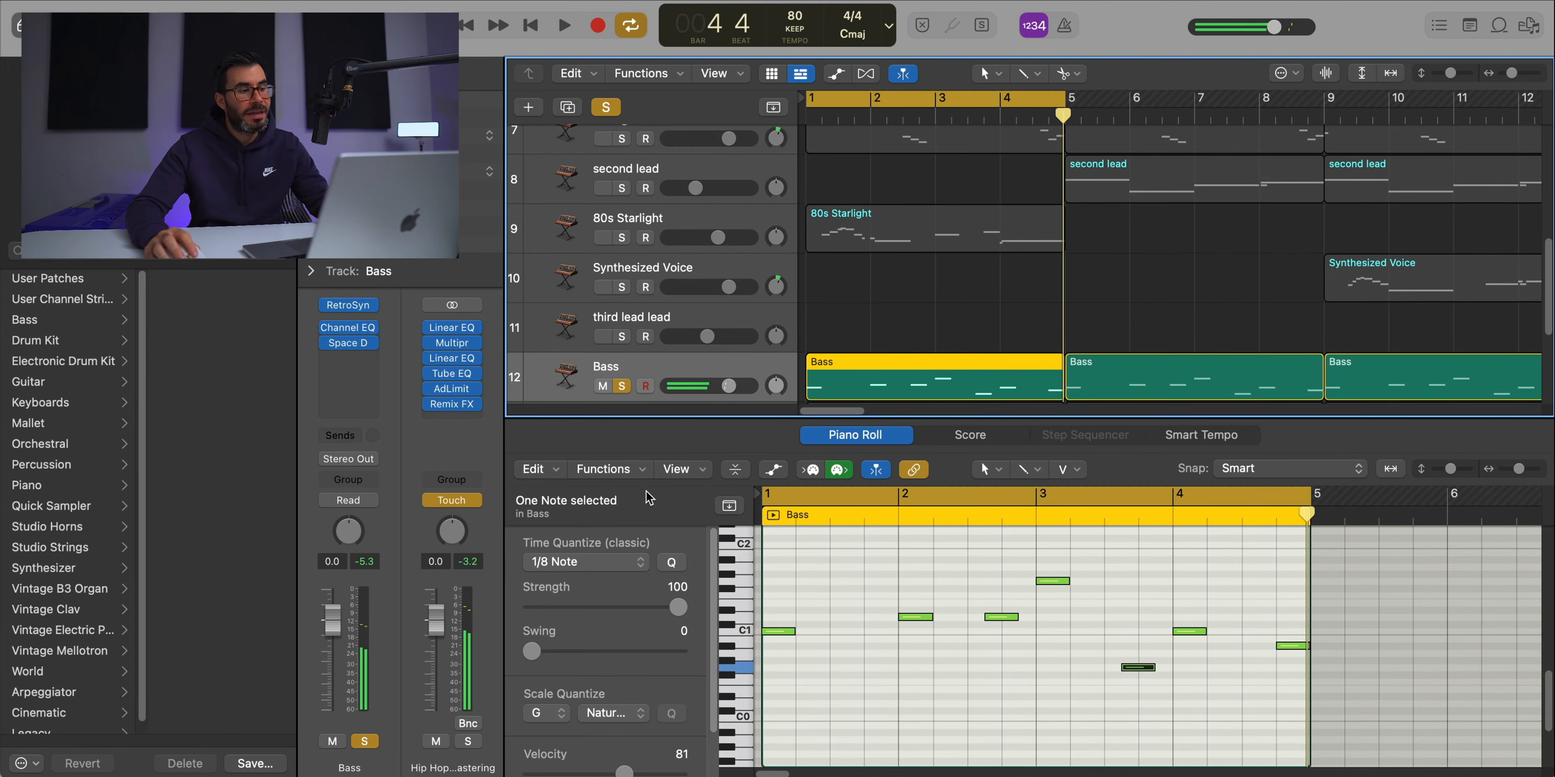
left_click(348, 306)
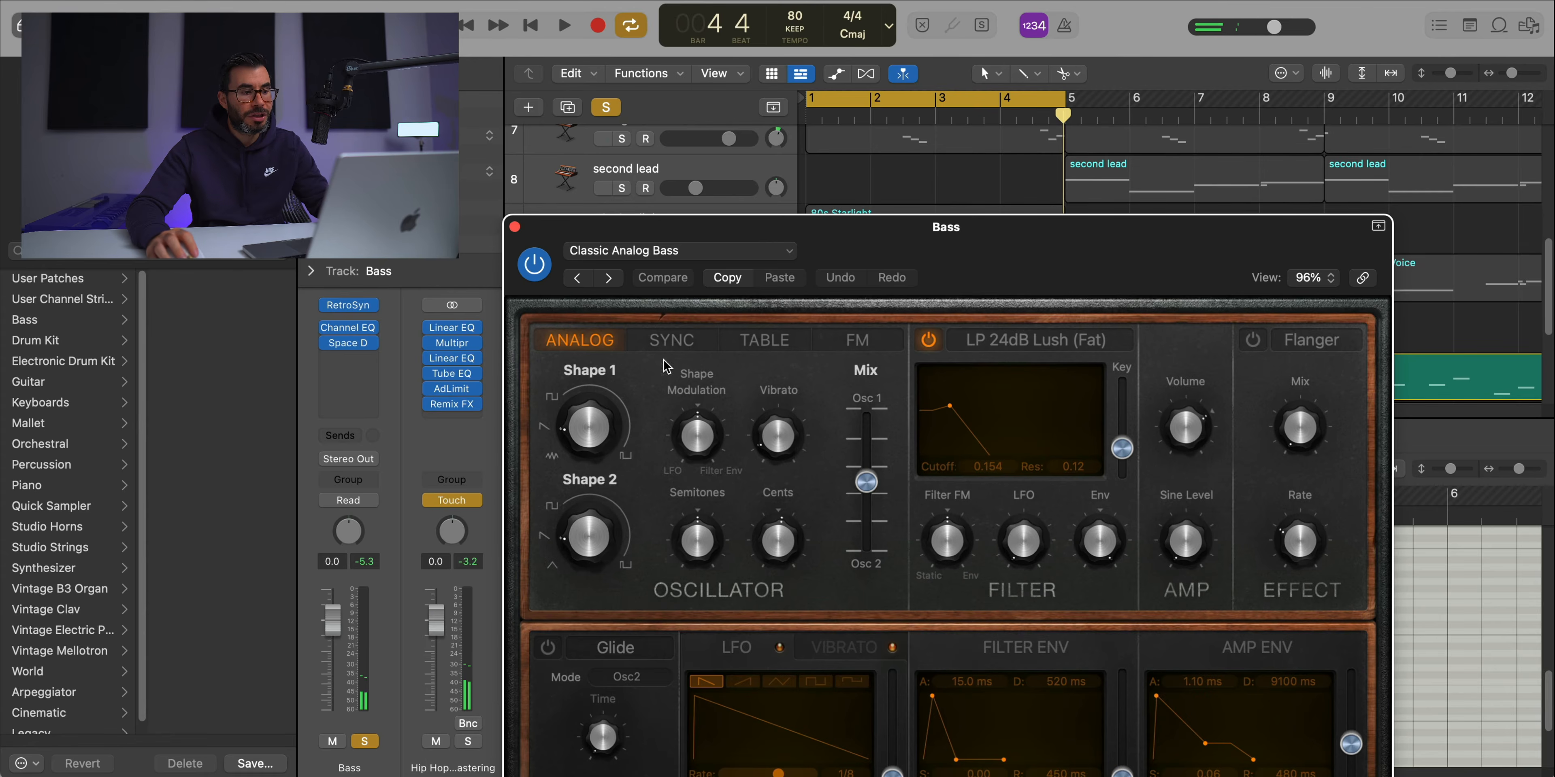
left_click_drag(1121, 261, 1017, 62)
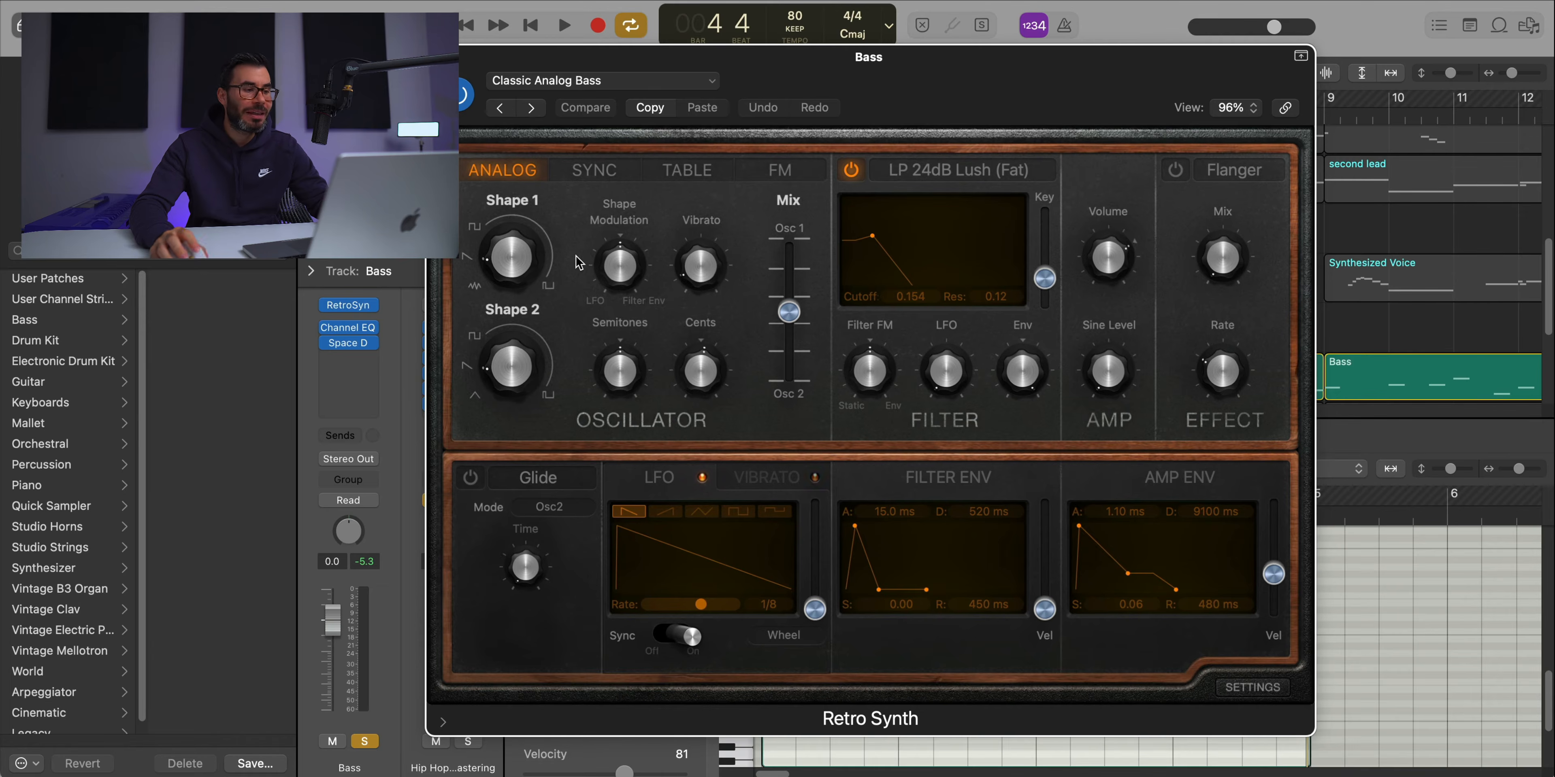
- Inspect the Space Designer reverb settings on the Bass track and close both plug-in windows
mouse_move(348, 347)
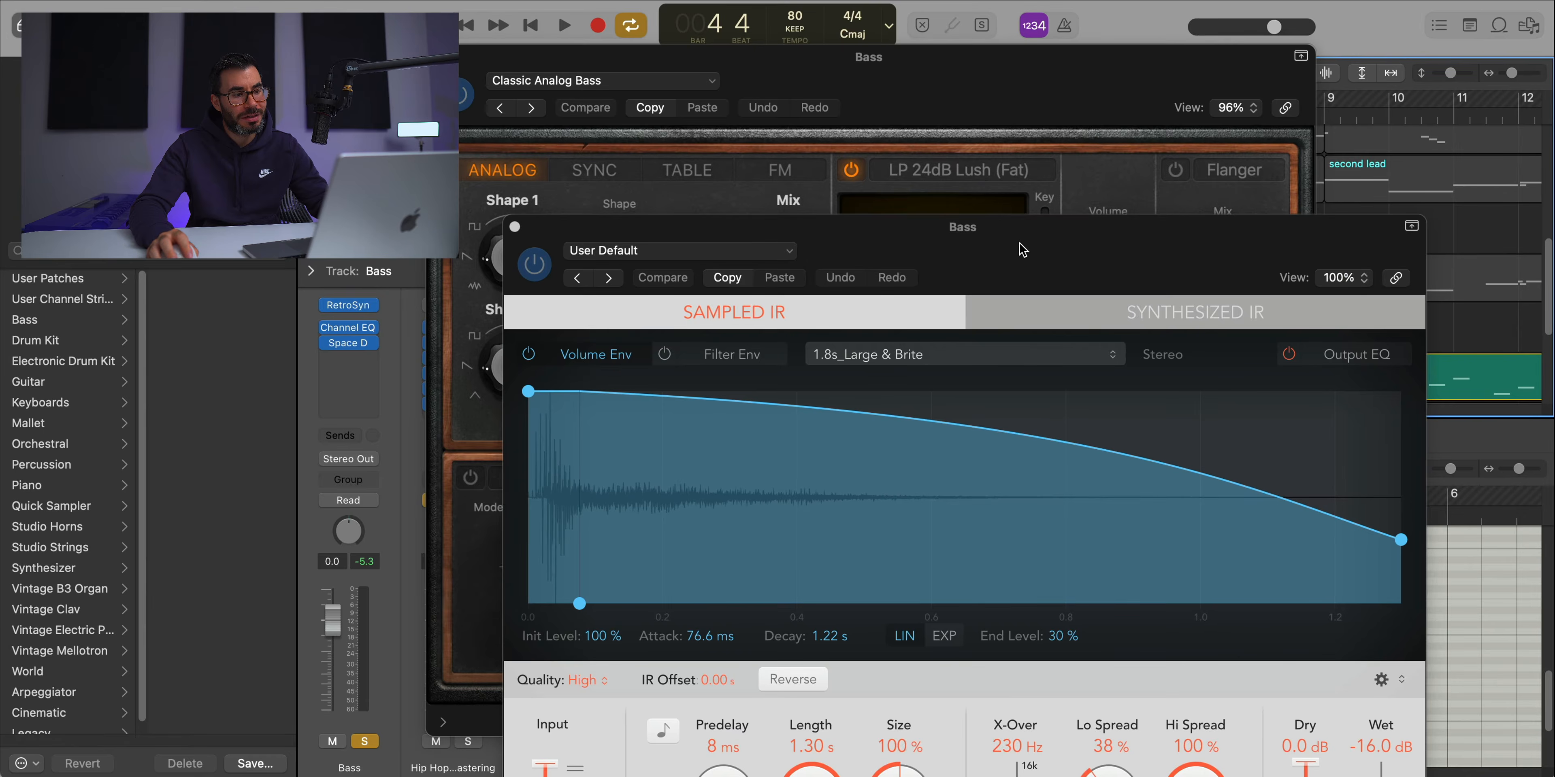
left_click_drag(1029, 241, 881, 25)
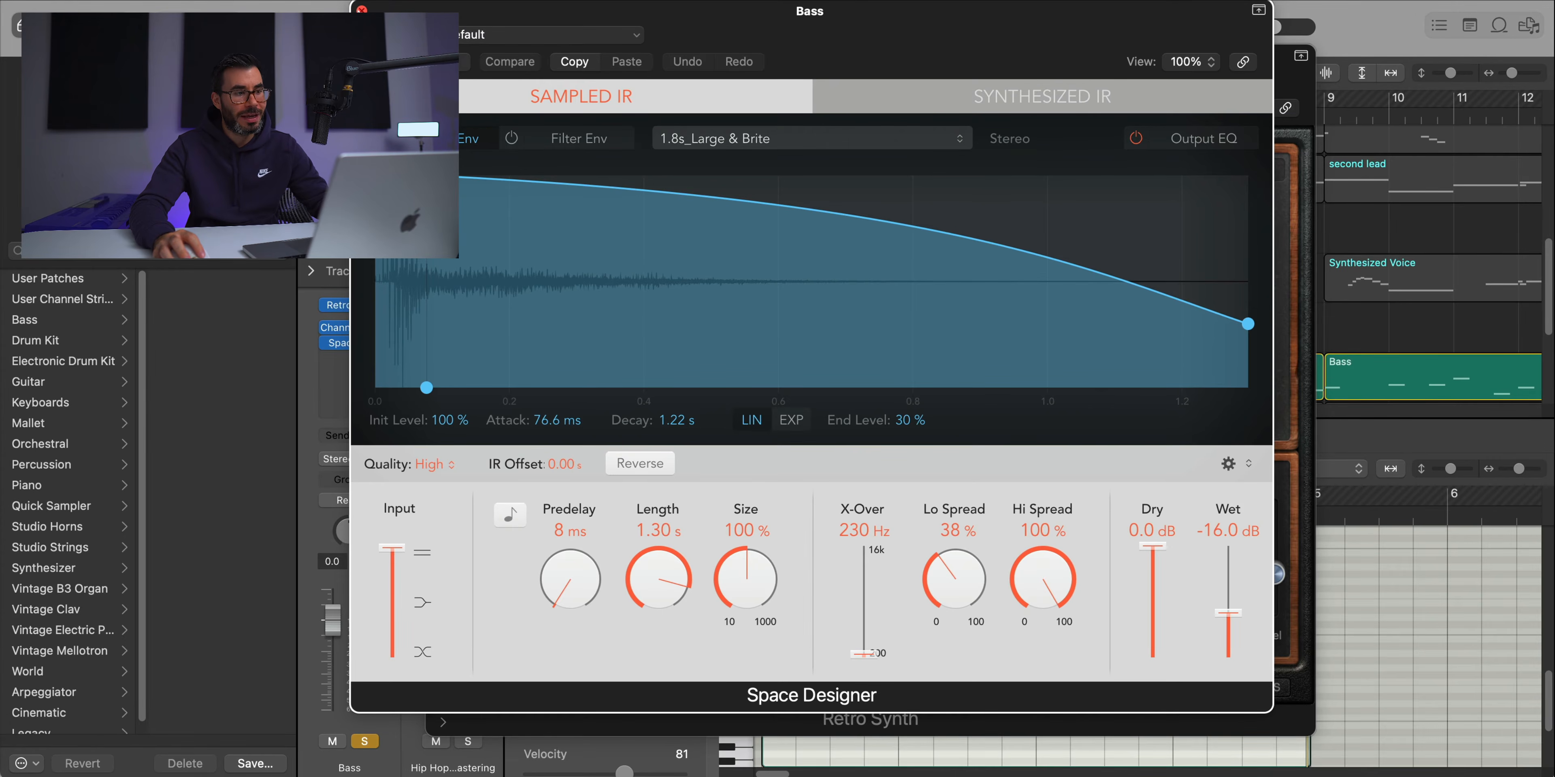
left_click(362, 8)
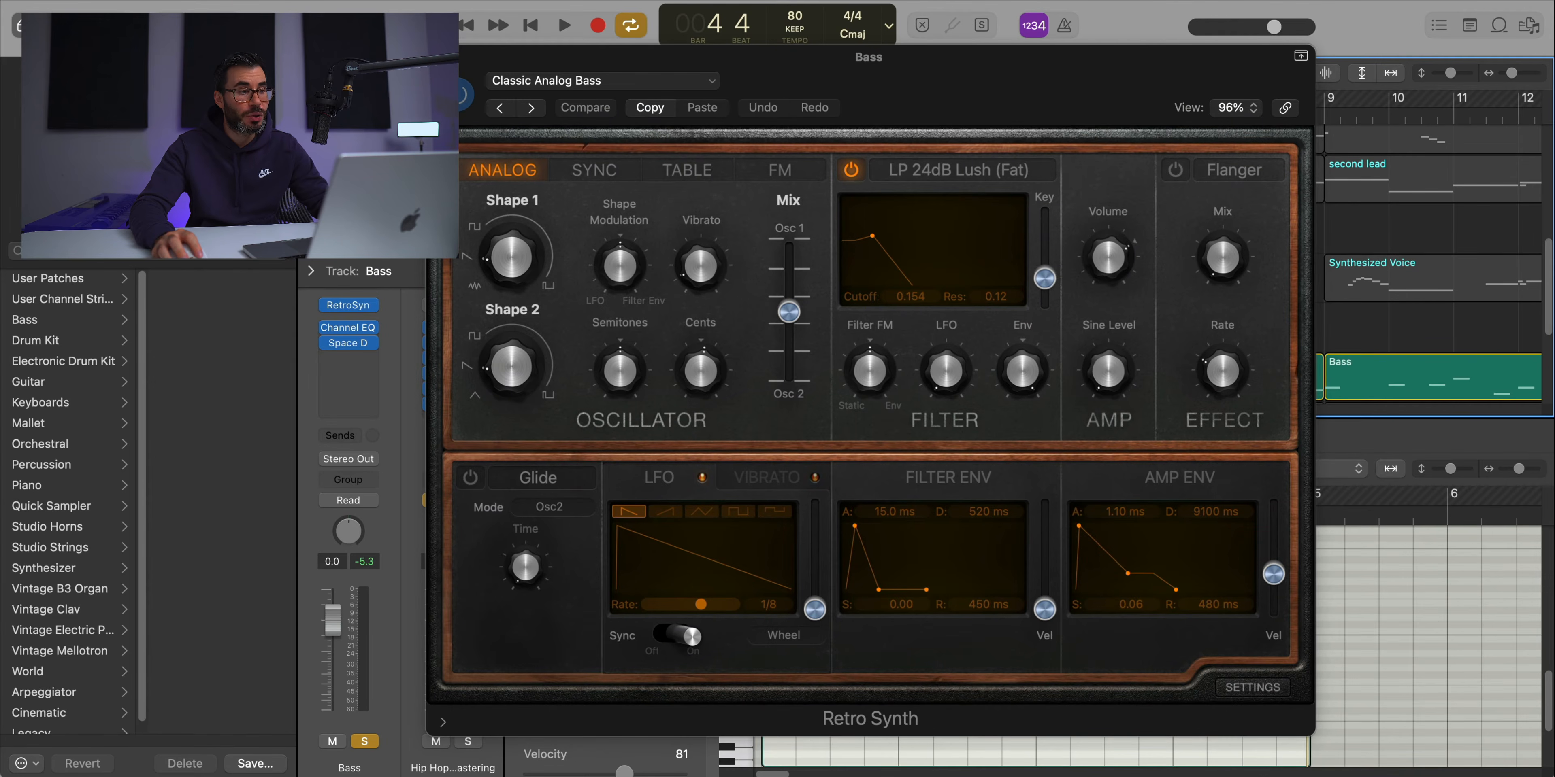
key("super+w")
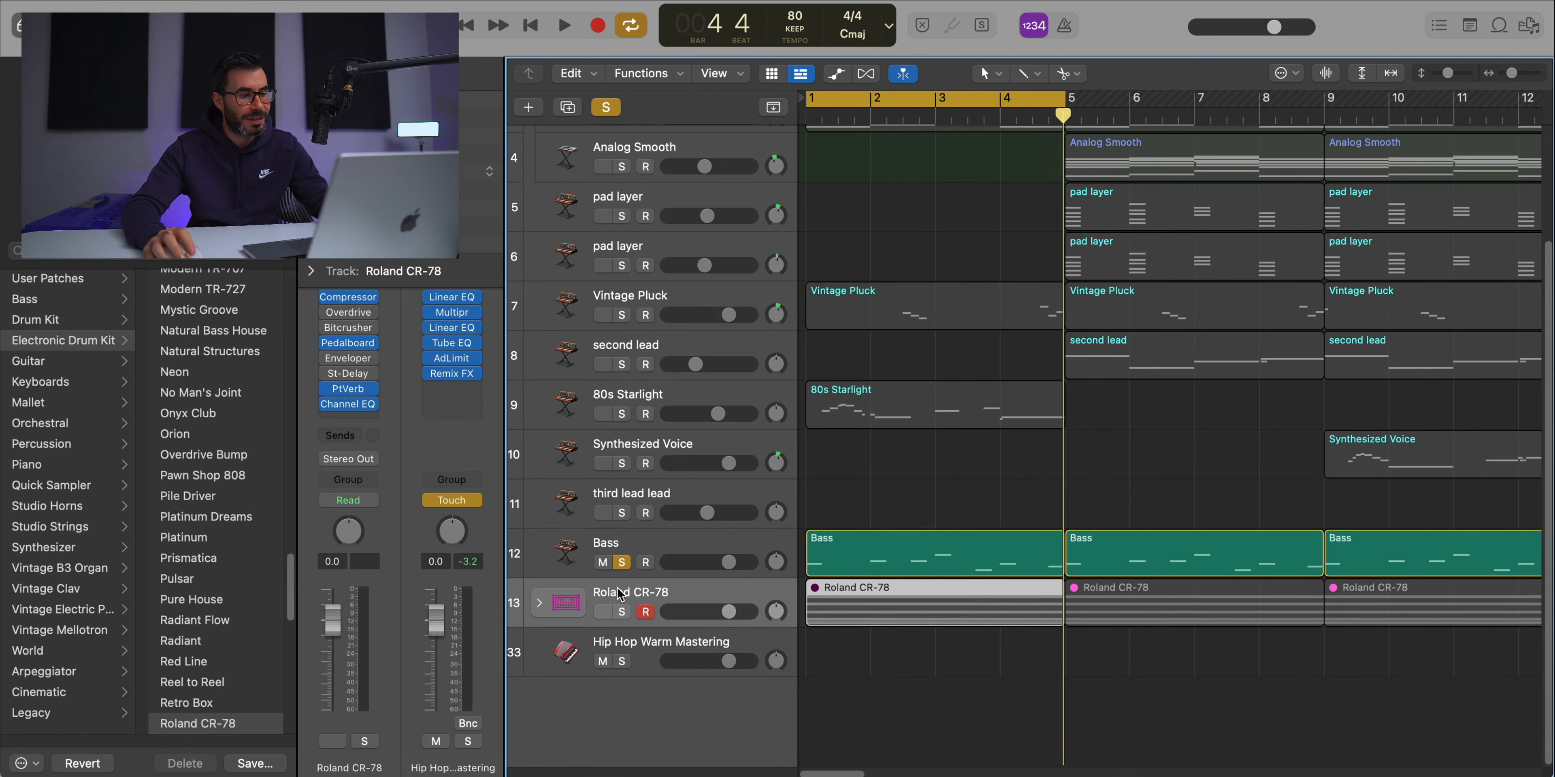
- Solo the Roland CR-78 drum track and expand its stack to show the individual kit-piece tracks during playback
left_click(626, 612)
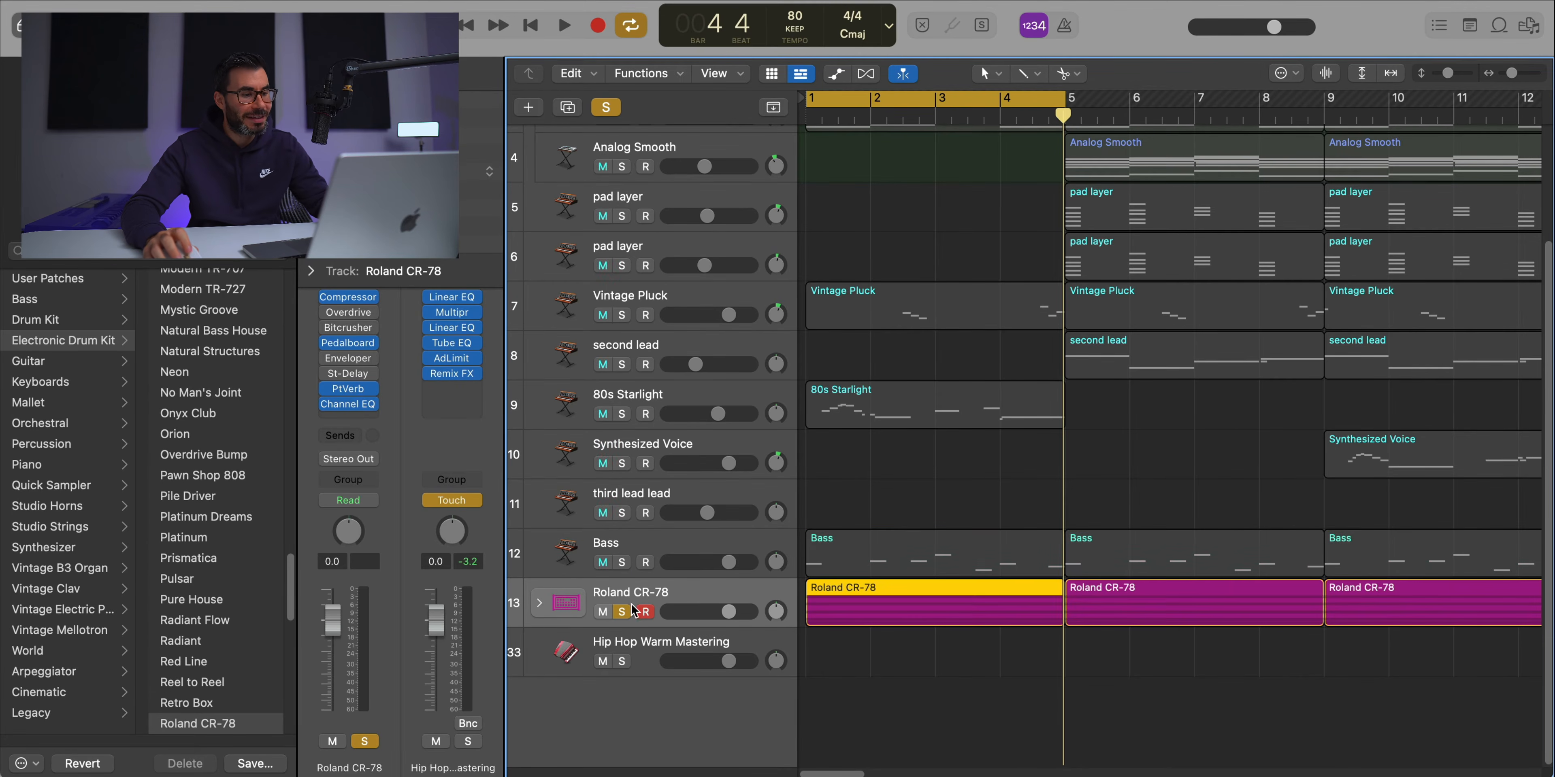
left_click(539, 603)
scroll(575, 594, "down", 5)
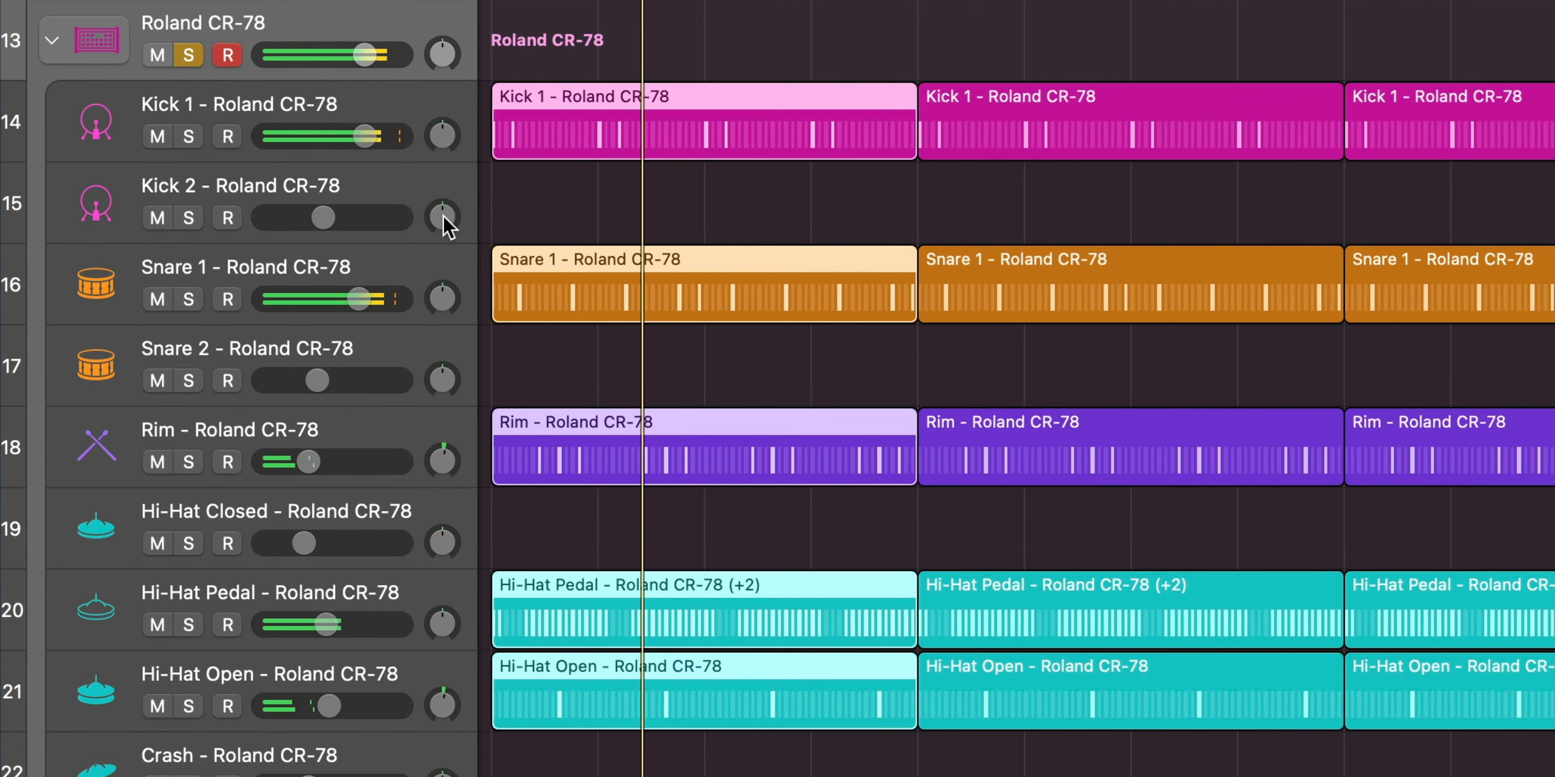
key("super+Right")
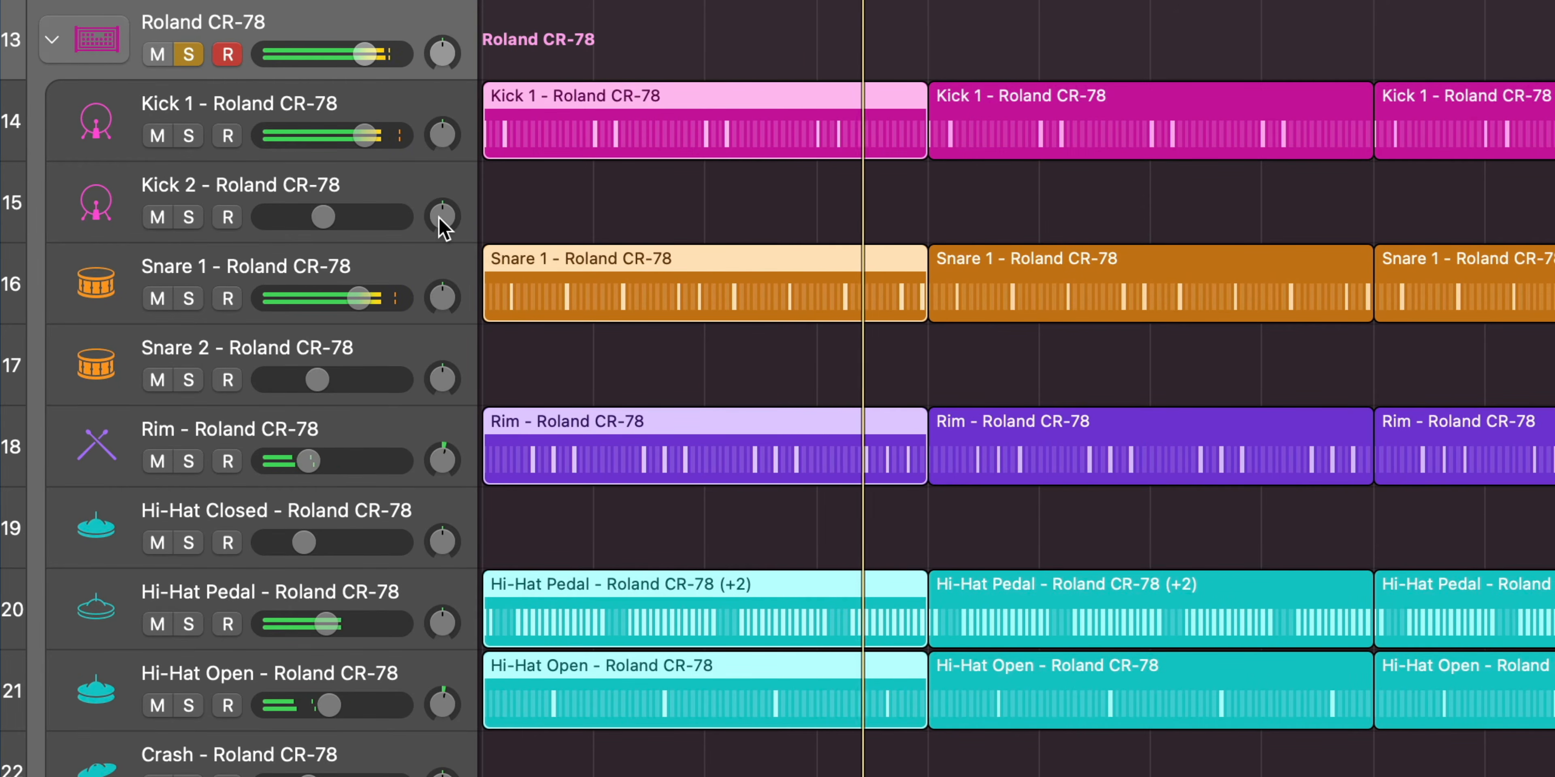
left_click(642, 237)
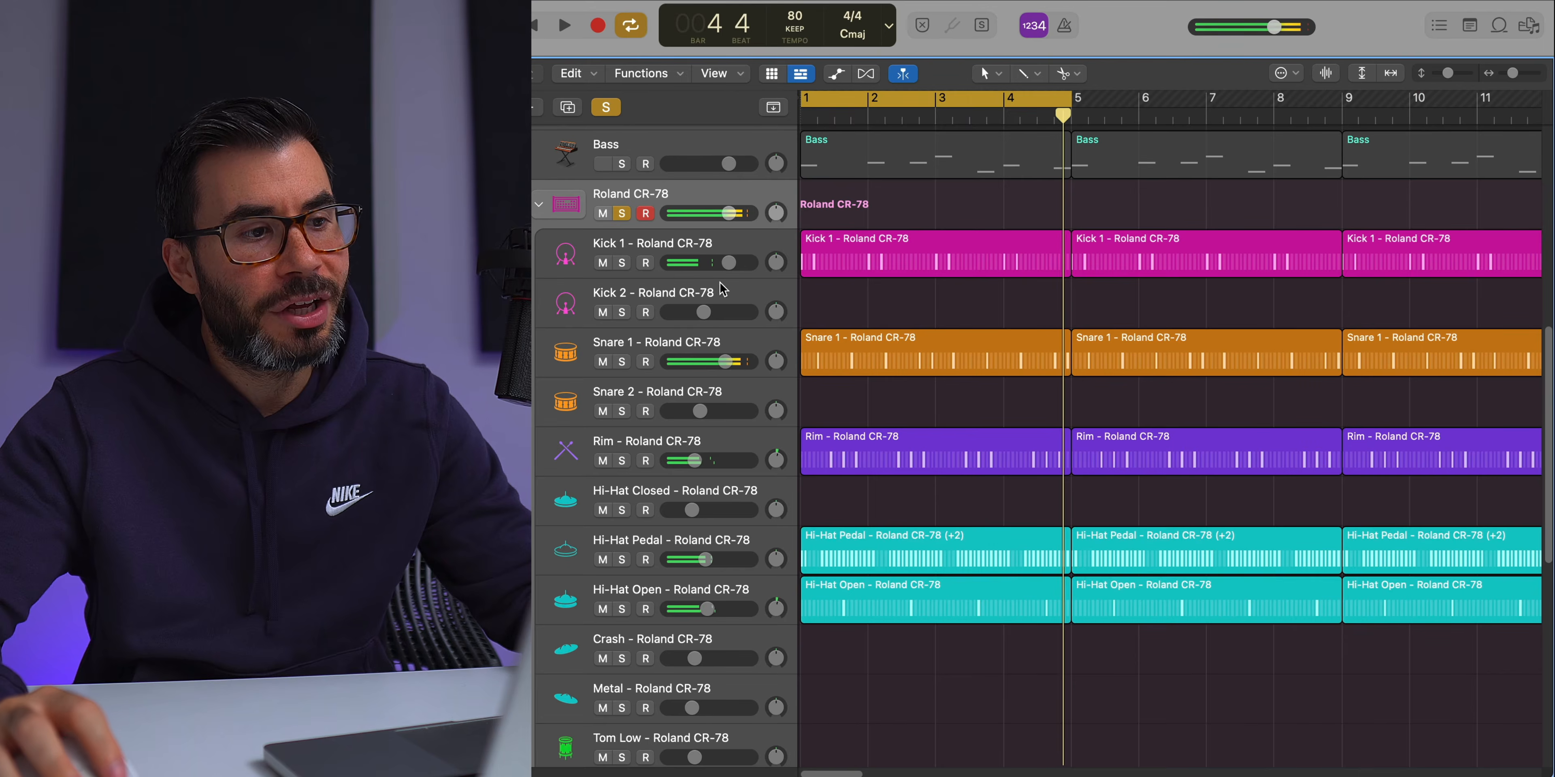
- Solo the Kick 1 track and play its first region with the pattern open in the Step Sequencer
left_click(621, 262)
double_click(885, 260)
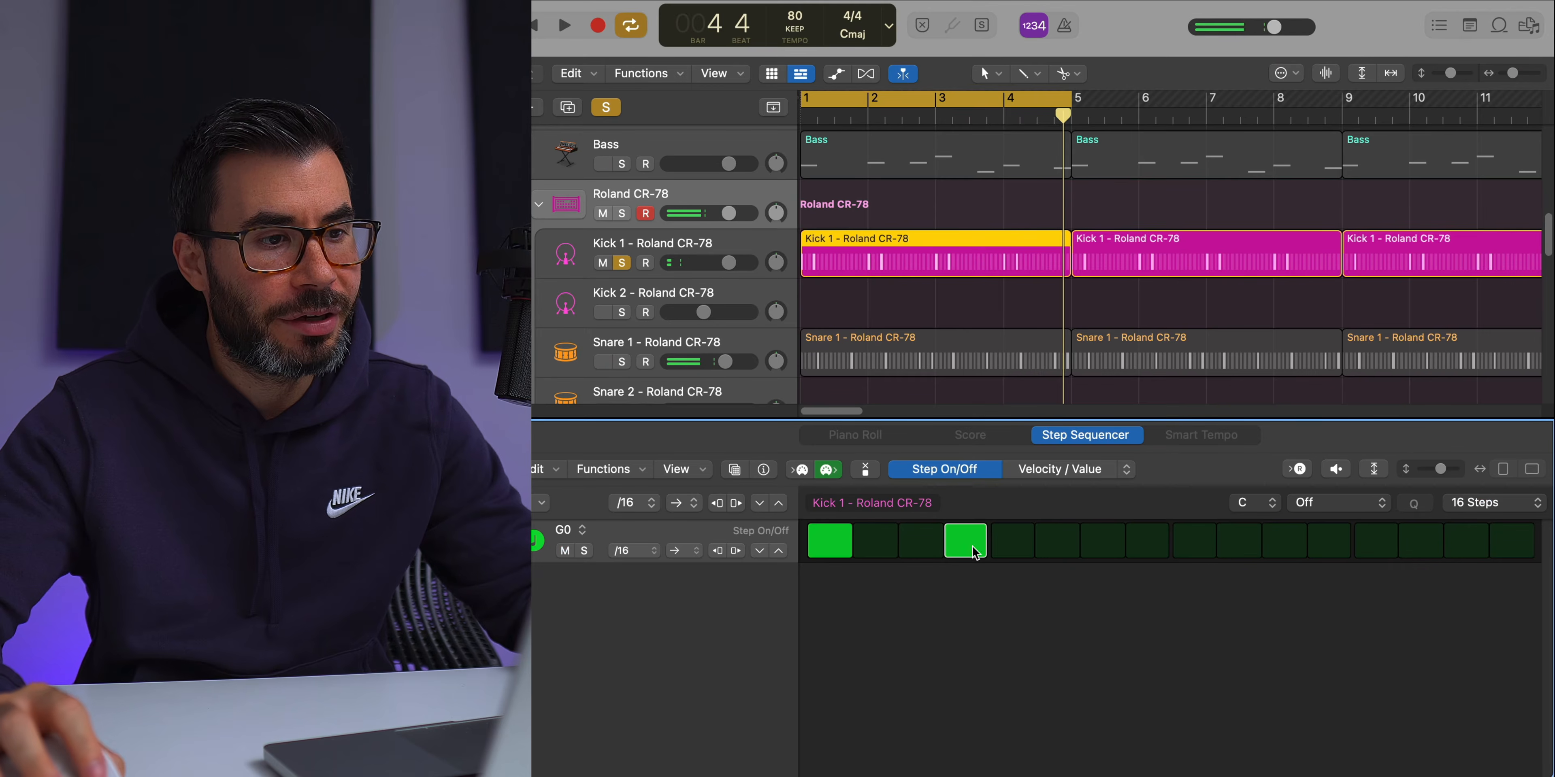
key("space")
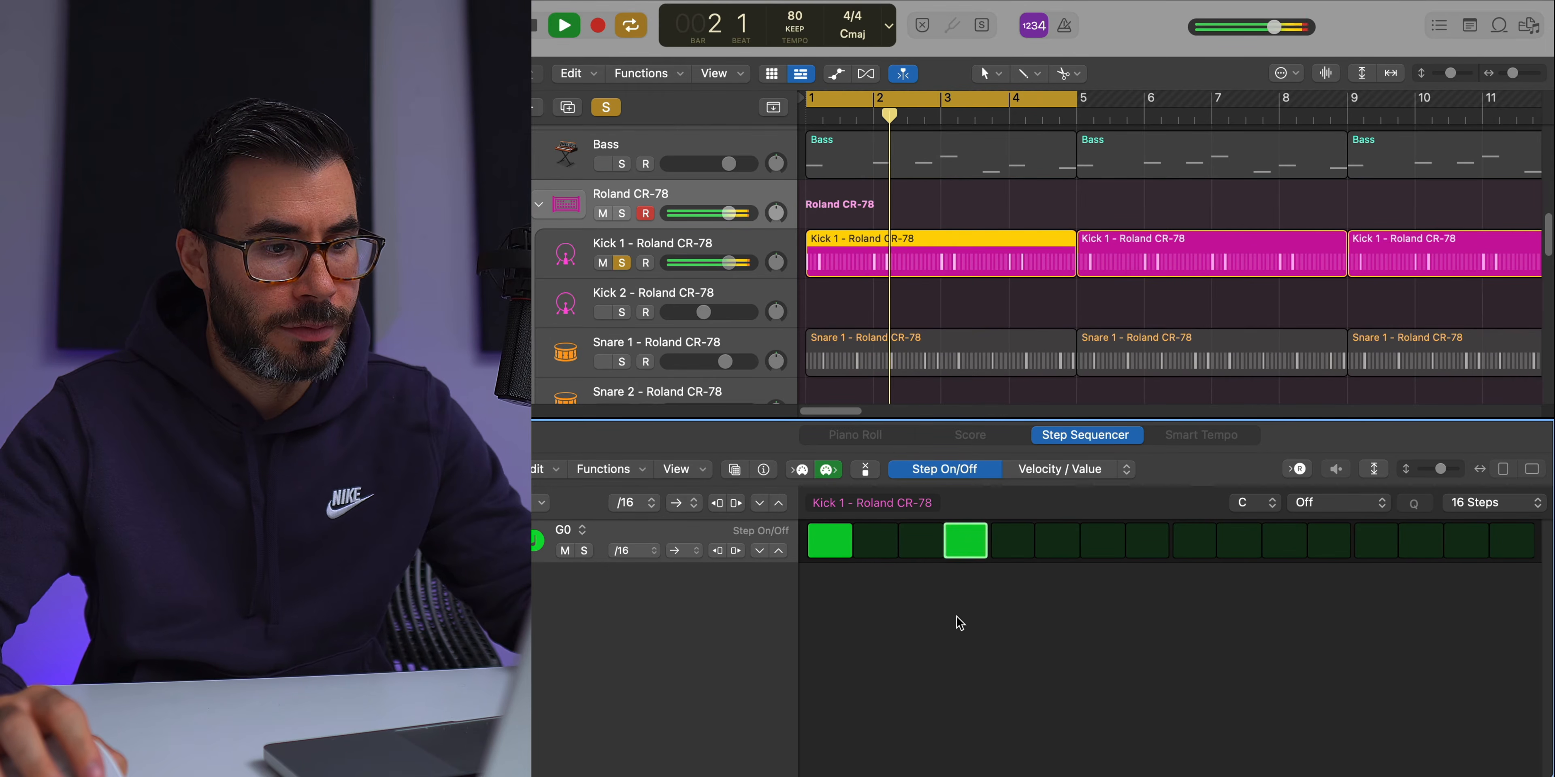
- Solo the Snare 1 track and play its first region with the pattern shown in the Step Sequencer
key("e")
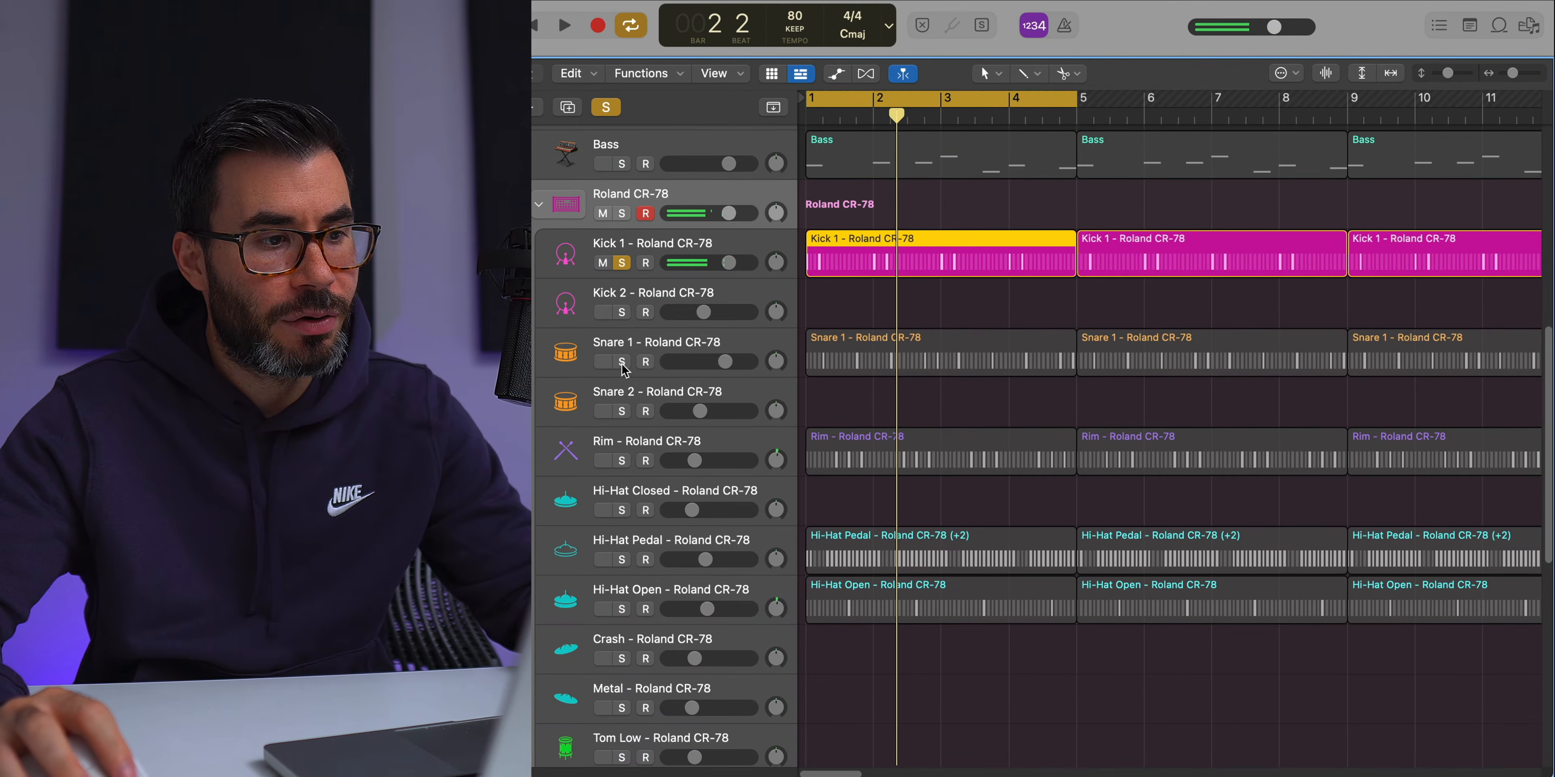
left_click(622, 364, "alt")
left_click(651, 349)
key("space")
double_click(957, 360)
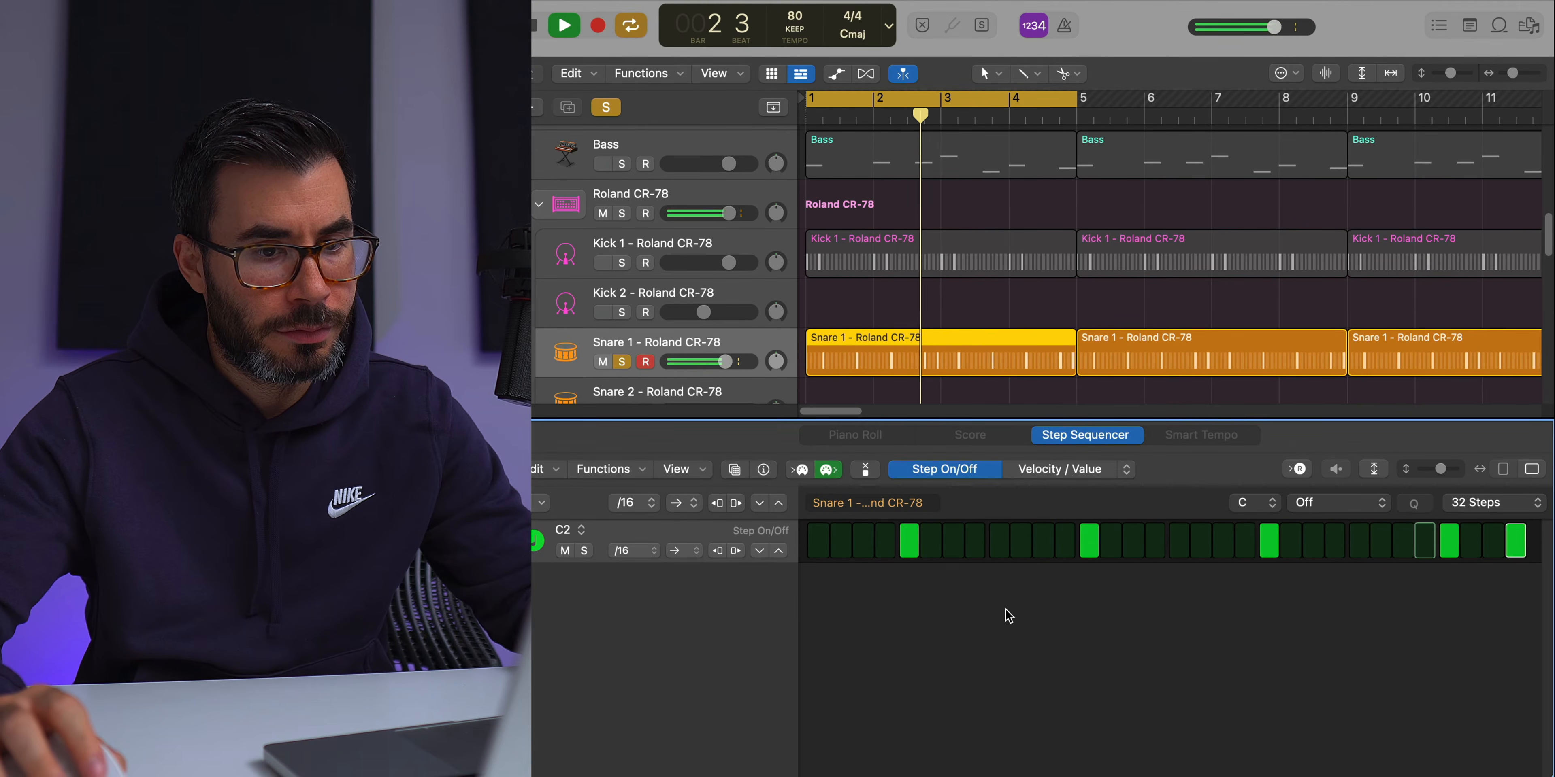
key("e")
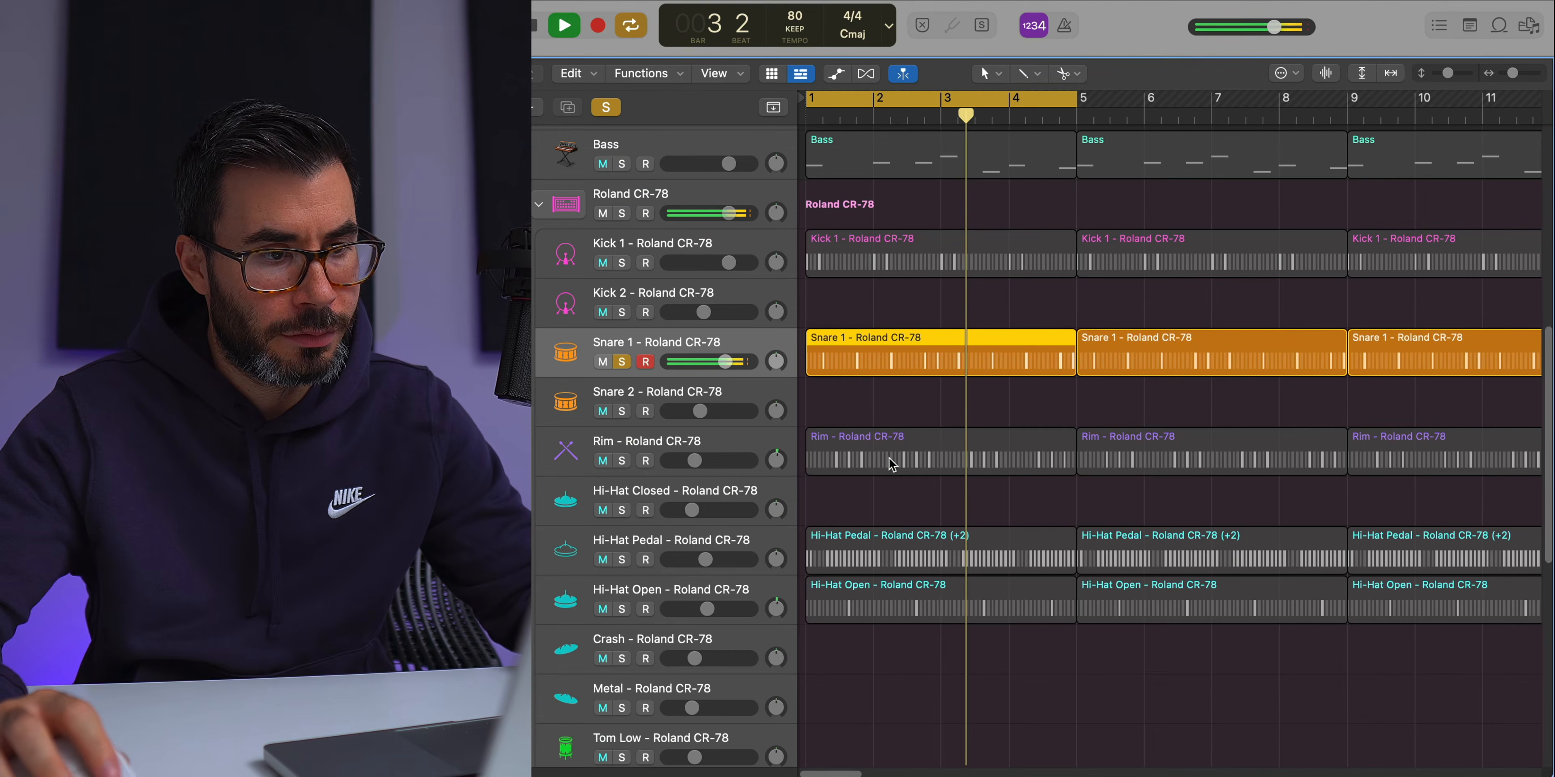
- Solo the Rim track and play its first region with the pattern shown in the Step Sequencer
key("space")
left_click(621, 460)
left_click(904, 463)
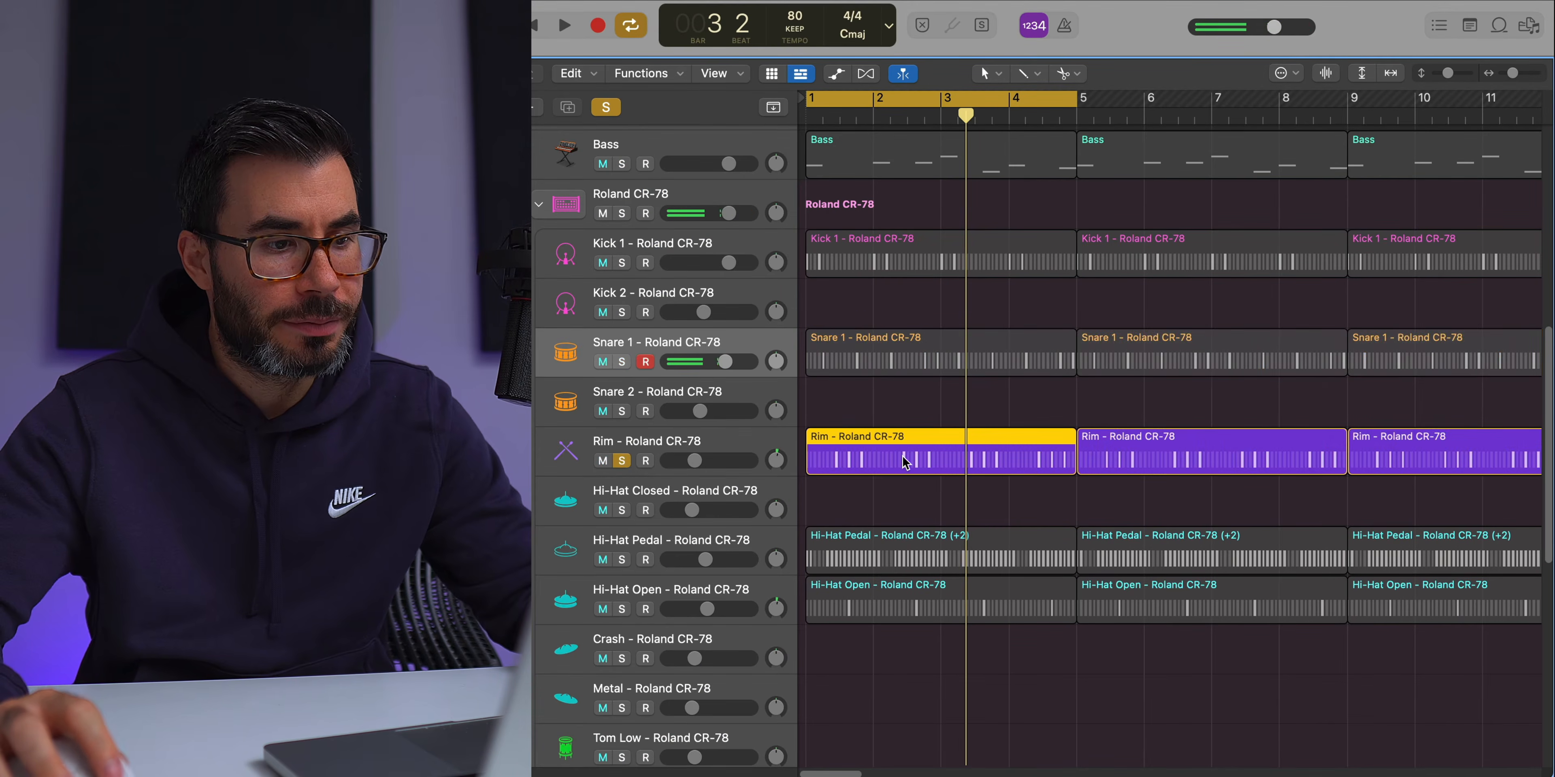
key("e")
key("space")
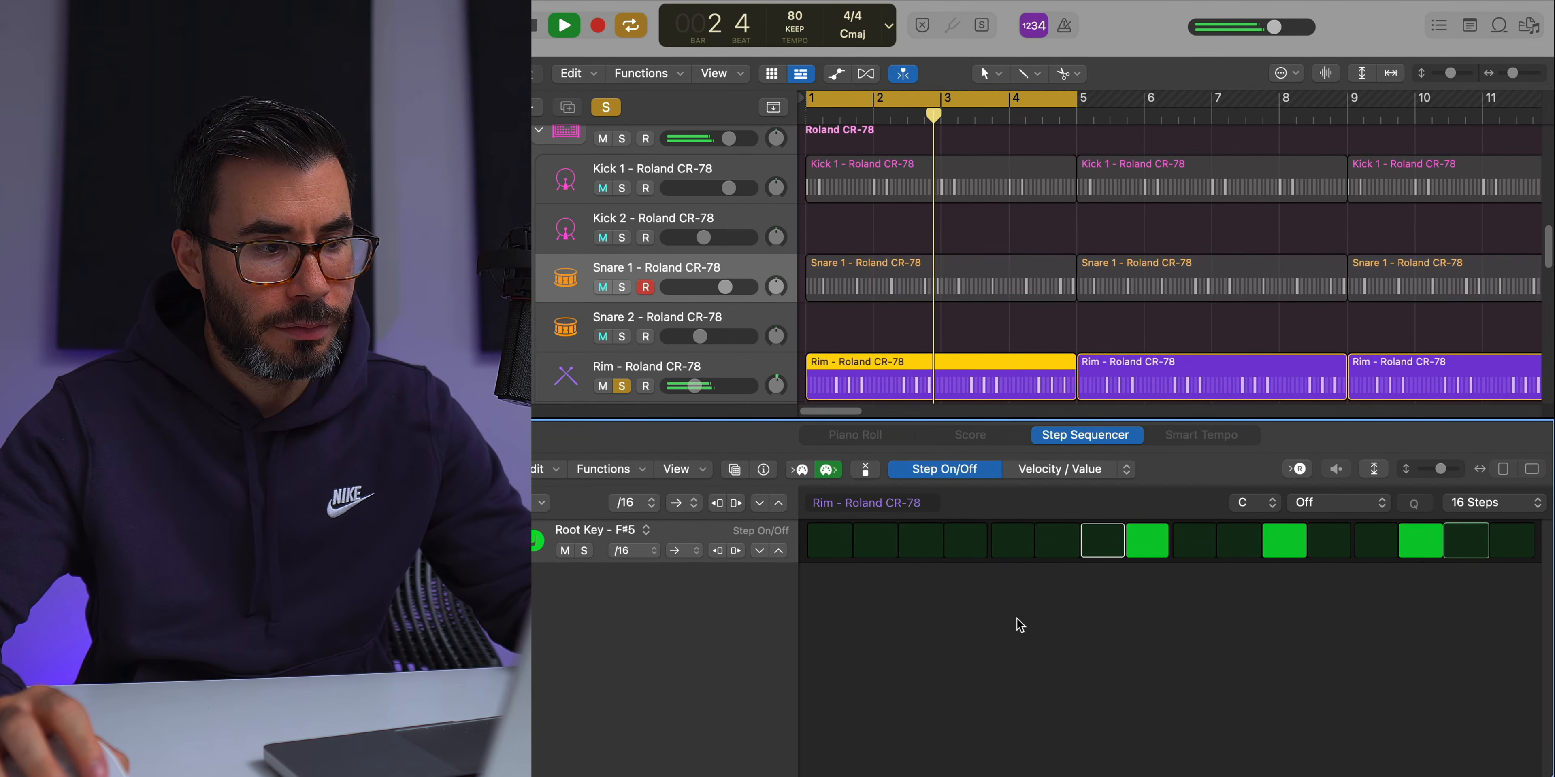
key("e")
key("space")
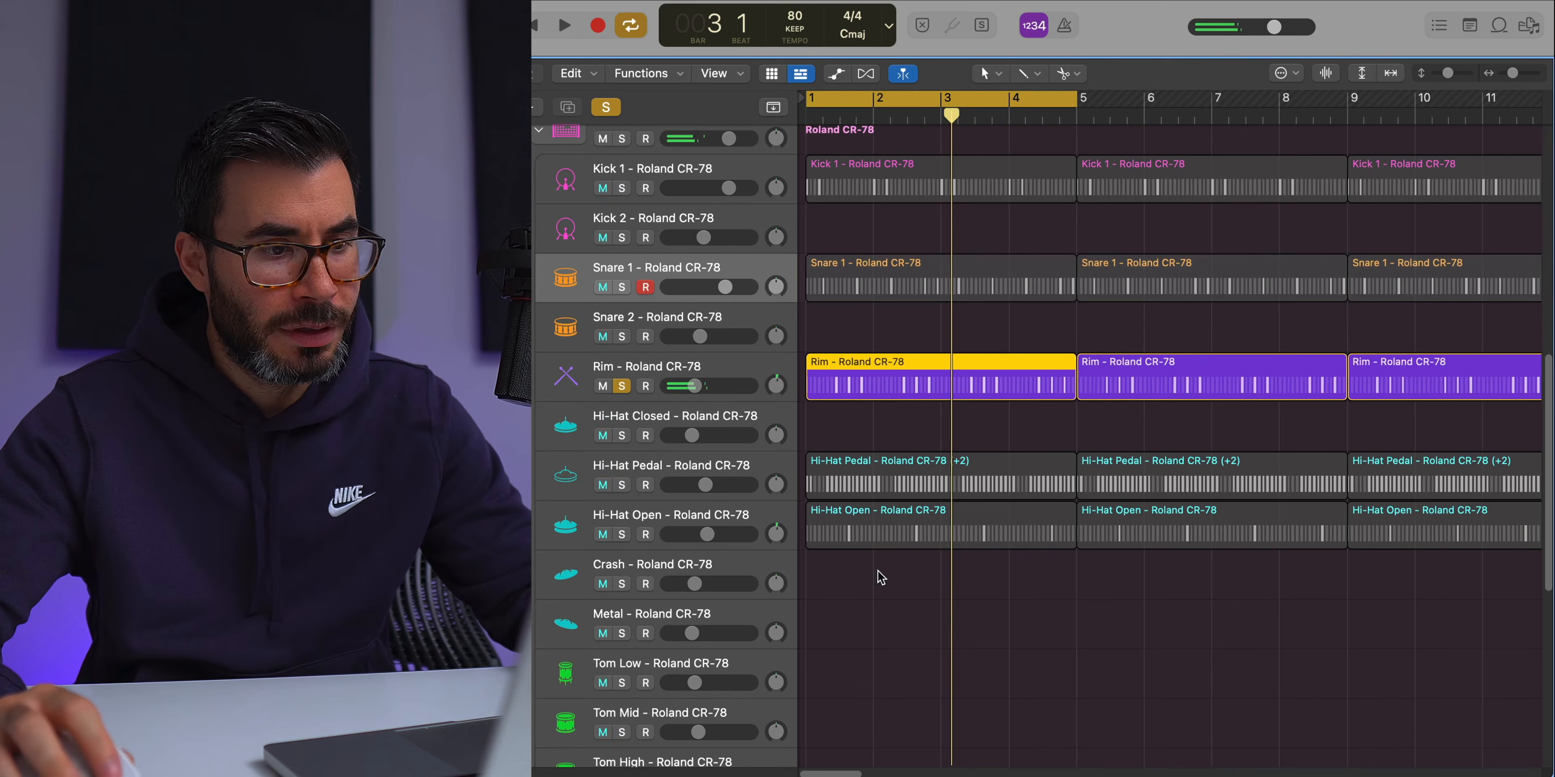
- Solo the Hi-Hat Pedal track and view the drum kit's channel strips in the Mixer during playback
left_click(624, 484, "alt")
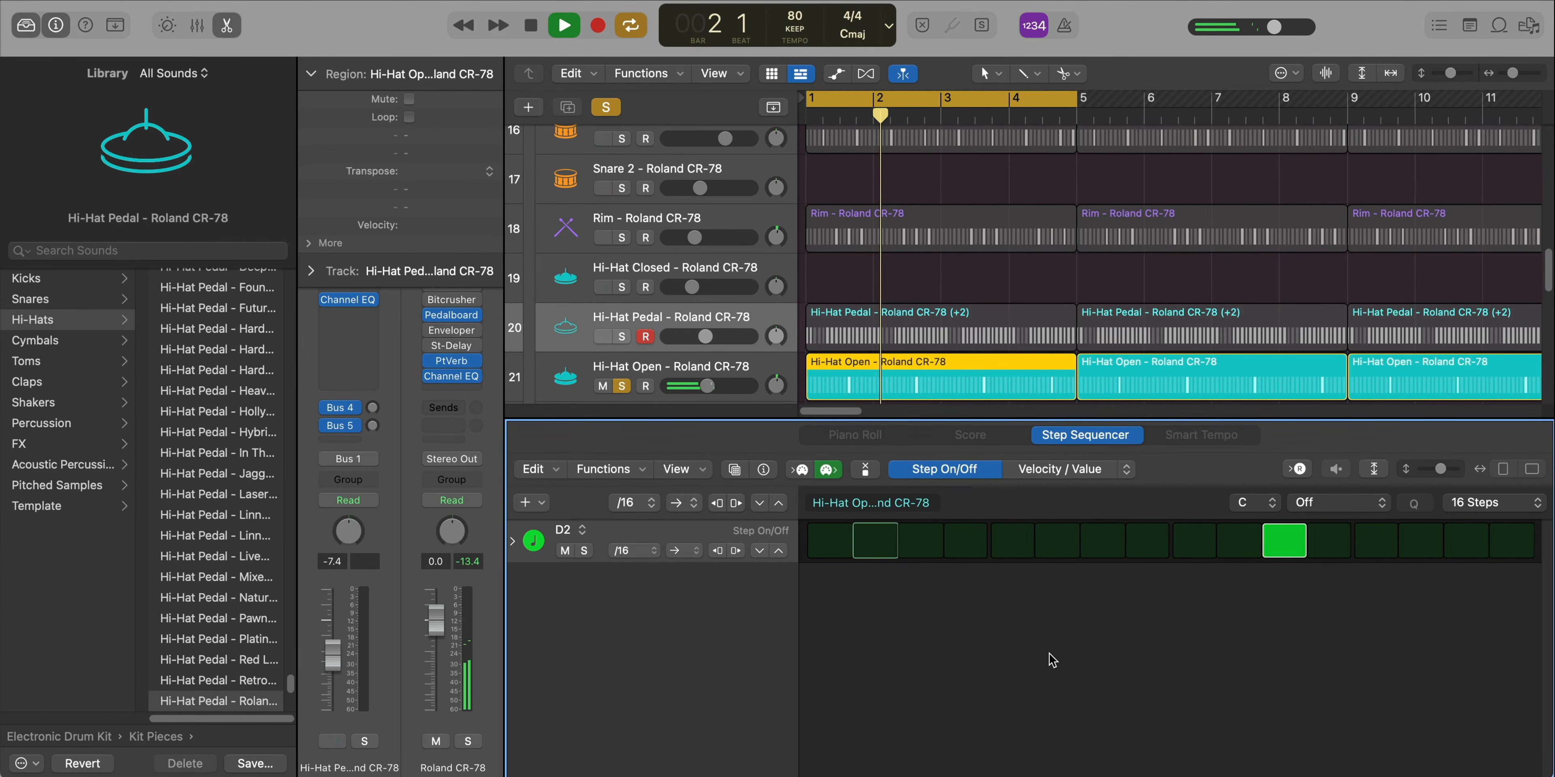
key("x")
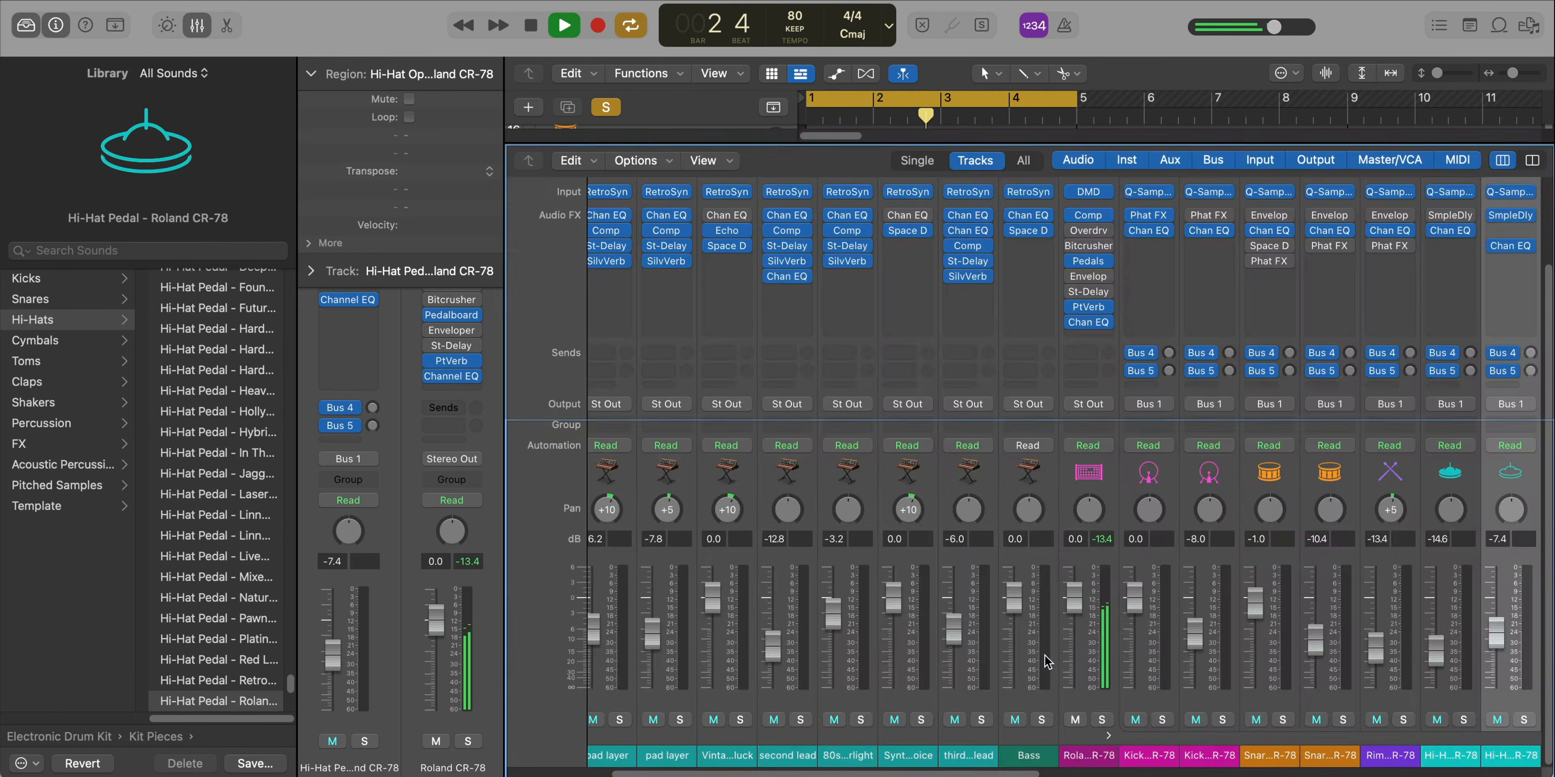
key("x")
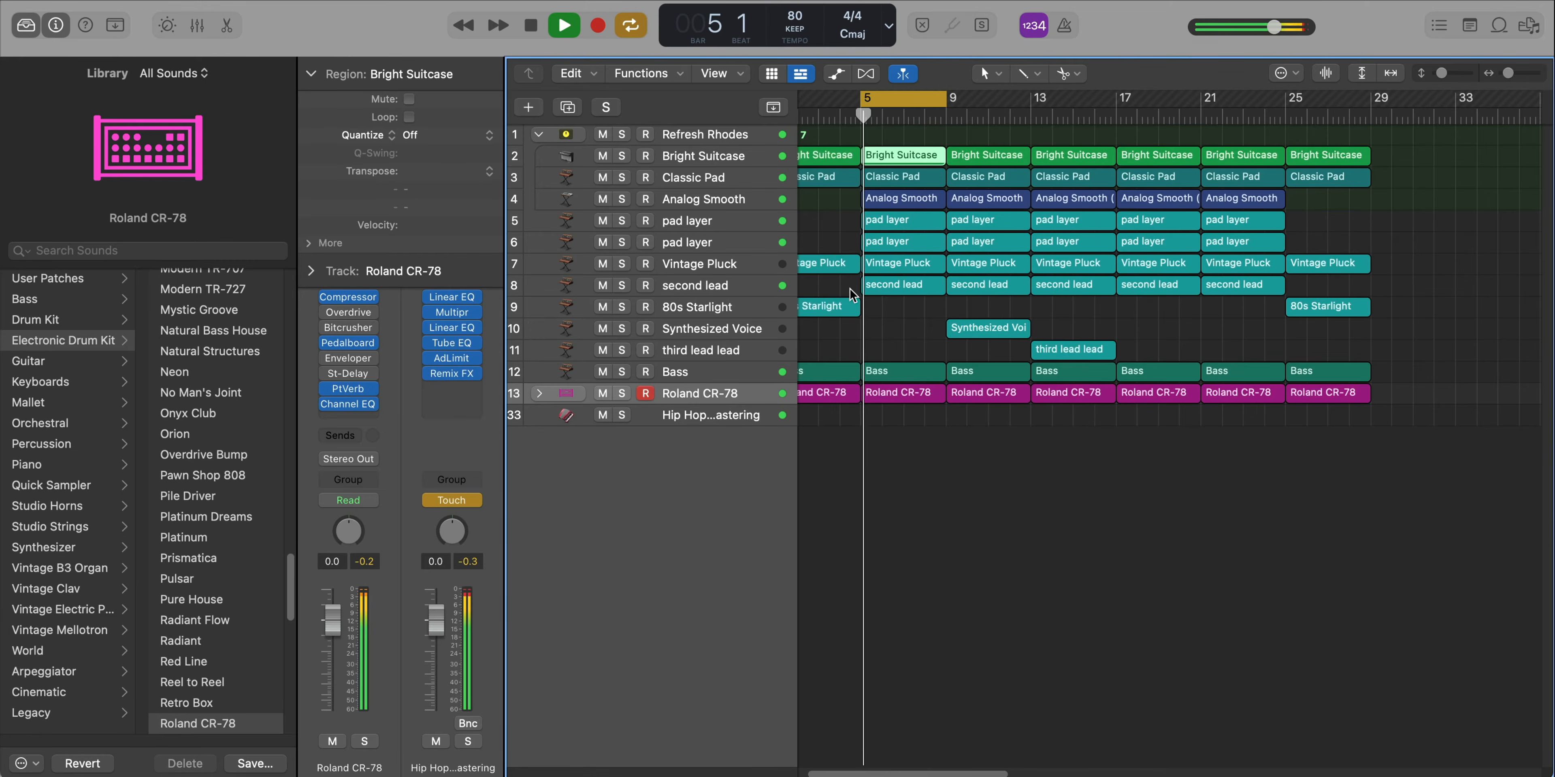
- Enlarge the arrangement tracks, hide the sound Library and show the song from bar 1, ending with playback stopped
scroll(849, 291, "up", 5)
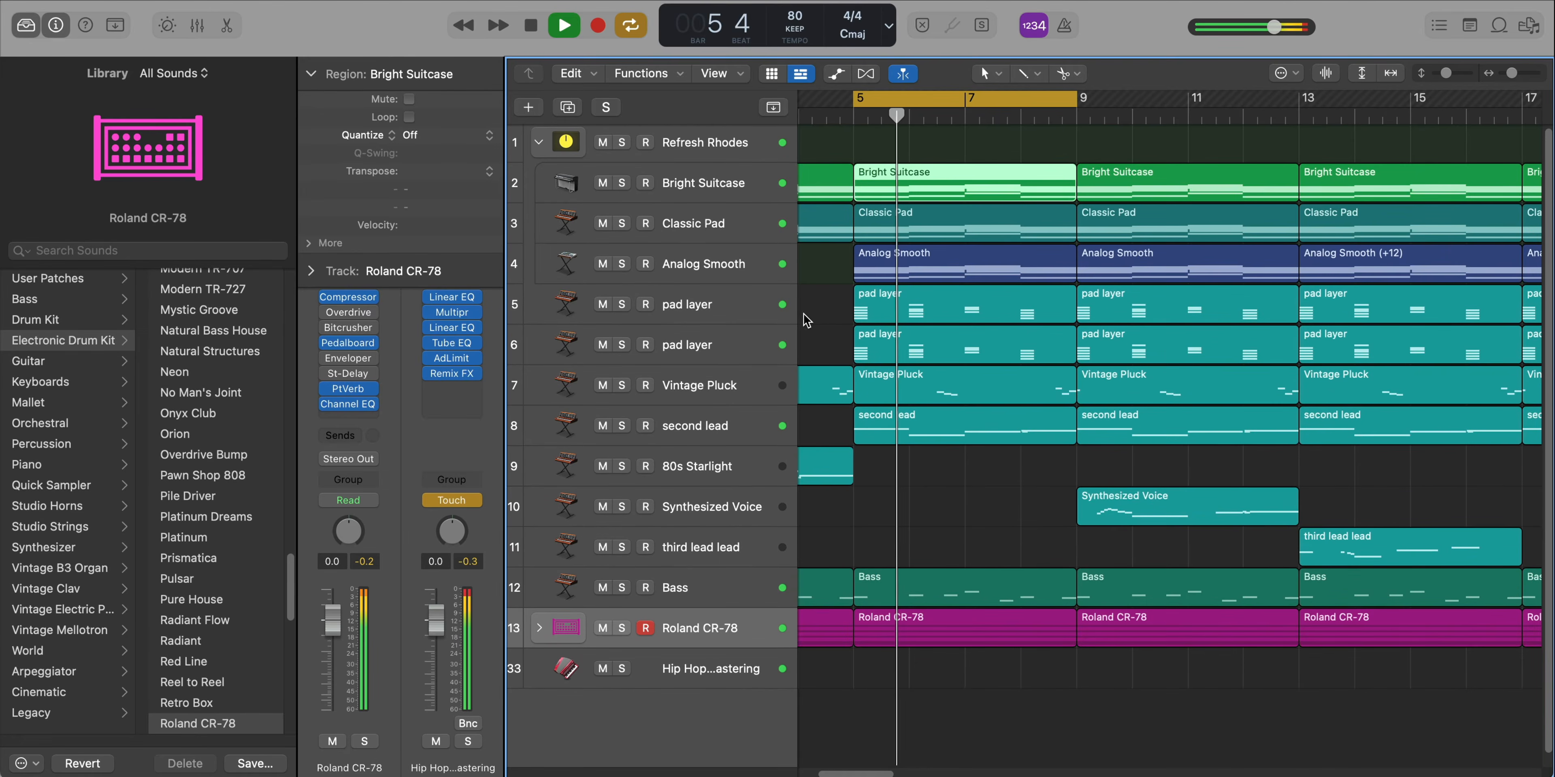
left_click(26, 25)
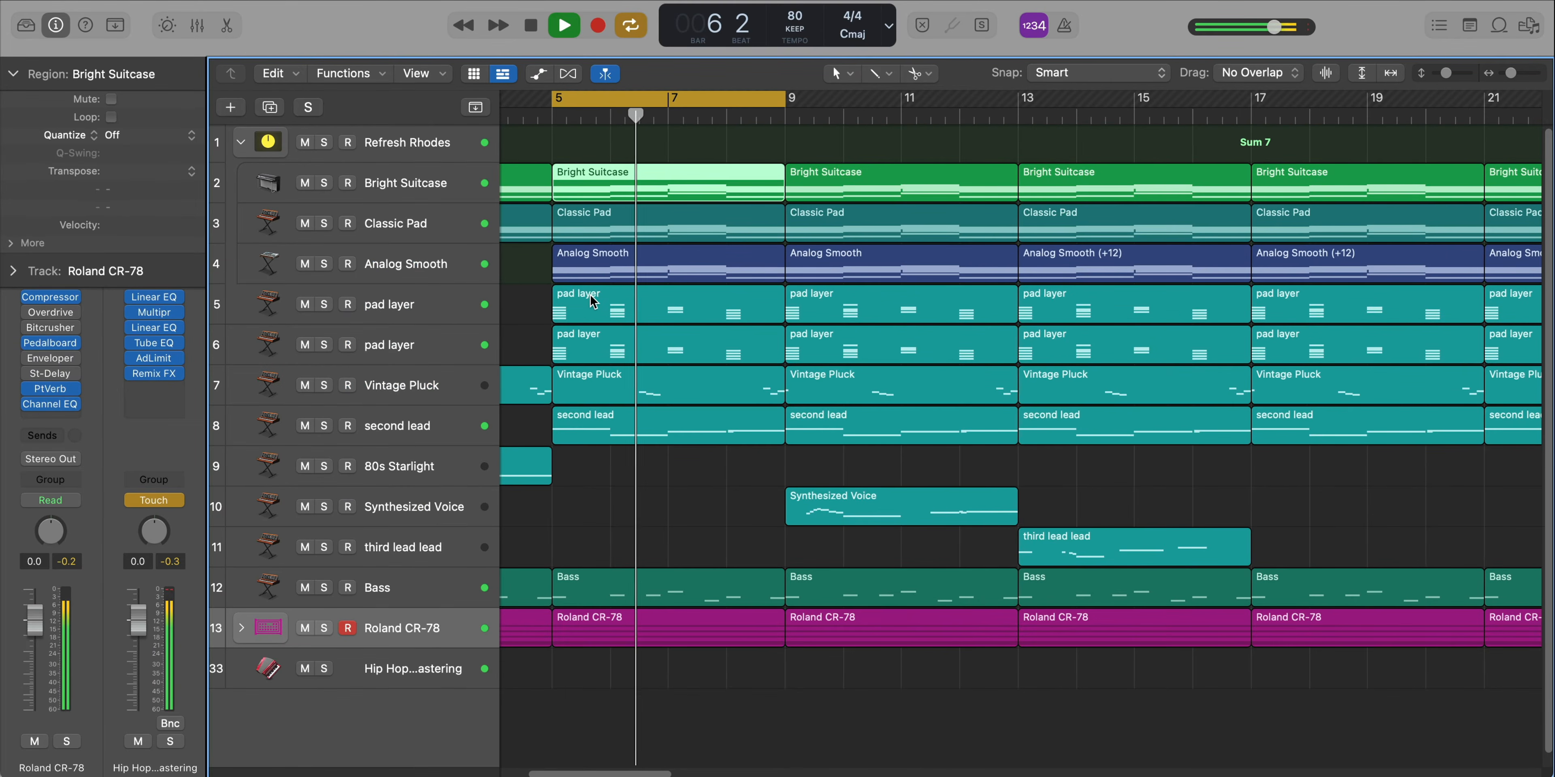
scroll(592, 299, "left", 5)
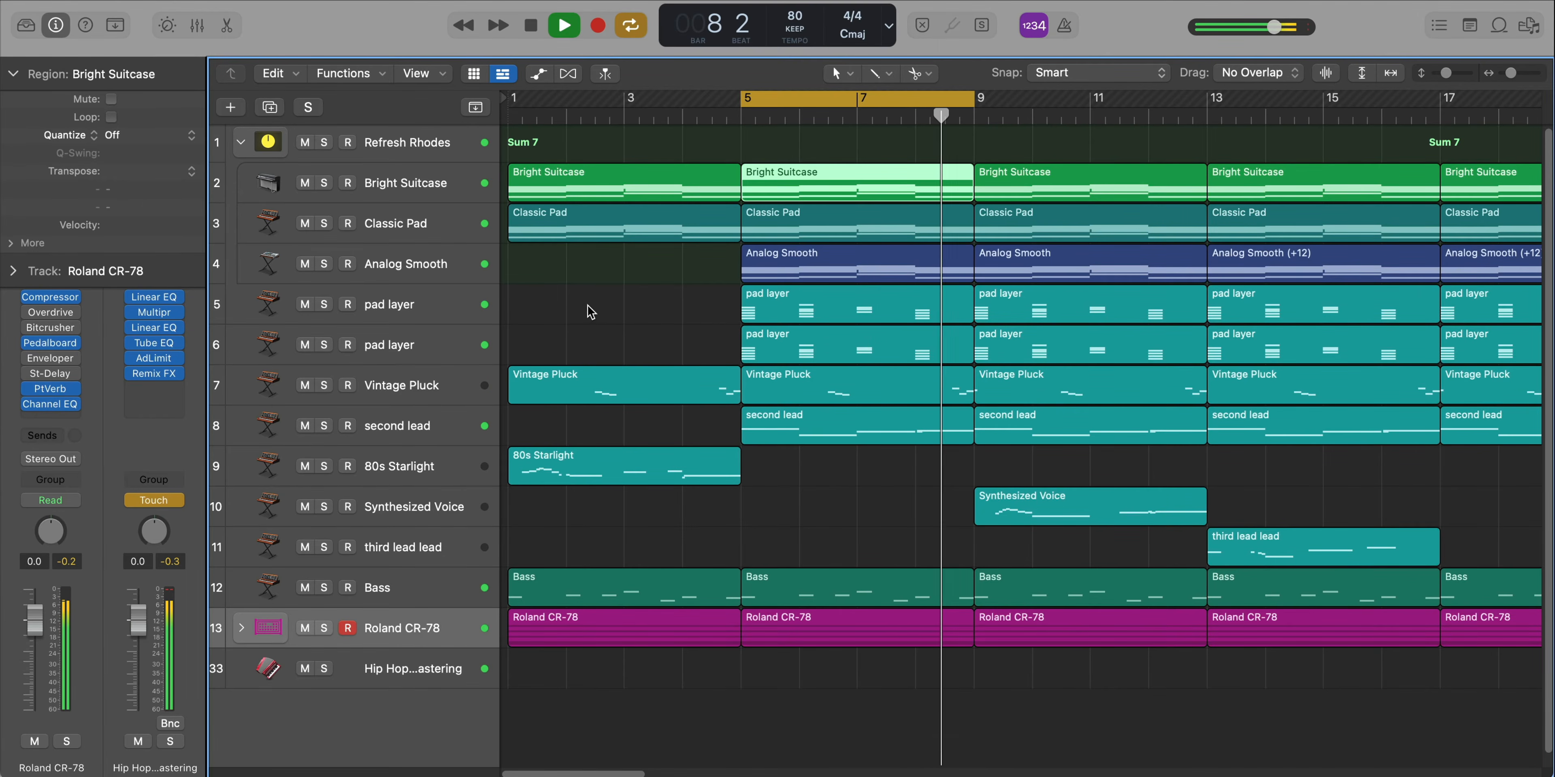
key("space")
- Solo the Analog Smooth track and play its first region with its notes open in the Piano Roll
left_click(436, 275)
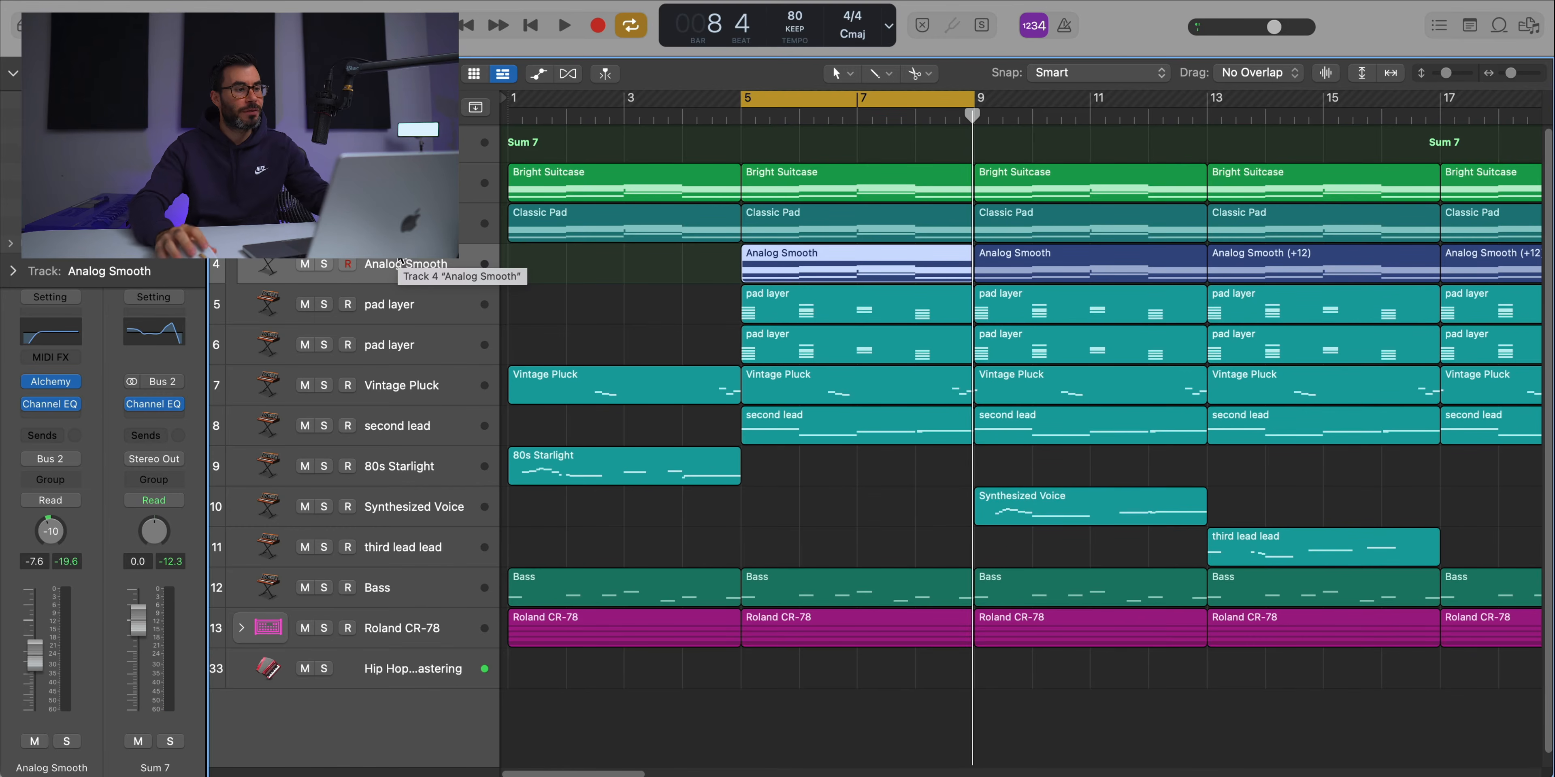
key("s")
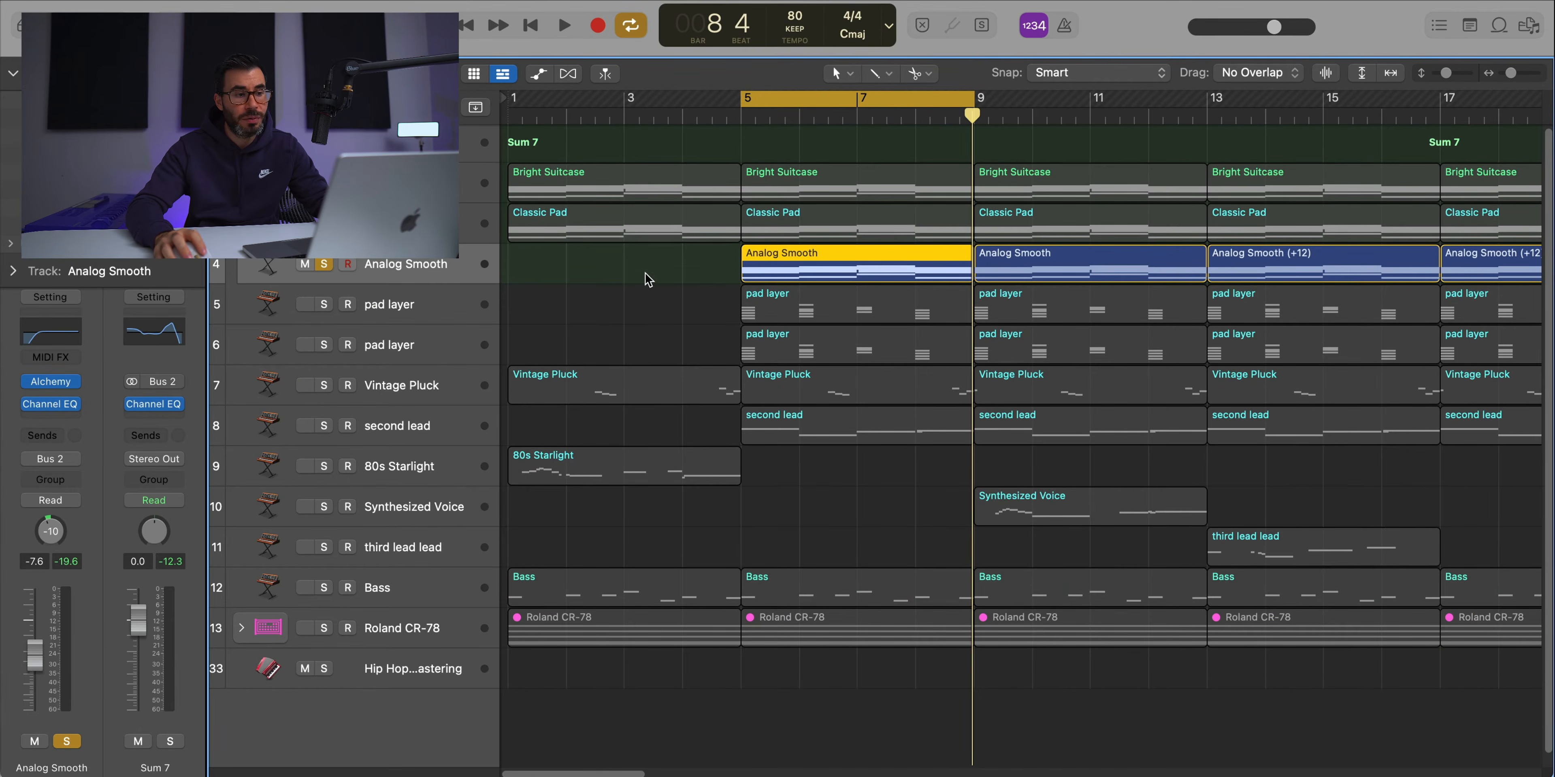
double_click(826, 269)
key("space")
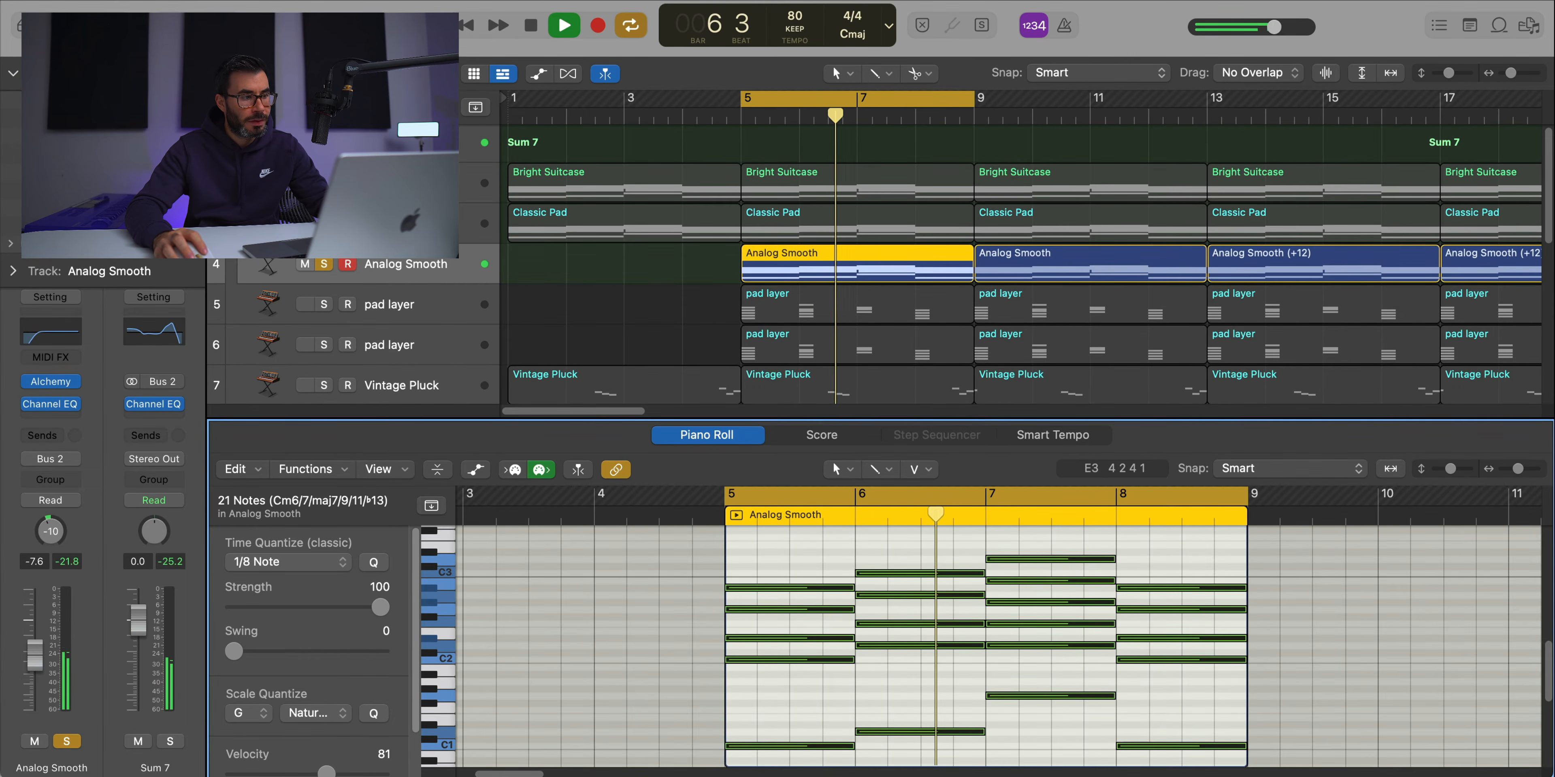
- Add Bright Suitcase and Classic Pad to the solo, and compare the blend with Analog Smooth muted and unmuted
left_click(323, 183)
left_click(324, 223)
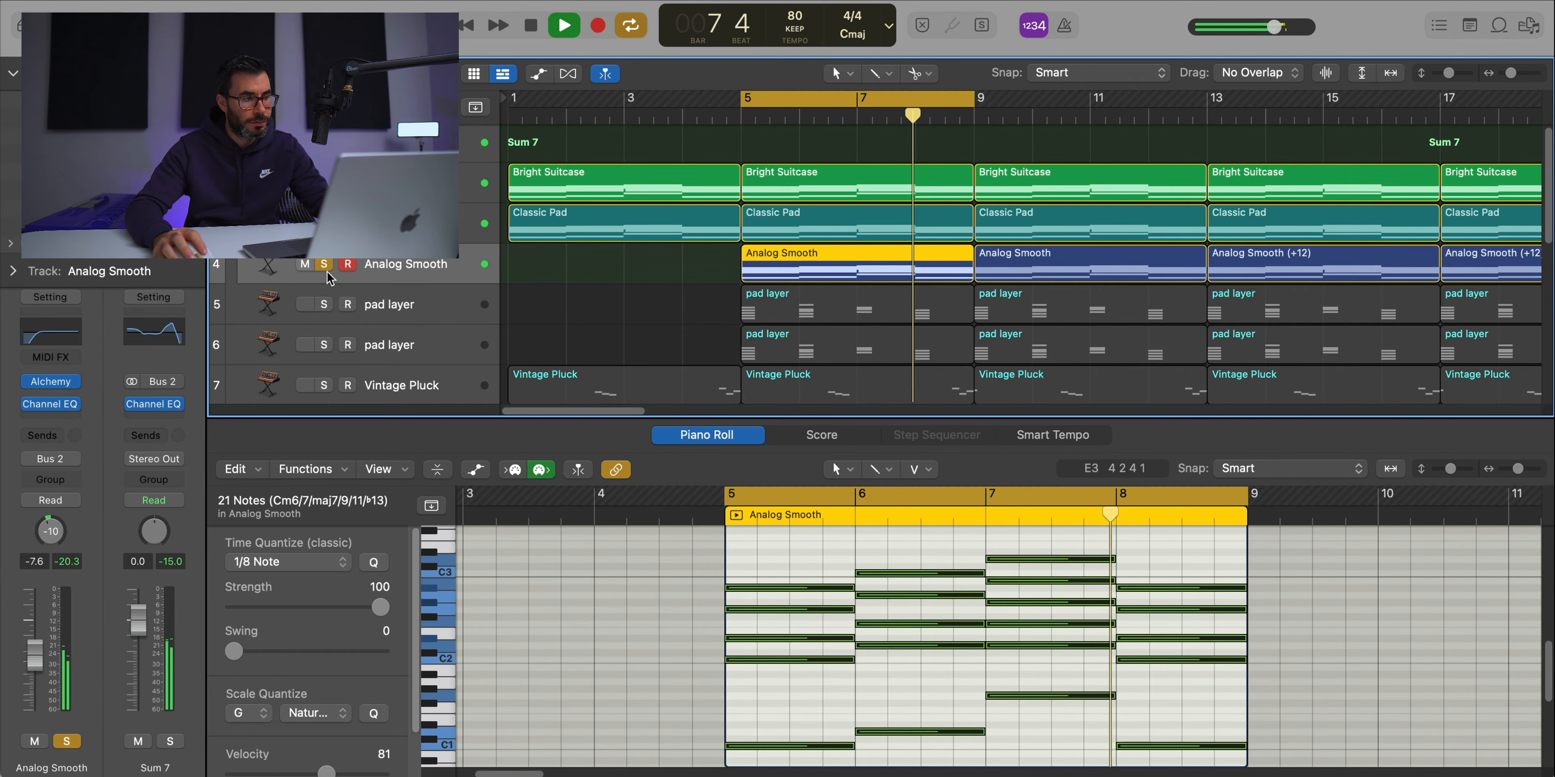
left_click(305, 266)
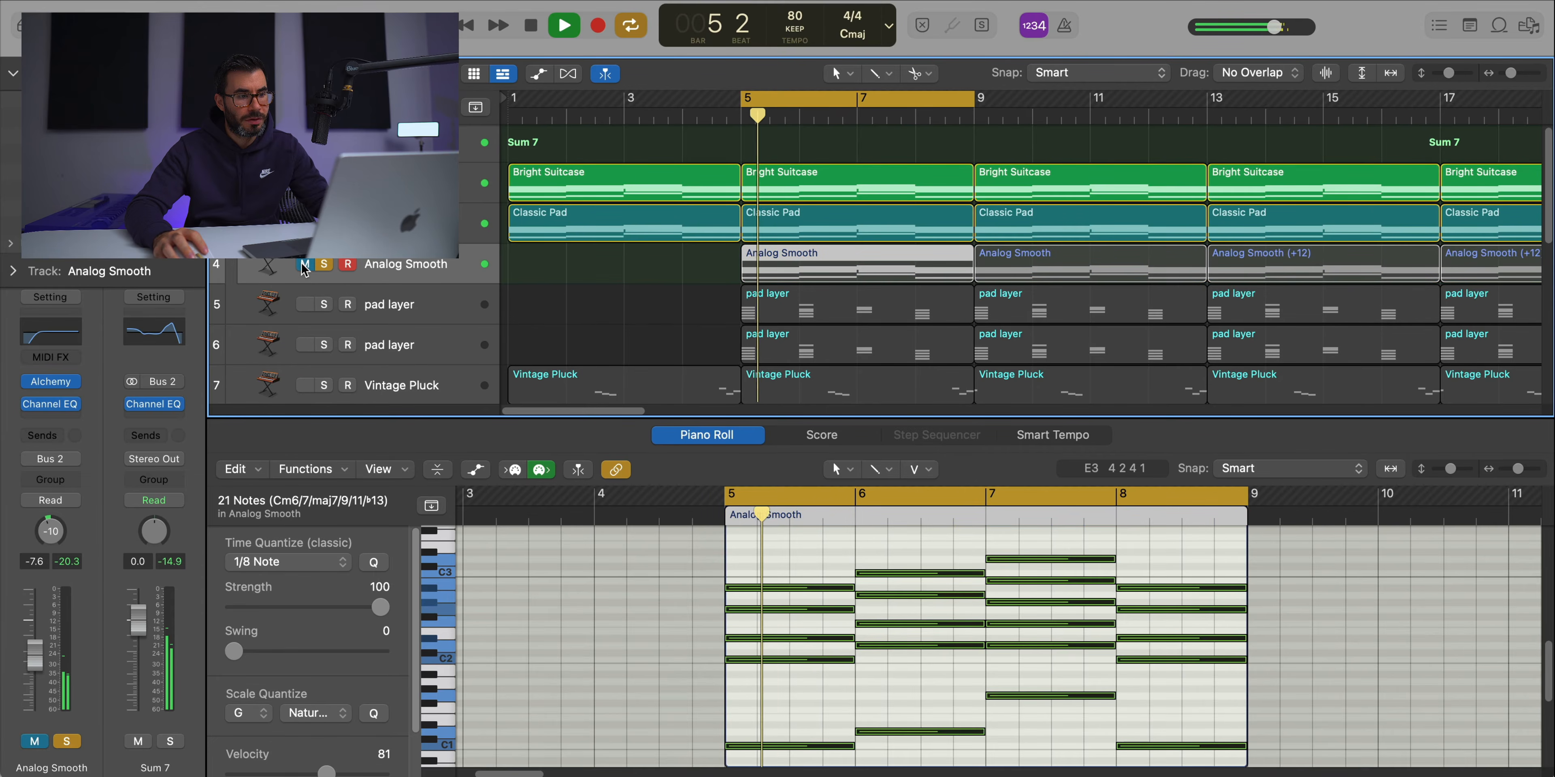
left_click(305, 265)
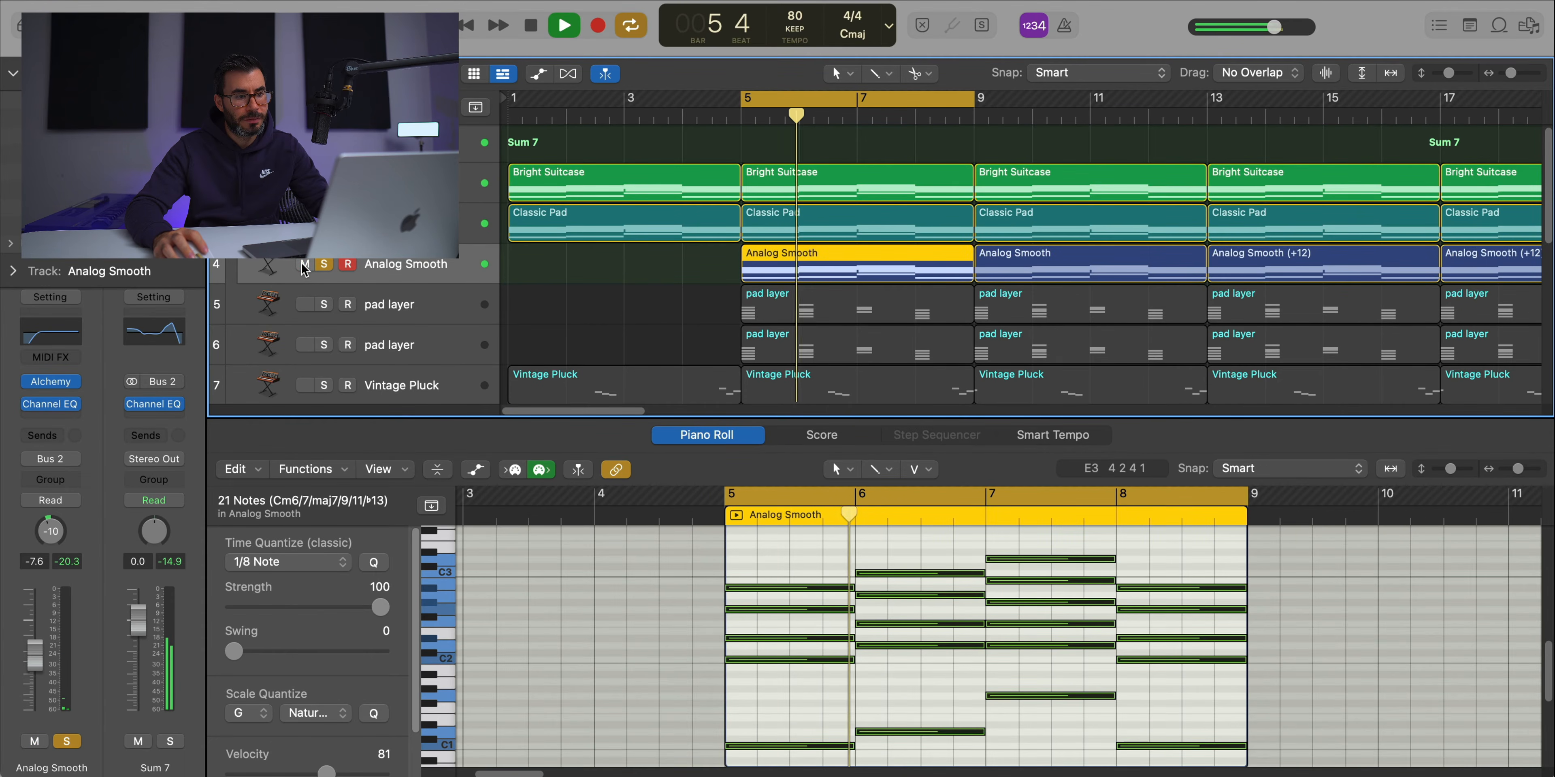
key("space")
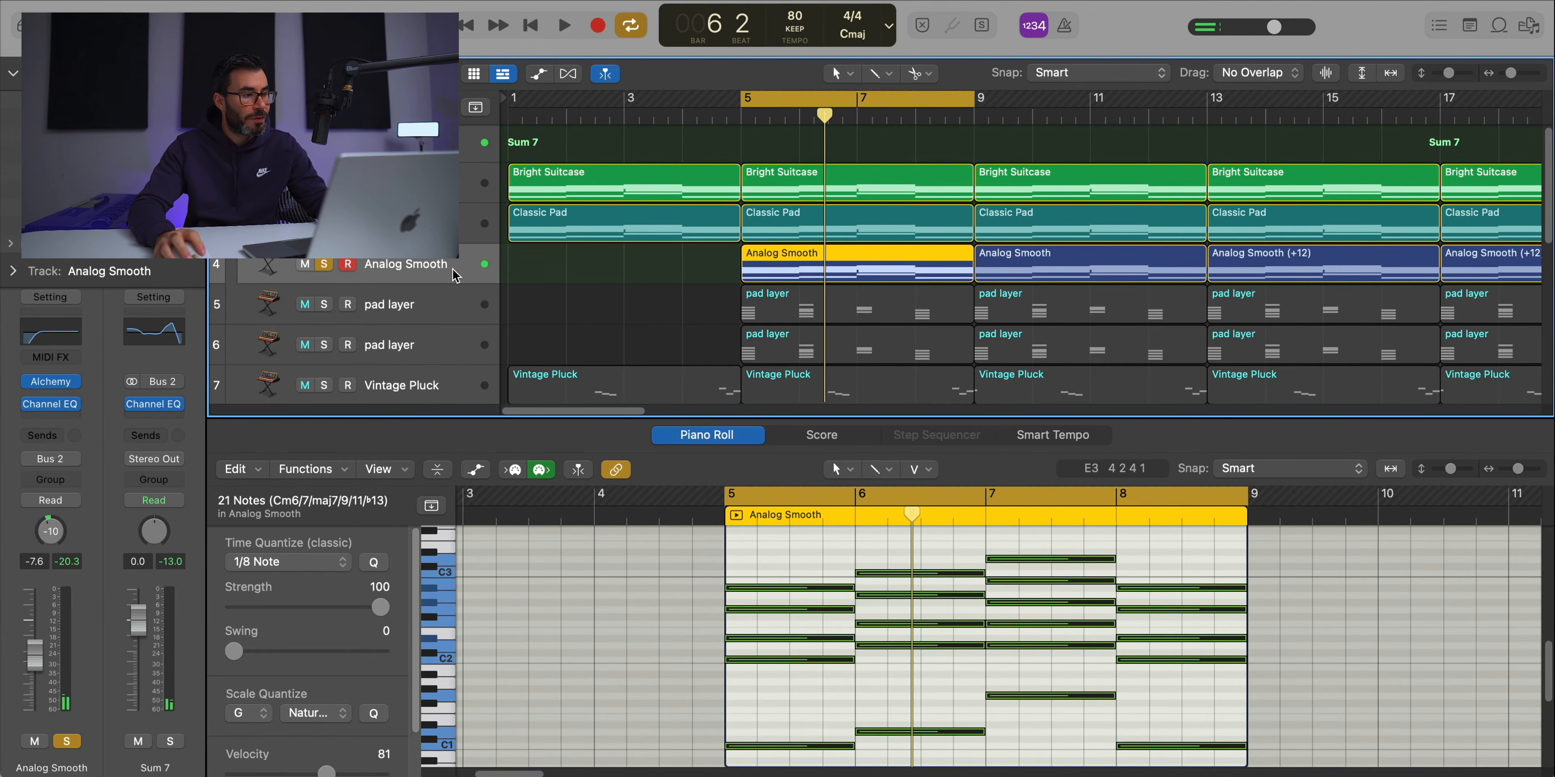
- Inspect the Alchemy patch and the Channel EQ settings on the Analog Smooth track, closing each plug-in window
left_click(75, 387)
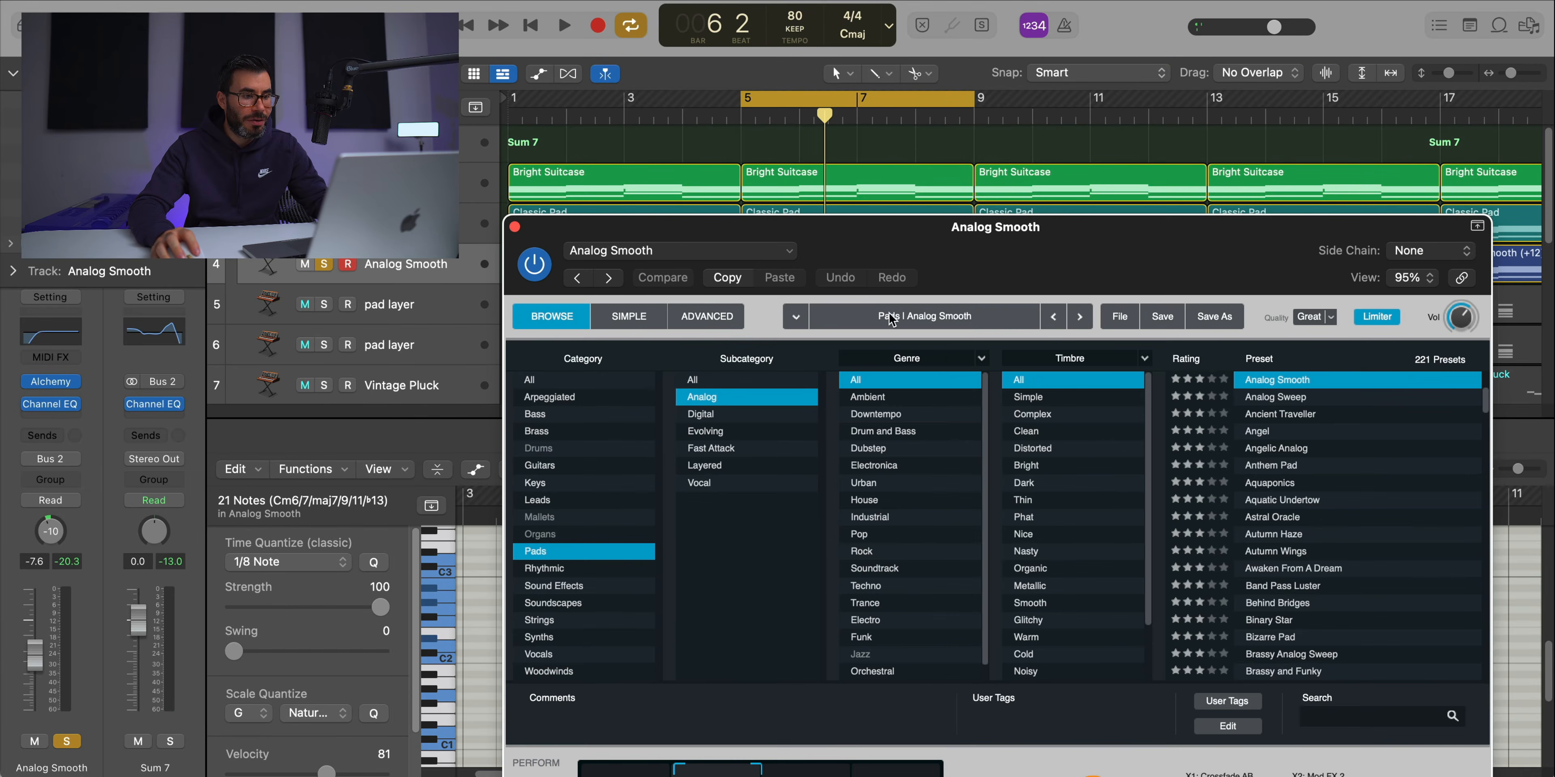
left_click_drag(949, 220, 816, 62)
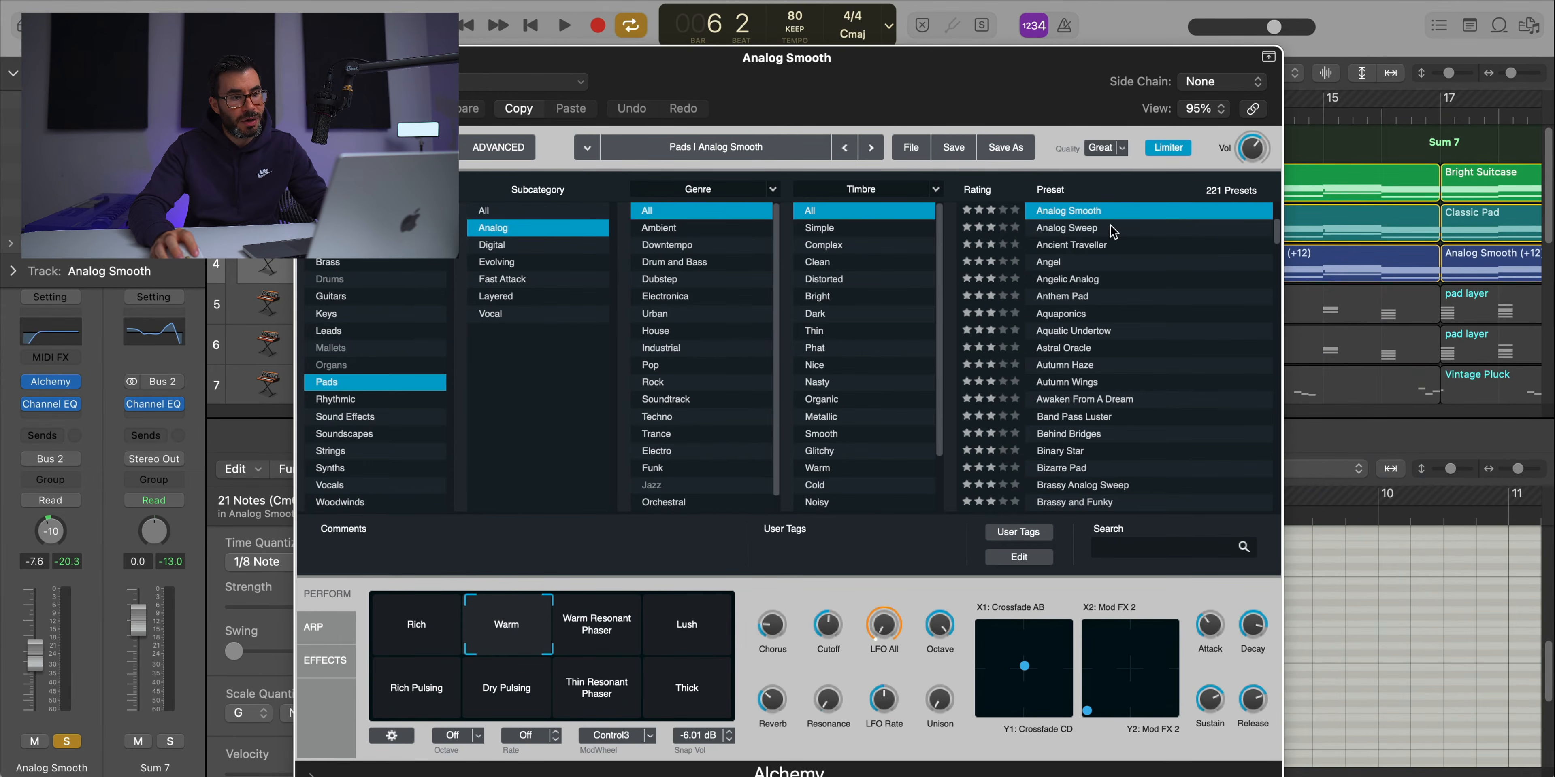
left_click(309, 58)
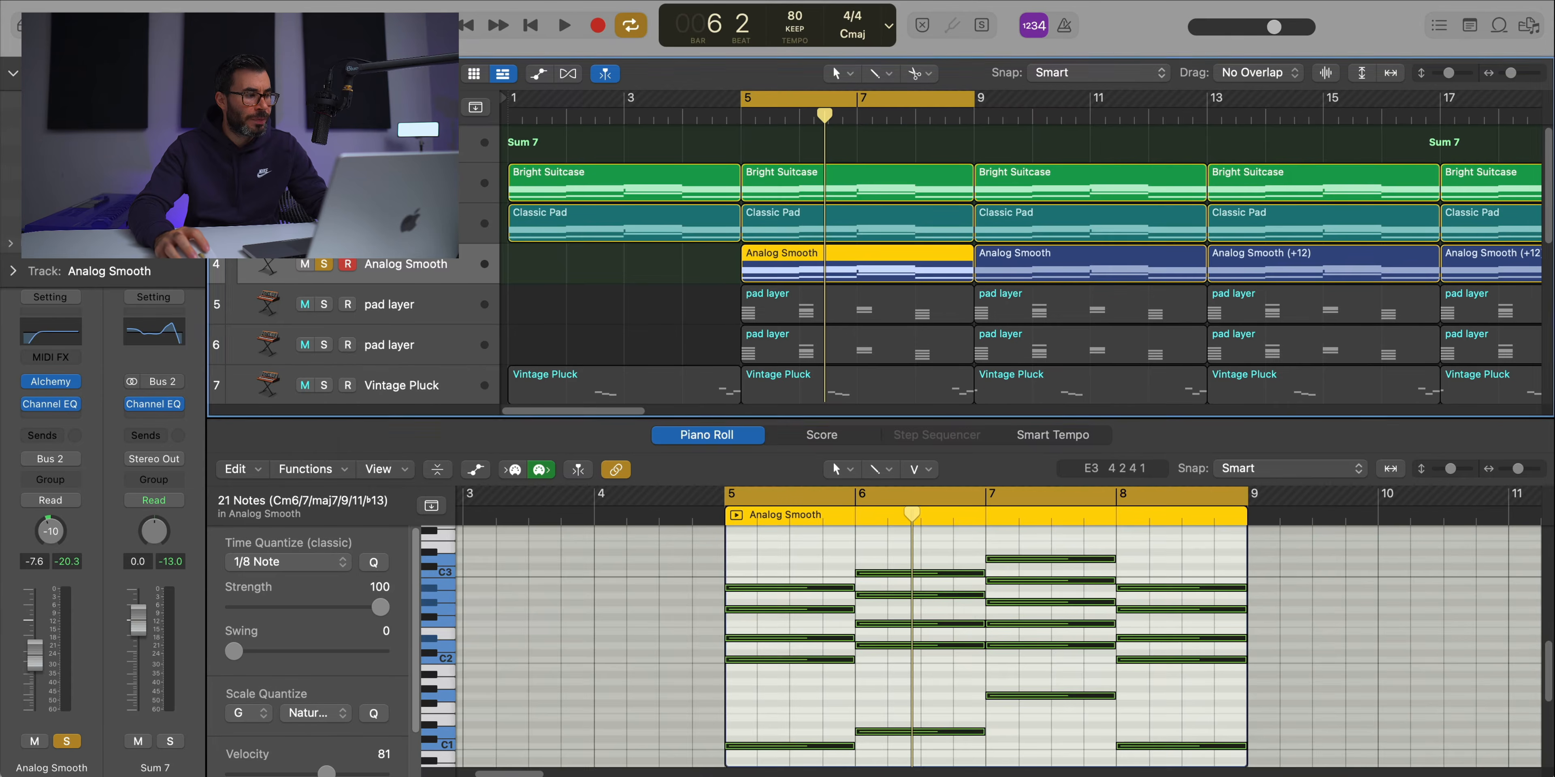
left_click(52, 404)
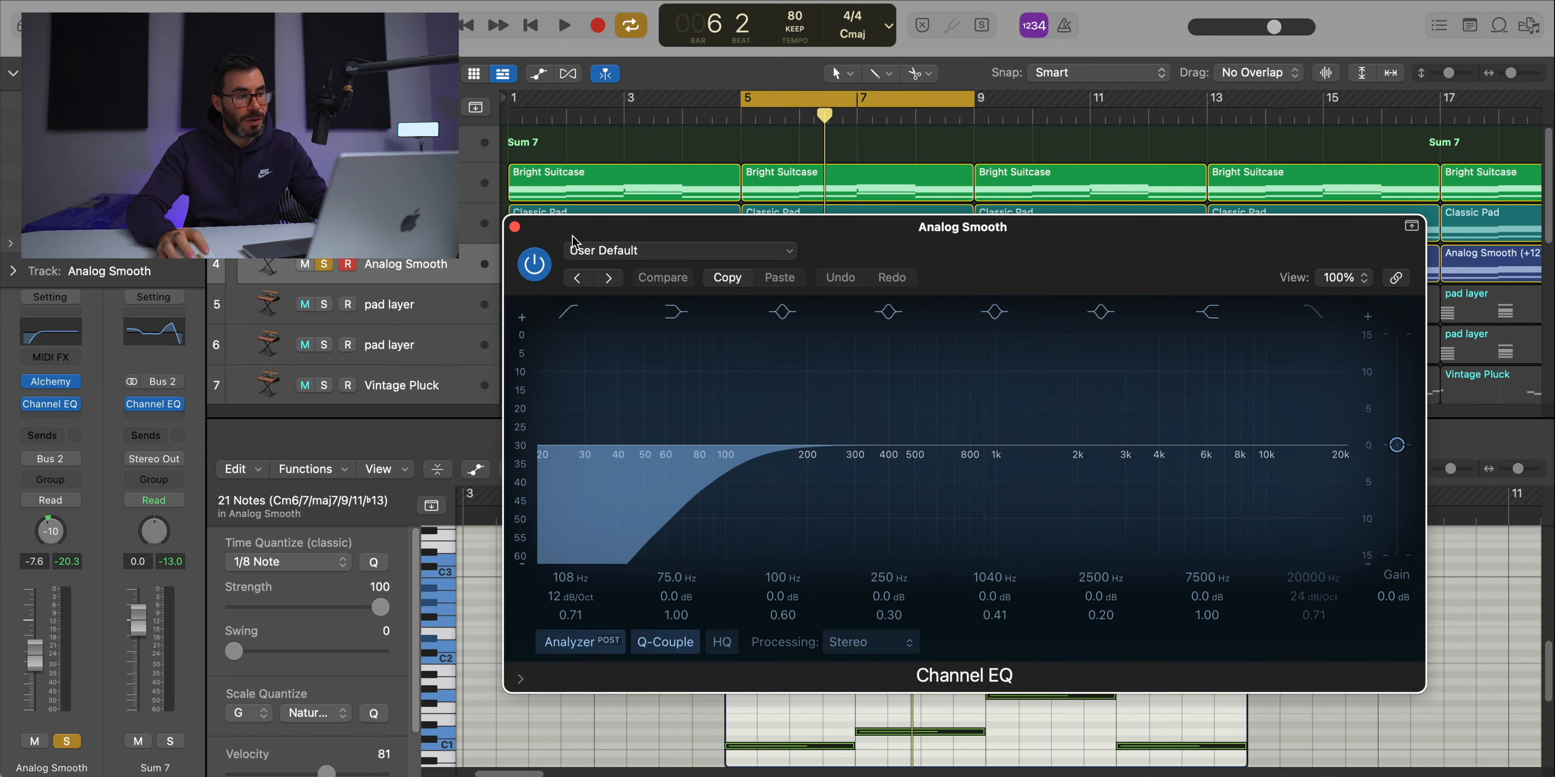
left_click(515, 228)
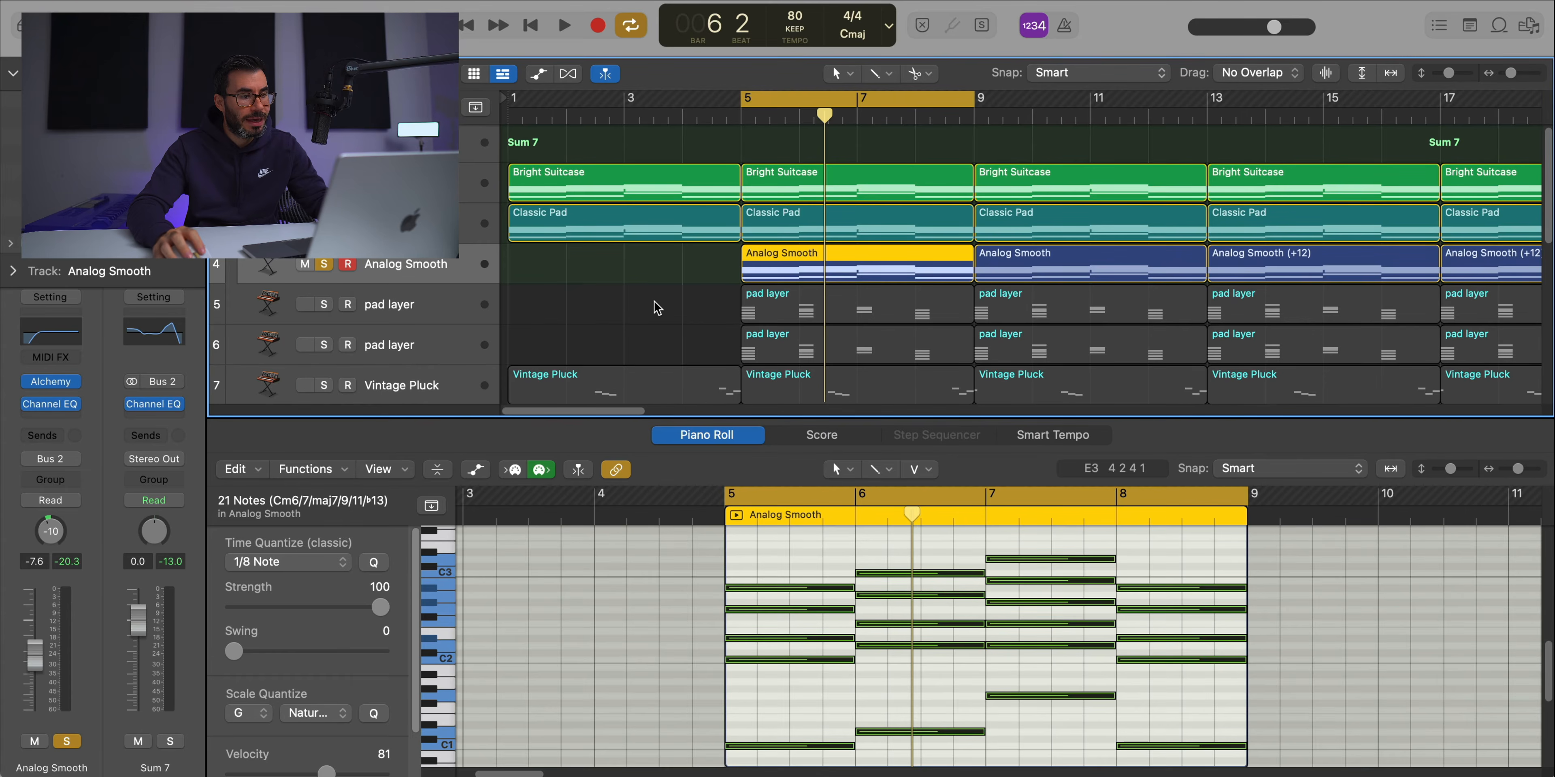
- Solo both pad layer tracks together and play them while examining the first layer's full chord pattern in the Piano Roll
left_click(393, 308)
left_click(325, 343, "alt")
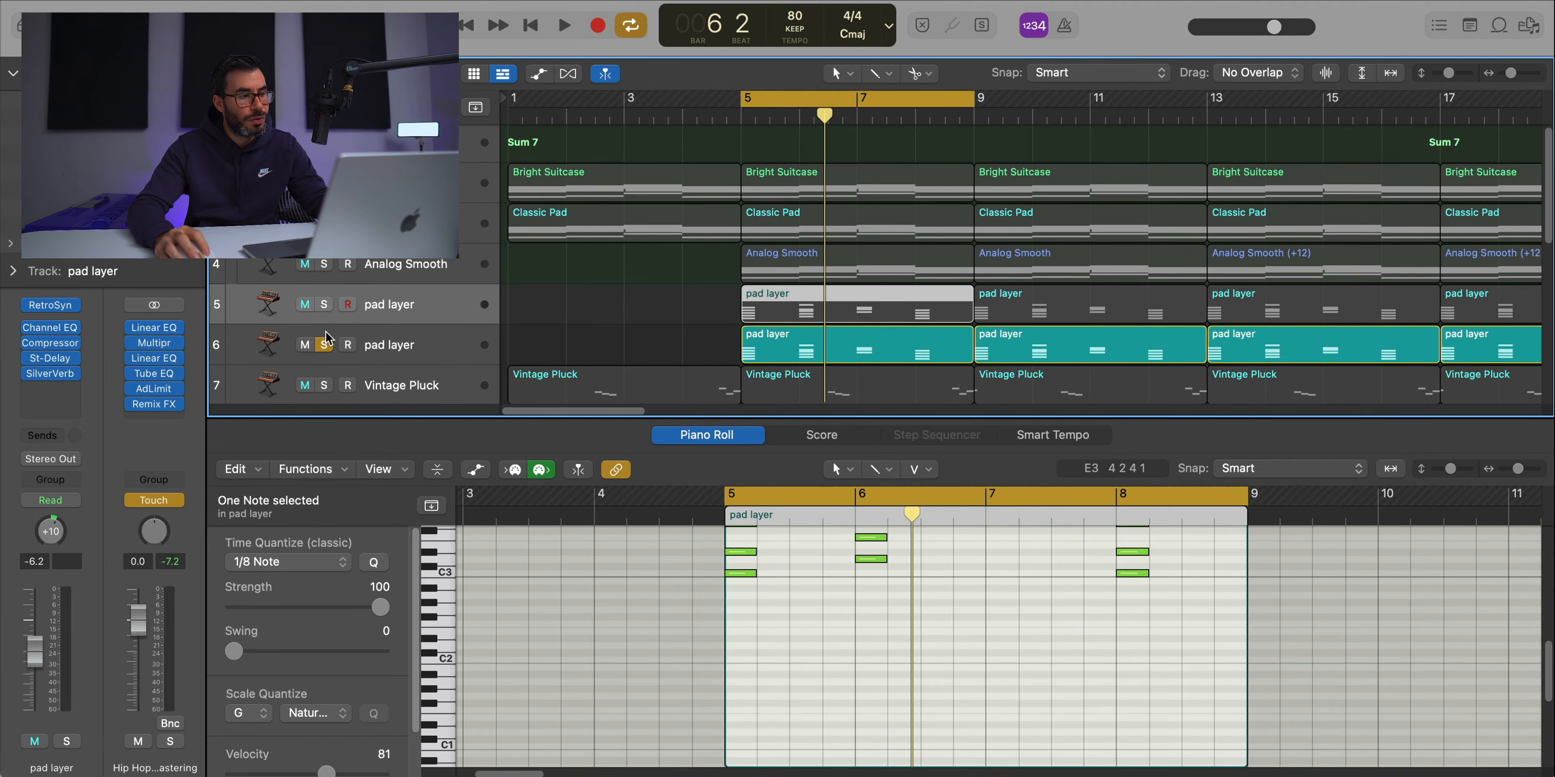
left_click(324, 305)
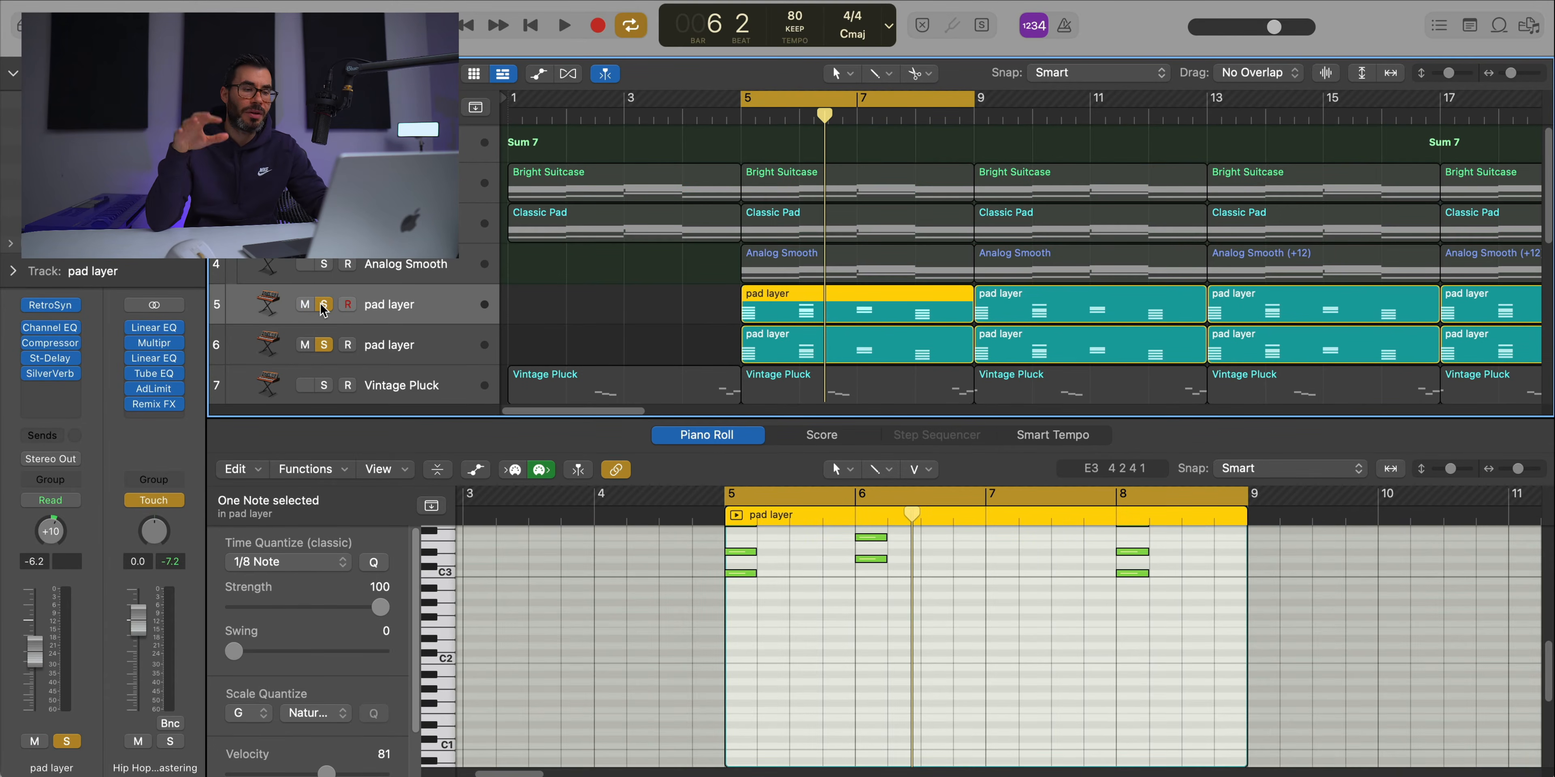
key("space")
scroll(892, 665, "up", 5)
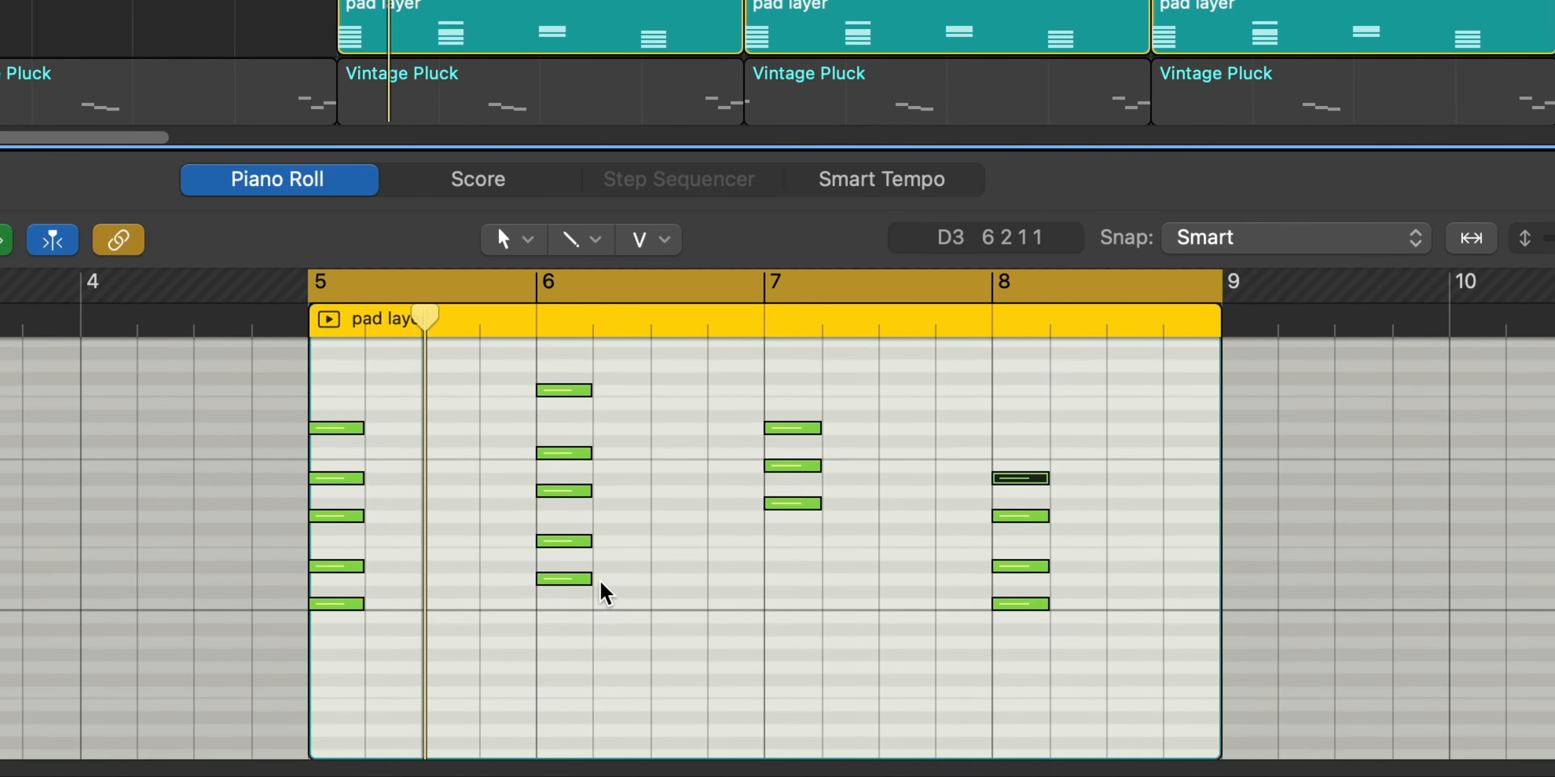
scroll(600, 580, "up", 2)
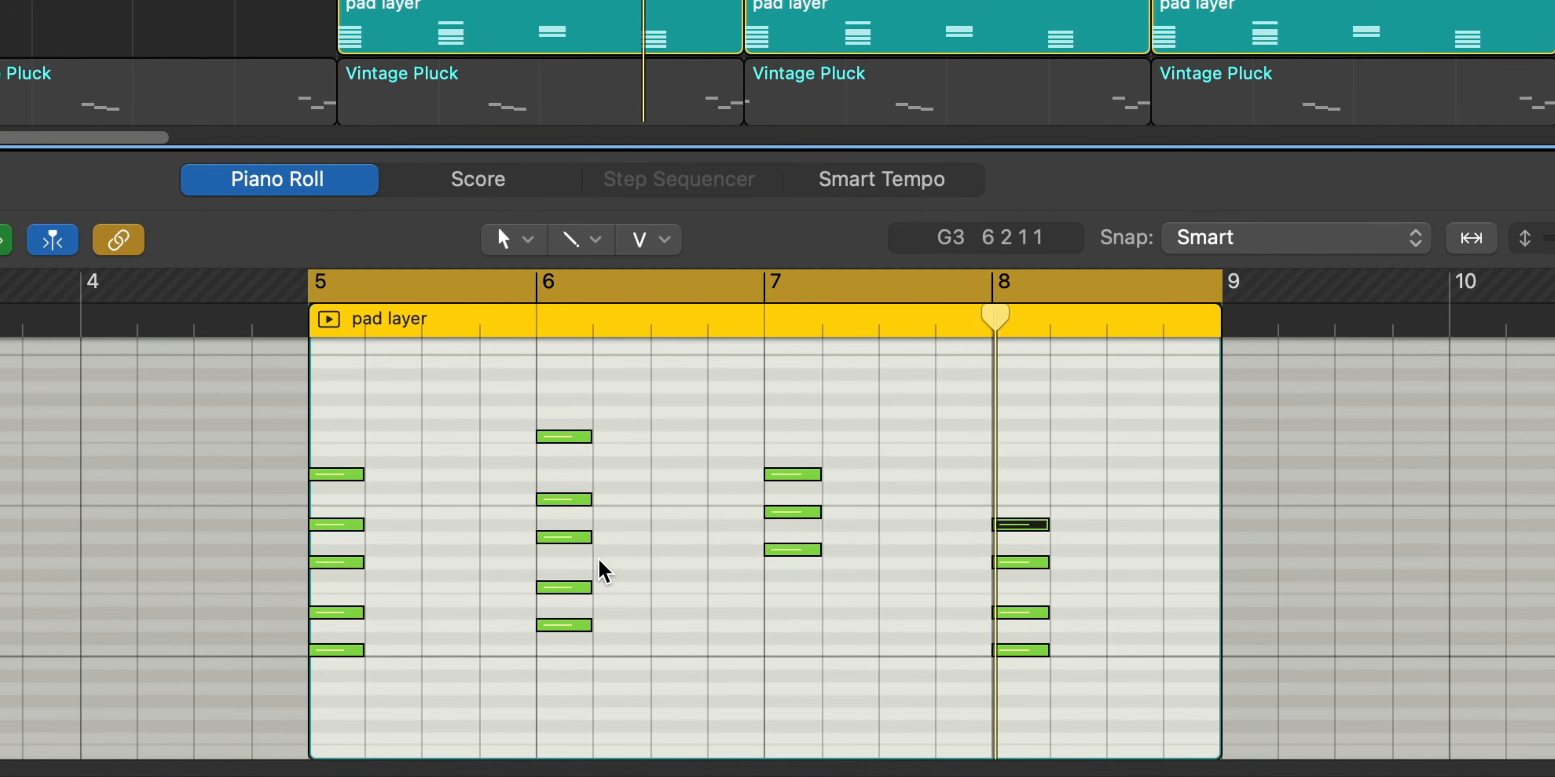
key("space")
- Solo only the pad layer on track 5, play it, and inspect its Retro Synth preset and settings before closing the plug-in
left_click(407, 332)
left_click(402, 304)
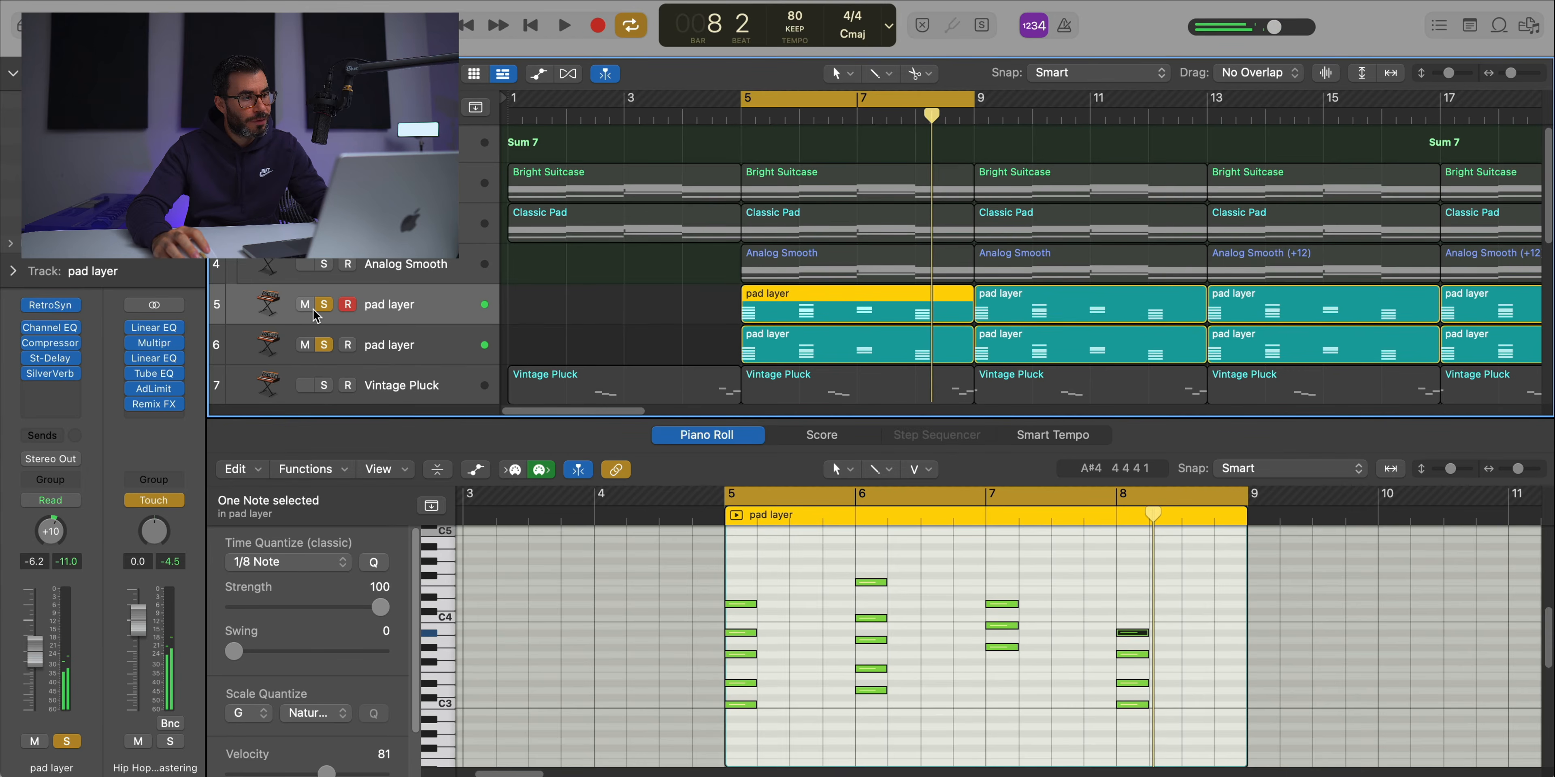
left_click(321, 305, "alt")
key("space")
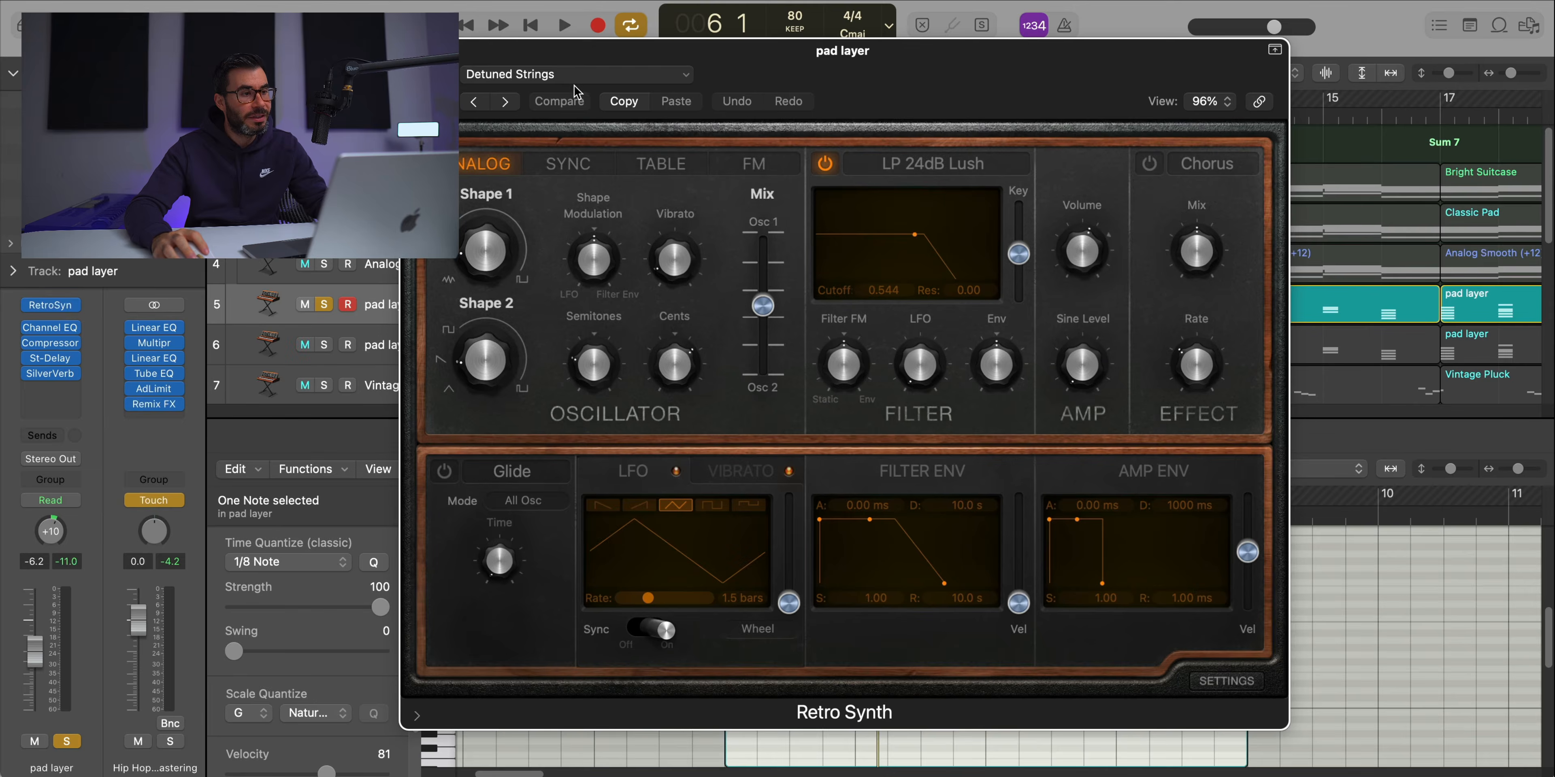
left_click(578, 75)
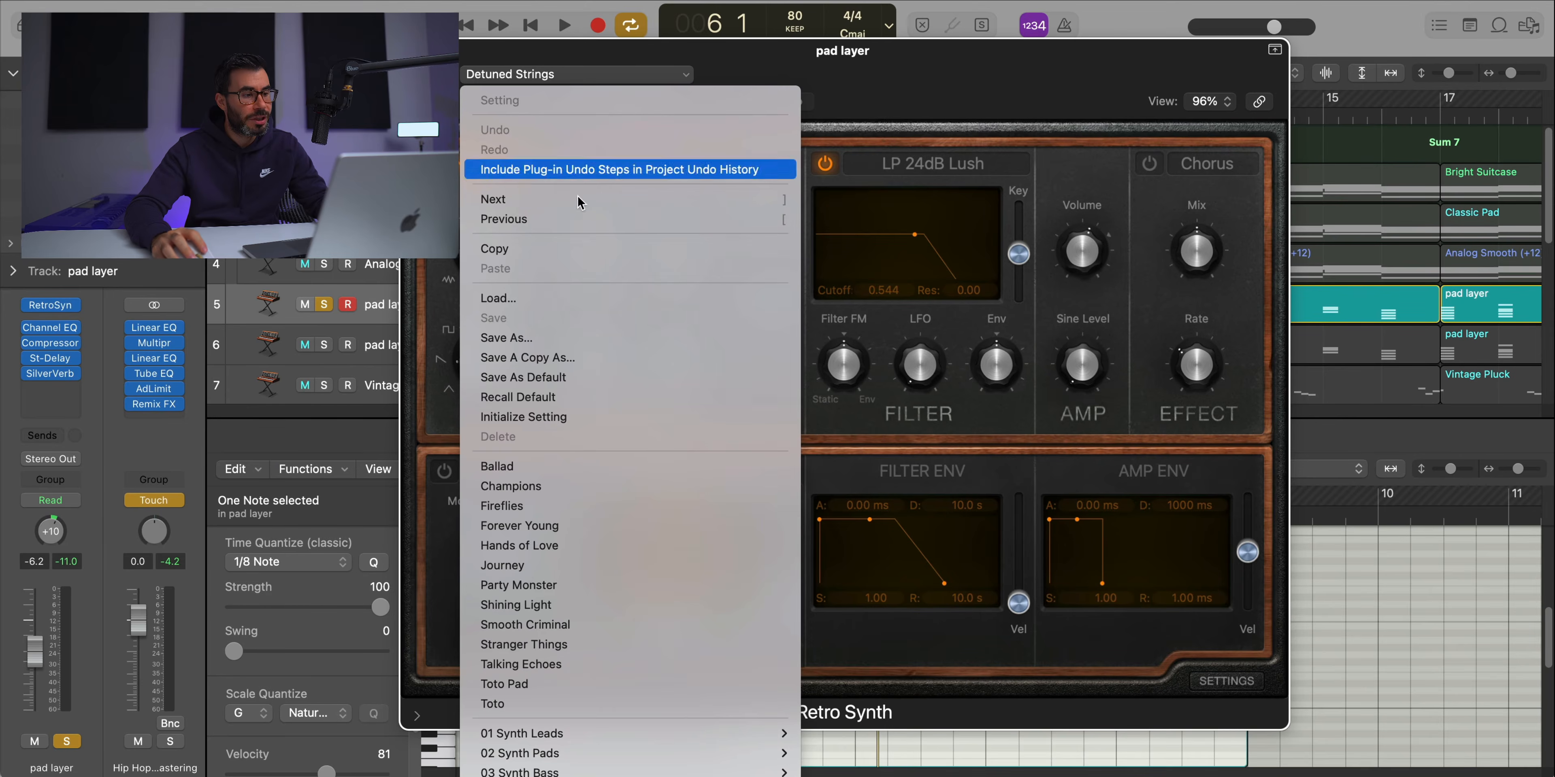
left_click(551, 60)
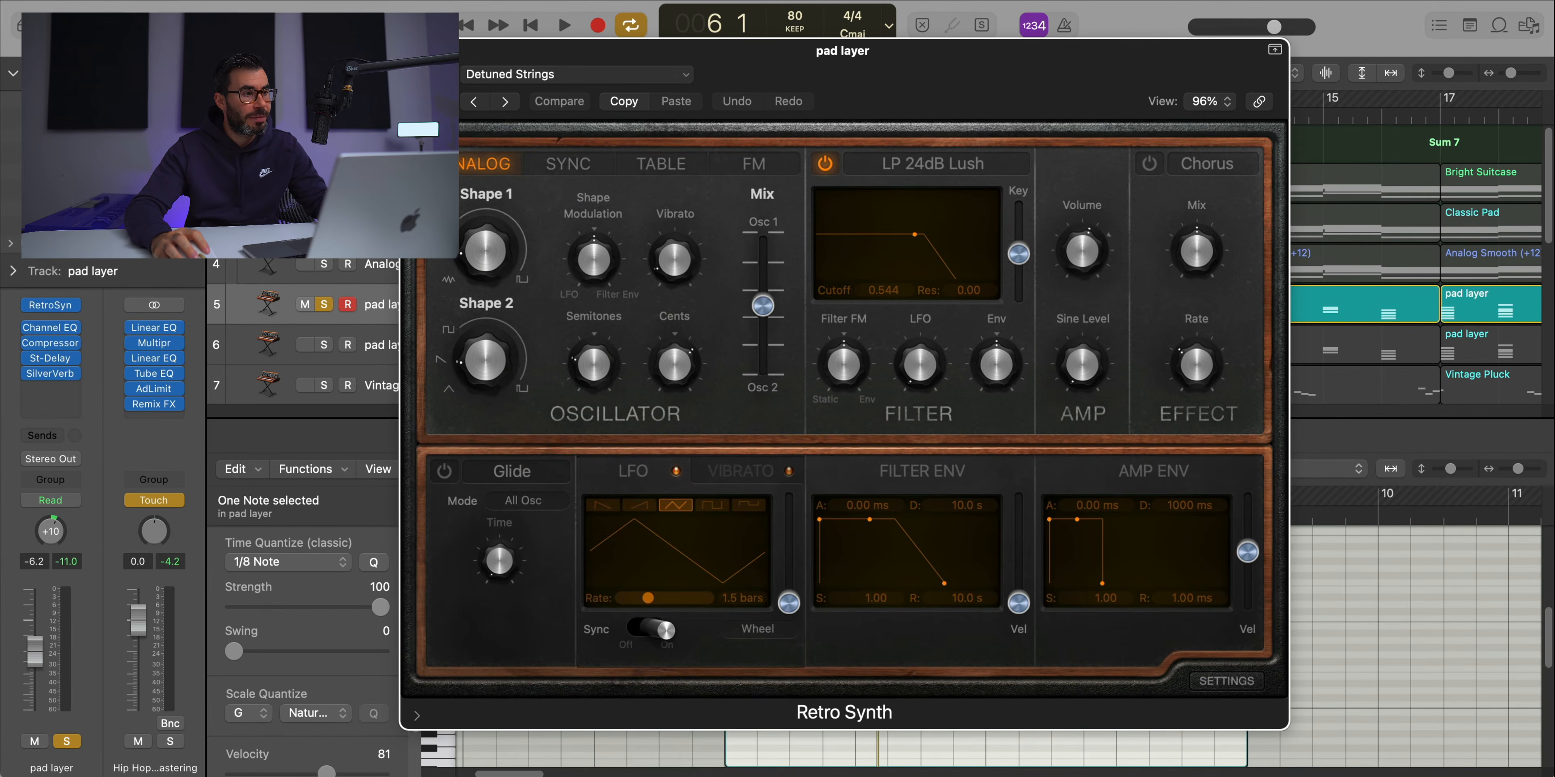
left_click(413, 51)
- Solo only the pad layer on track 6, play its first region with the notes shown, and open its Retro Synth
left_click(324, 346, "alt")
left_click(844, 360)
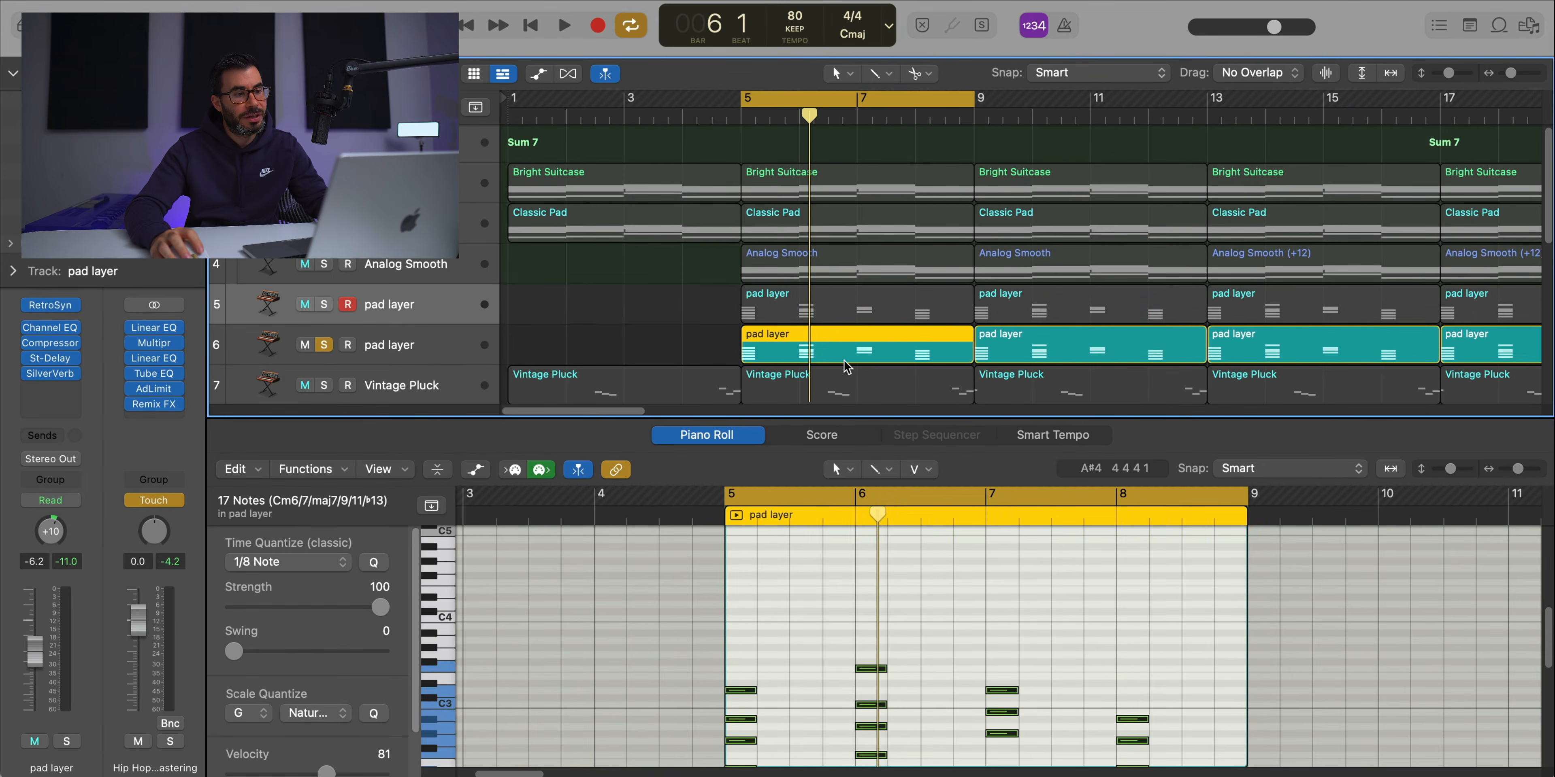
key("space")
scroll(640, 322, "down", 2)
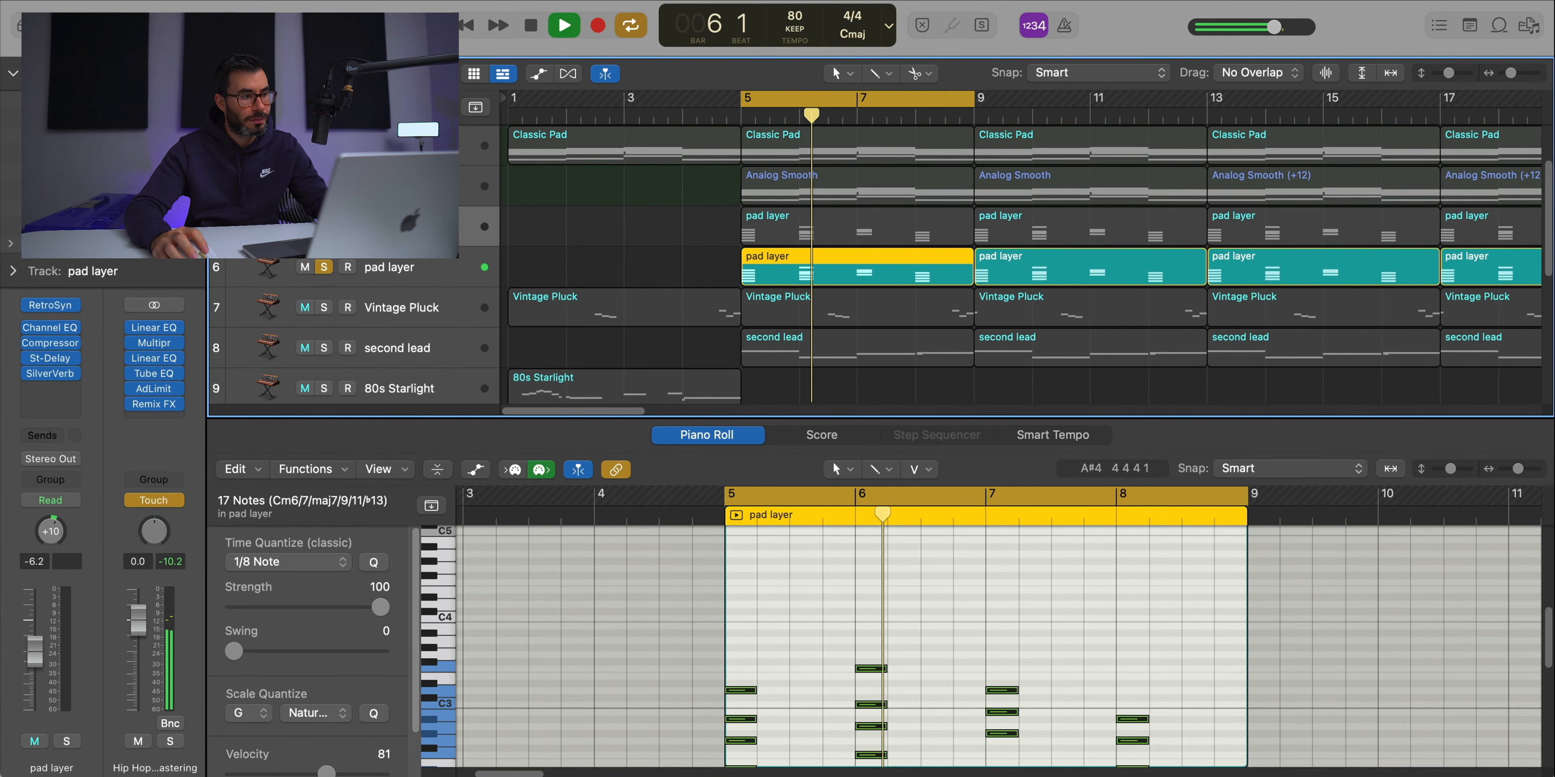
key("space")
left_click(53, 308)
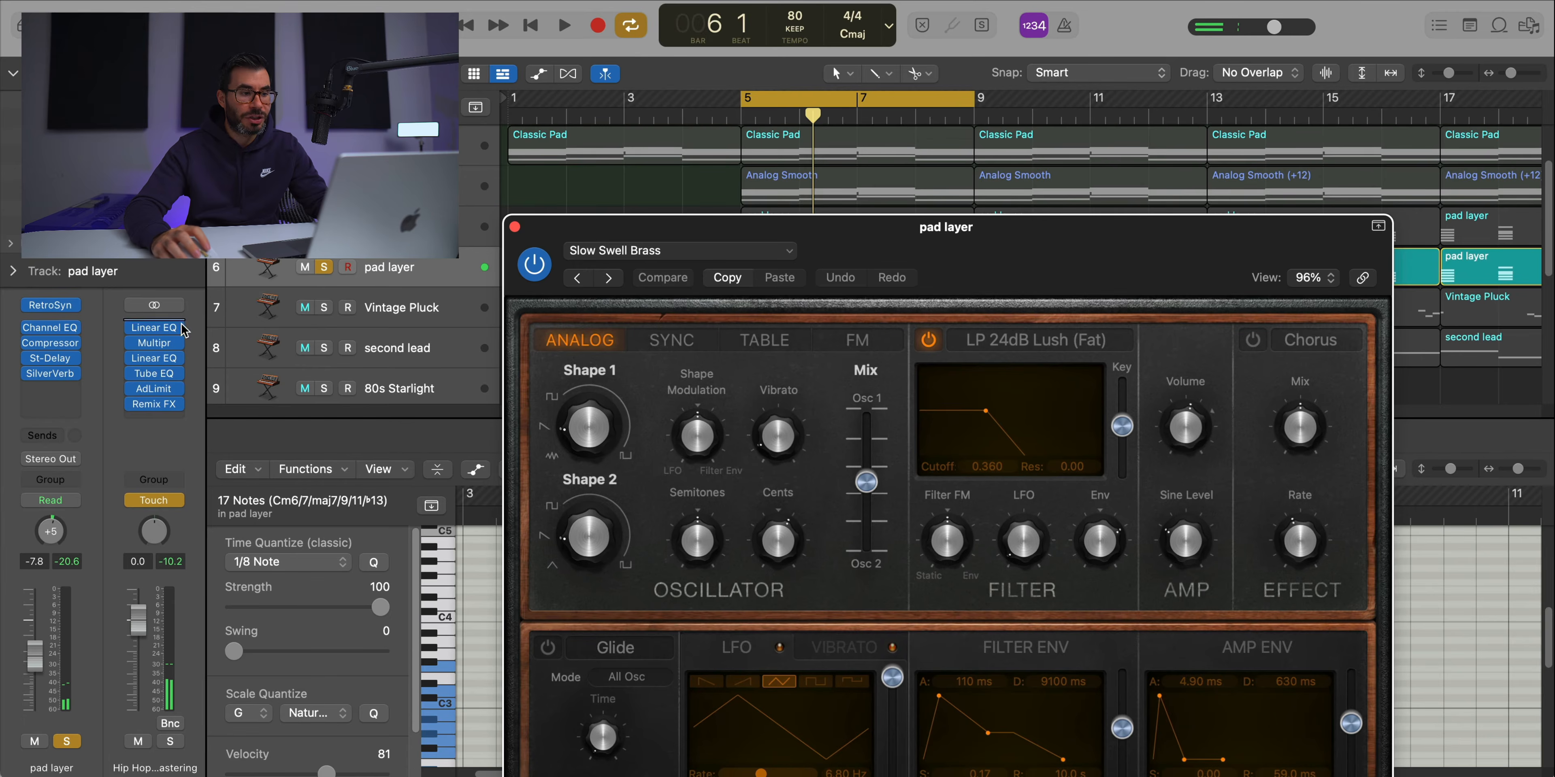
- Inspect the Retro Synth filter and envelope settings on the track 6 pad layer and close the plug-in
left_click_drag(961, 275, 891, 96)
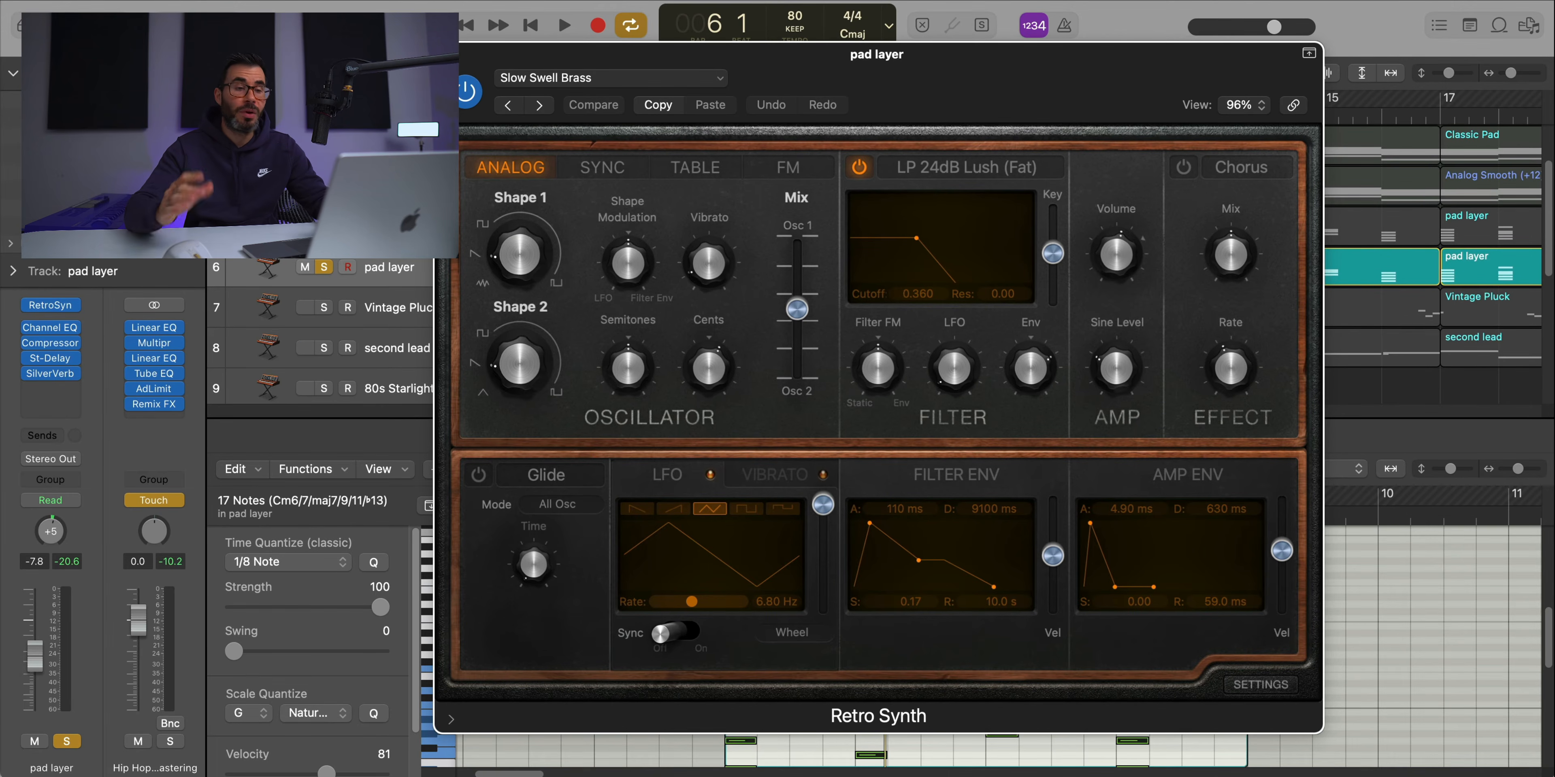
key("super+w")
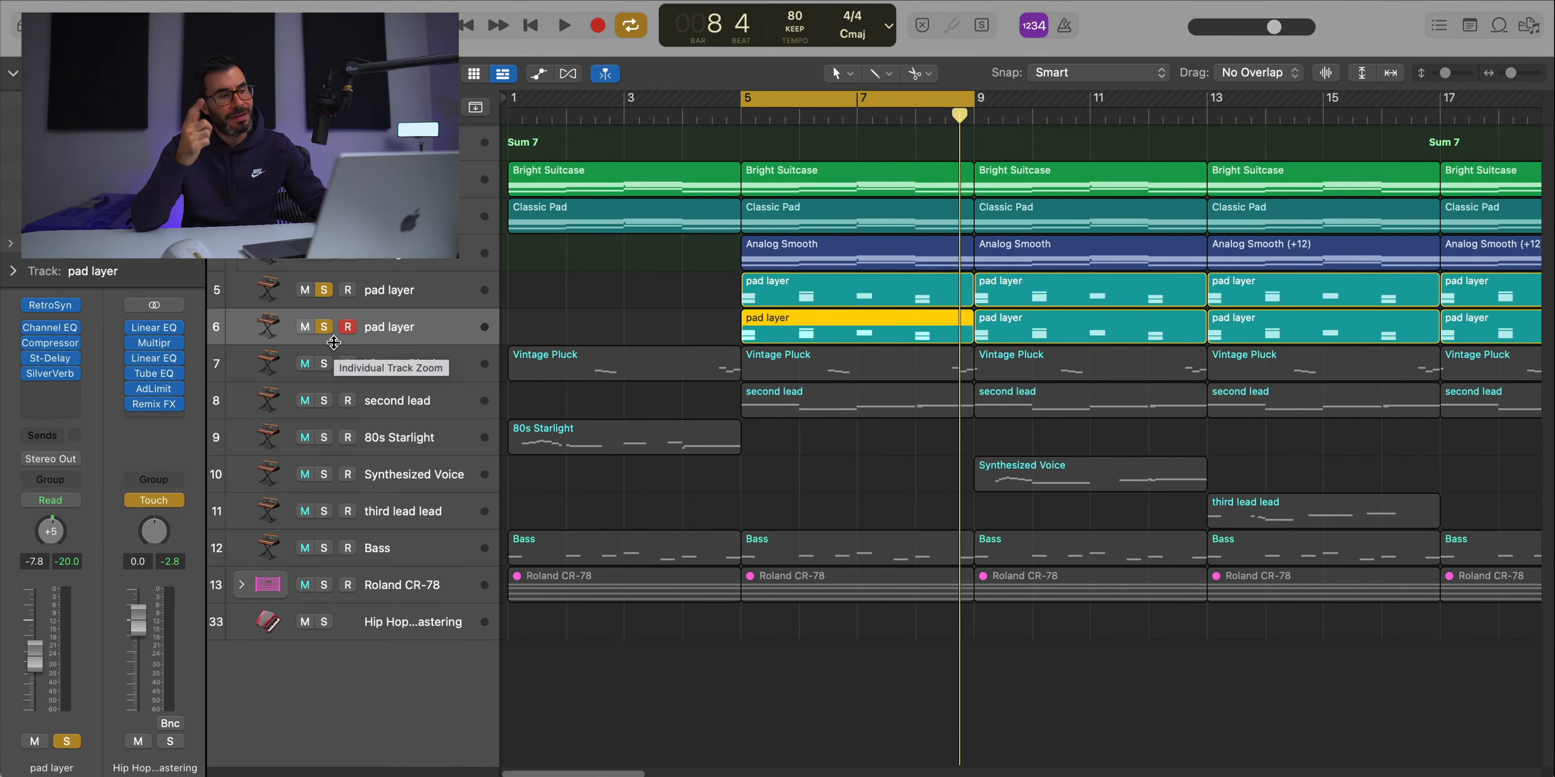
- Solo only the second lead track, play it with its first region's notes open in the Piano Roll, and stop playback
left_click(323, 401, "alt")
key("space")
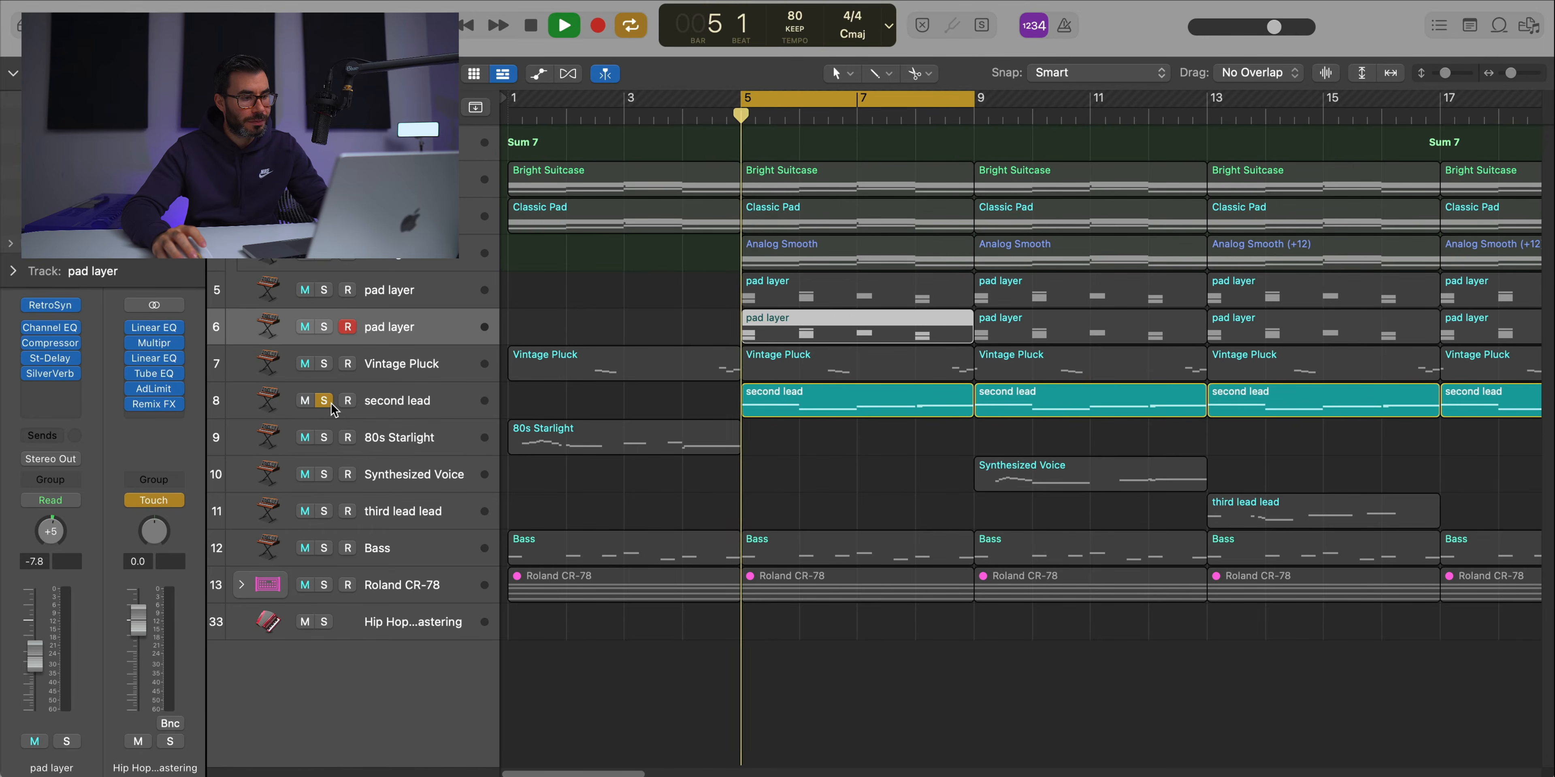
double_click(796, 401)
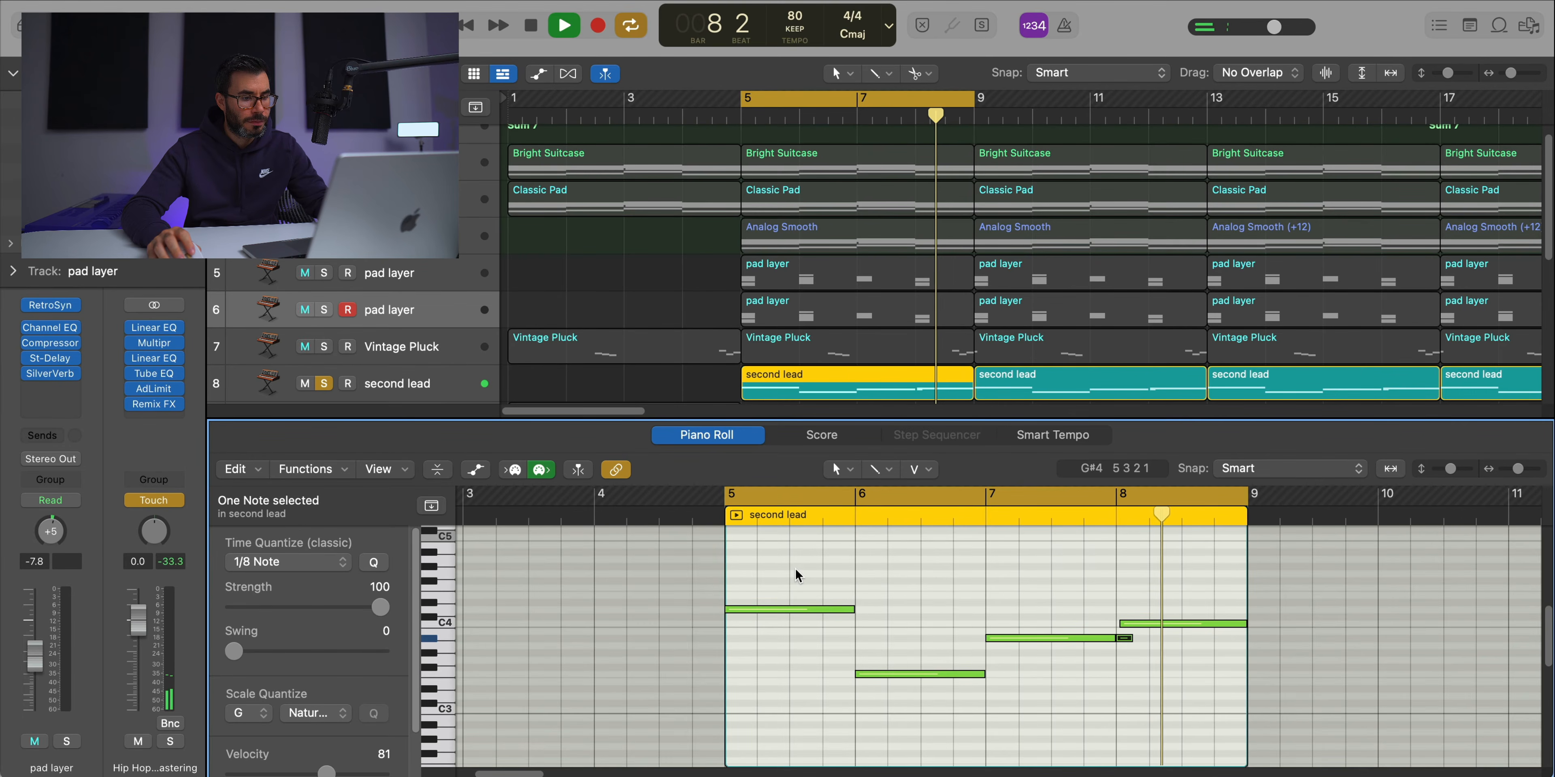
key("space")
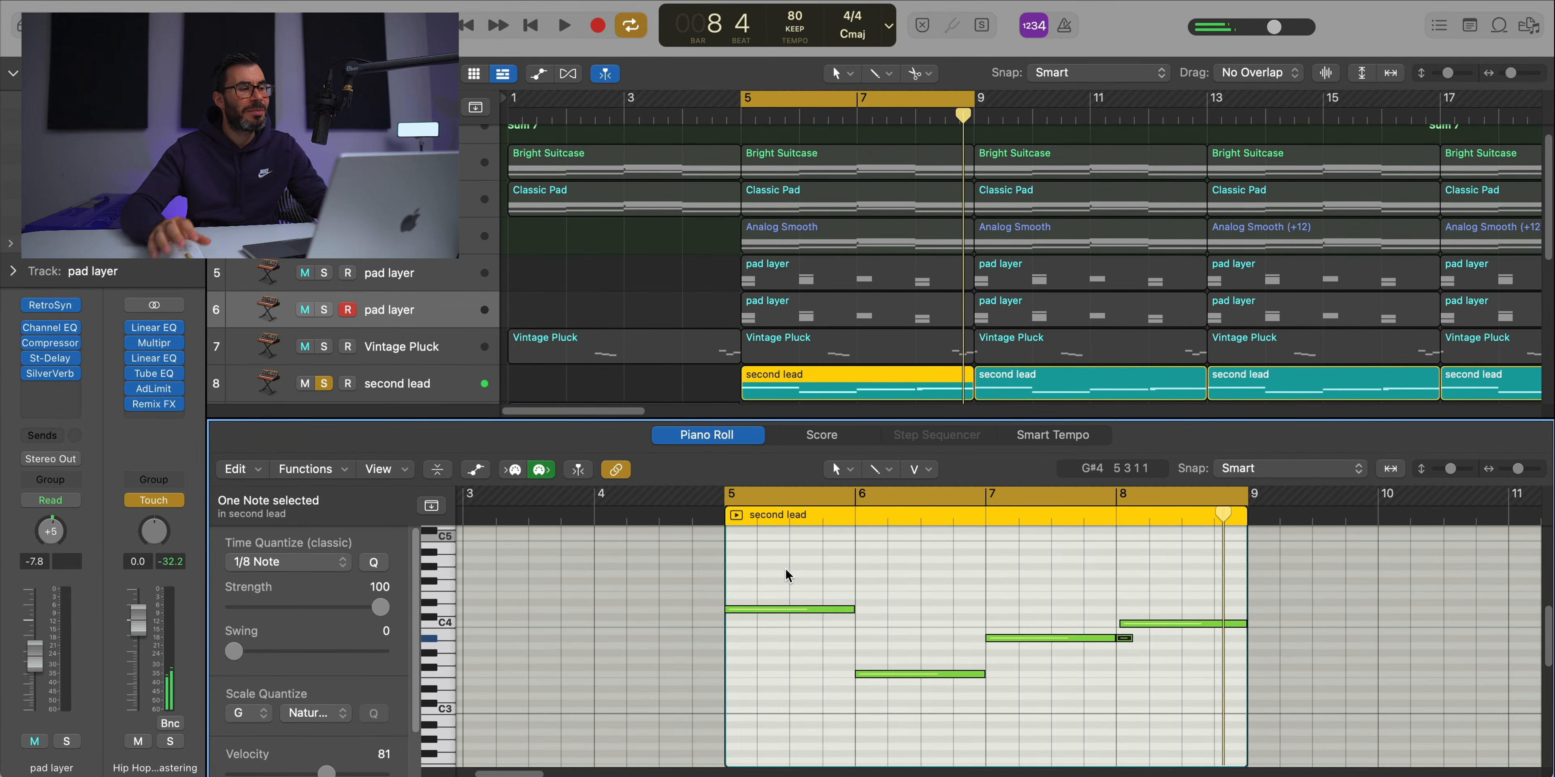
- Open the Retro Synth on the second lead track, inspect its settings, and close the plug-in
left_click(379, 371)
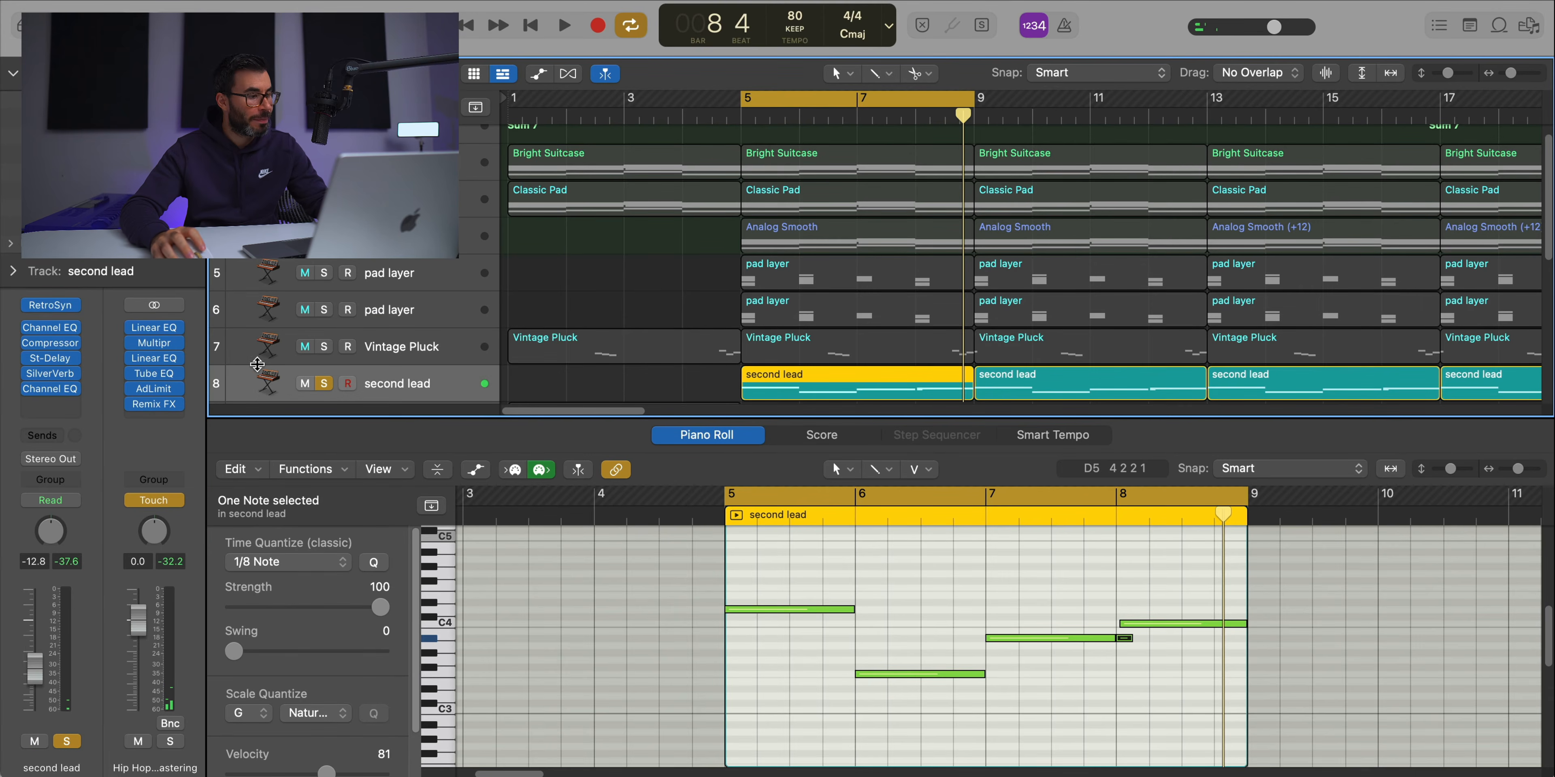
left_click(64, 308)
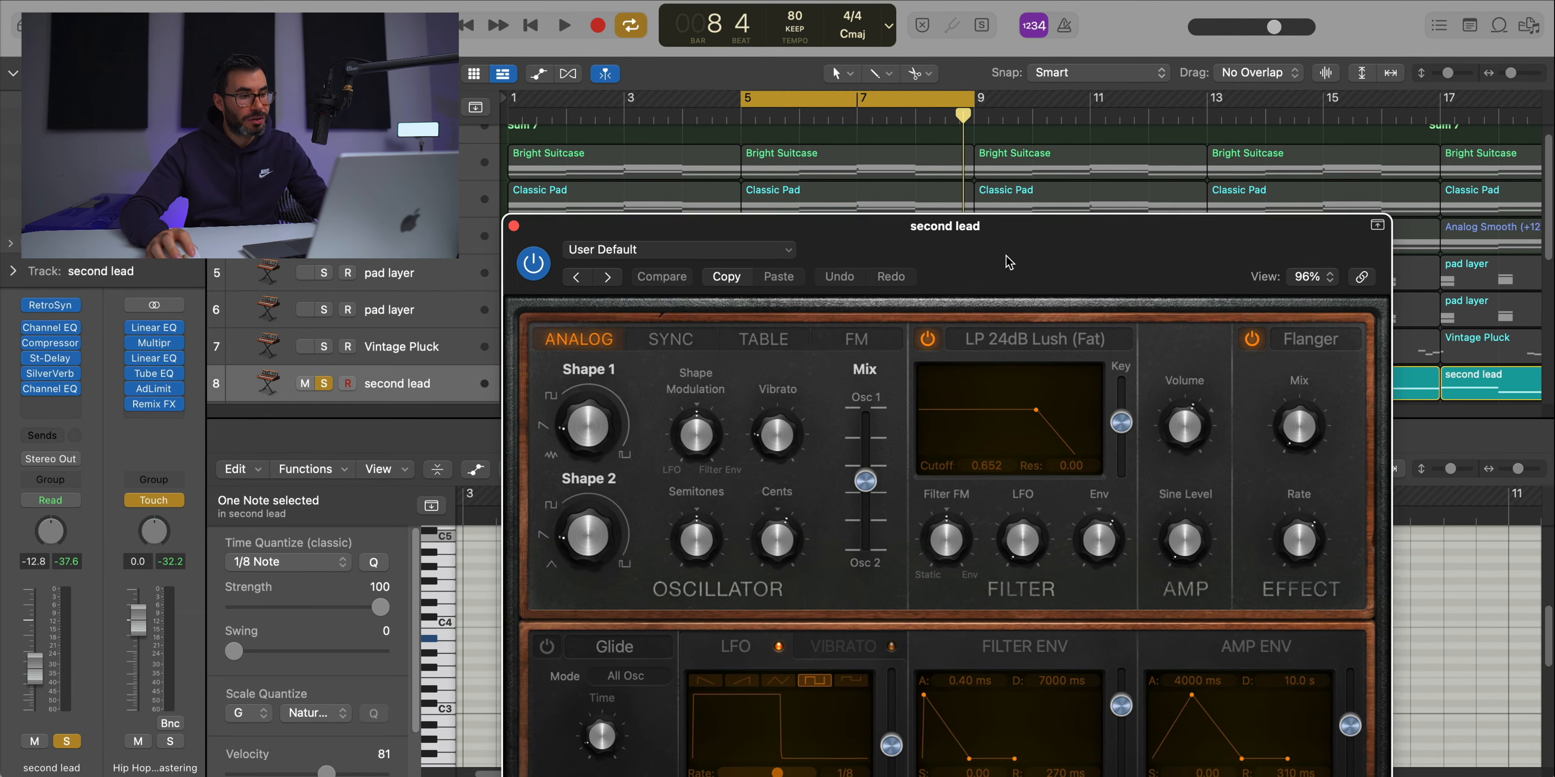
left_click_drag(1005, 256, 838, 110)
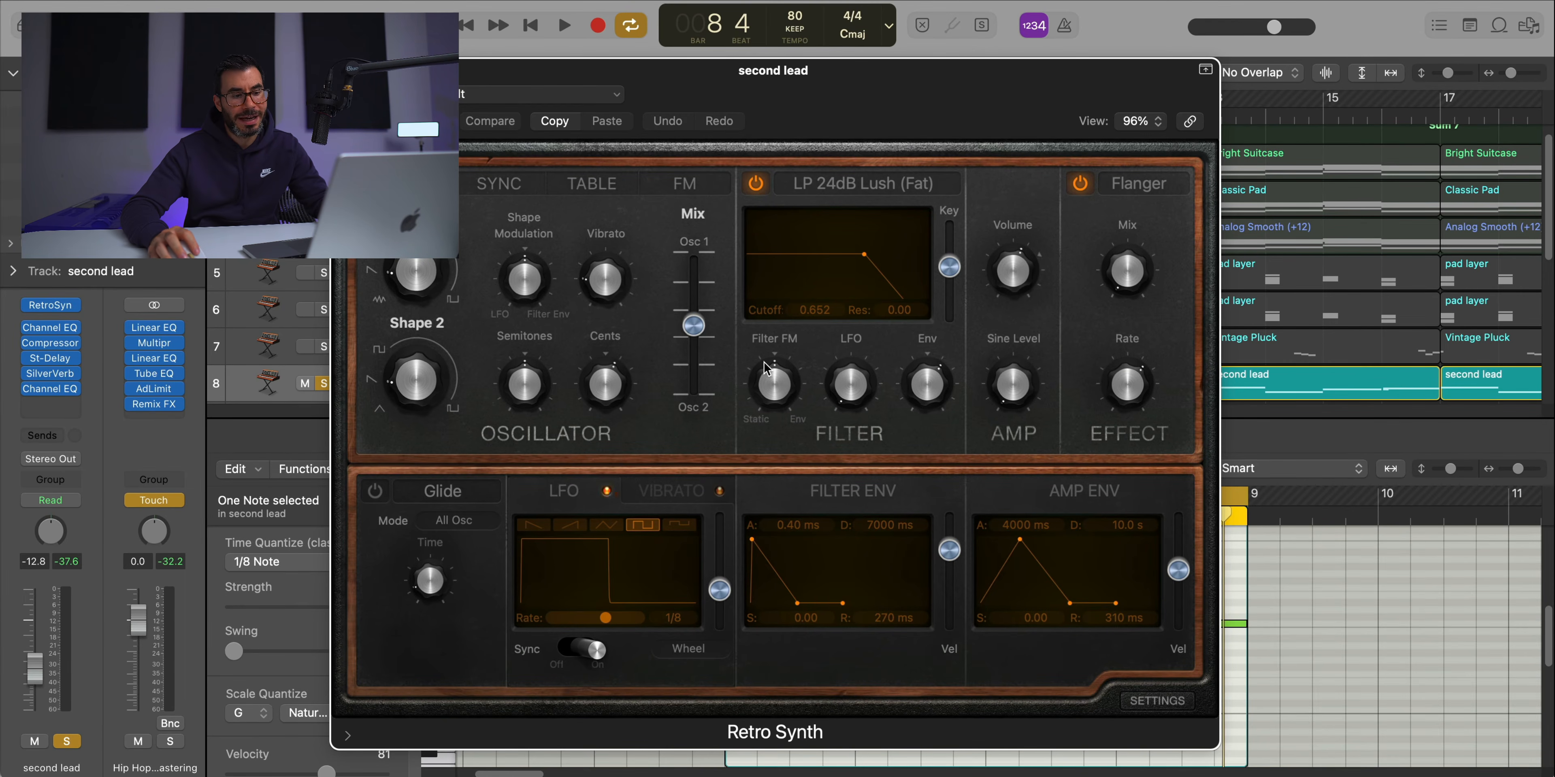
key("super+w")
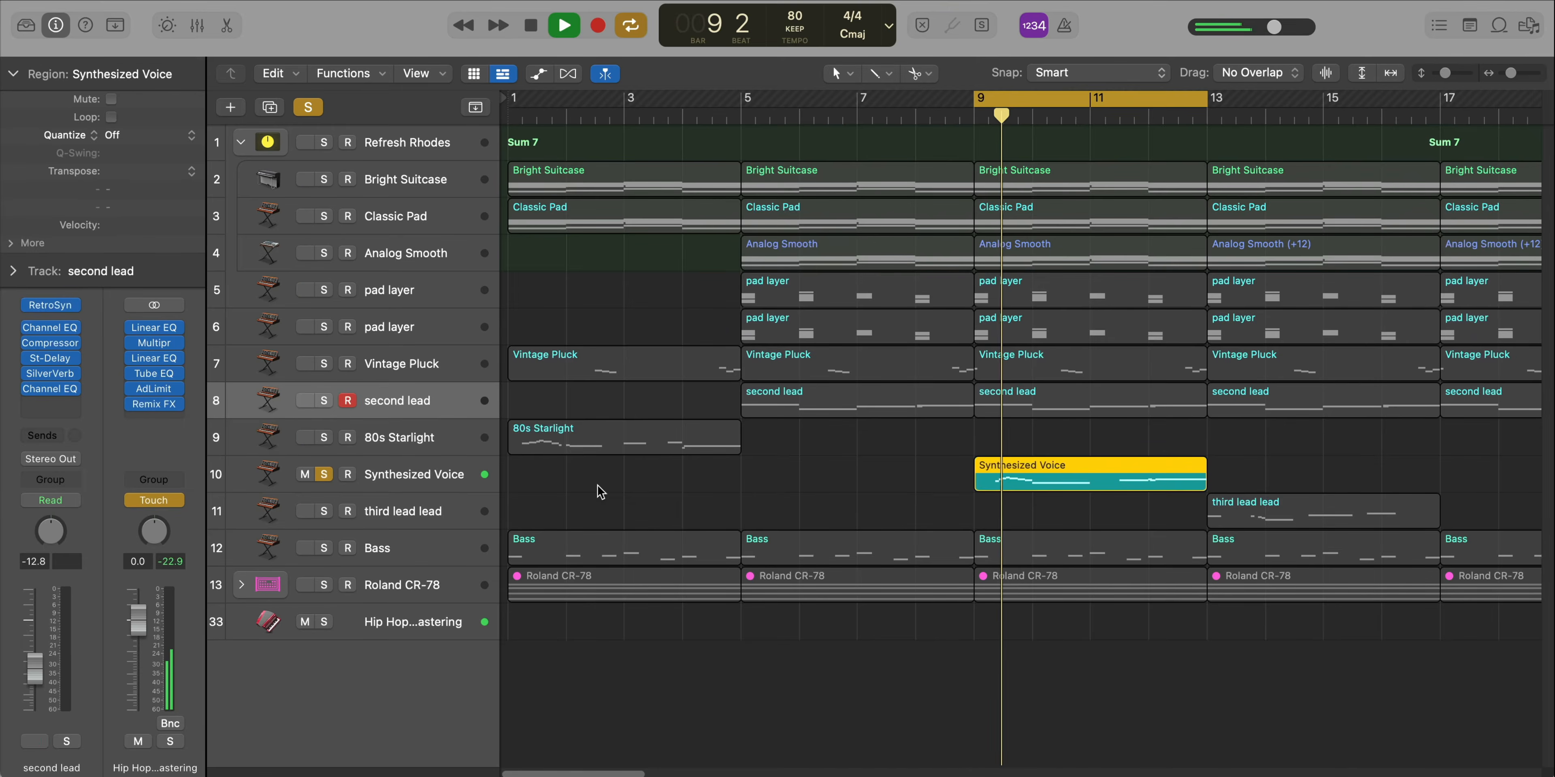
- Examine the soloed Synthesized Voice region's melody enlarged in the Piano Roll while it plays
key("e")
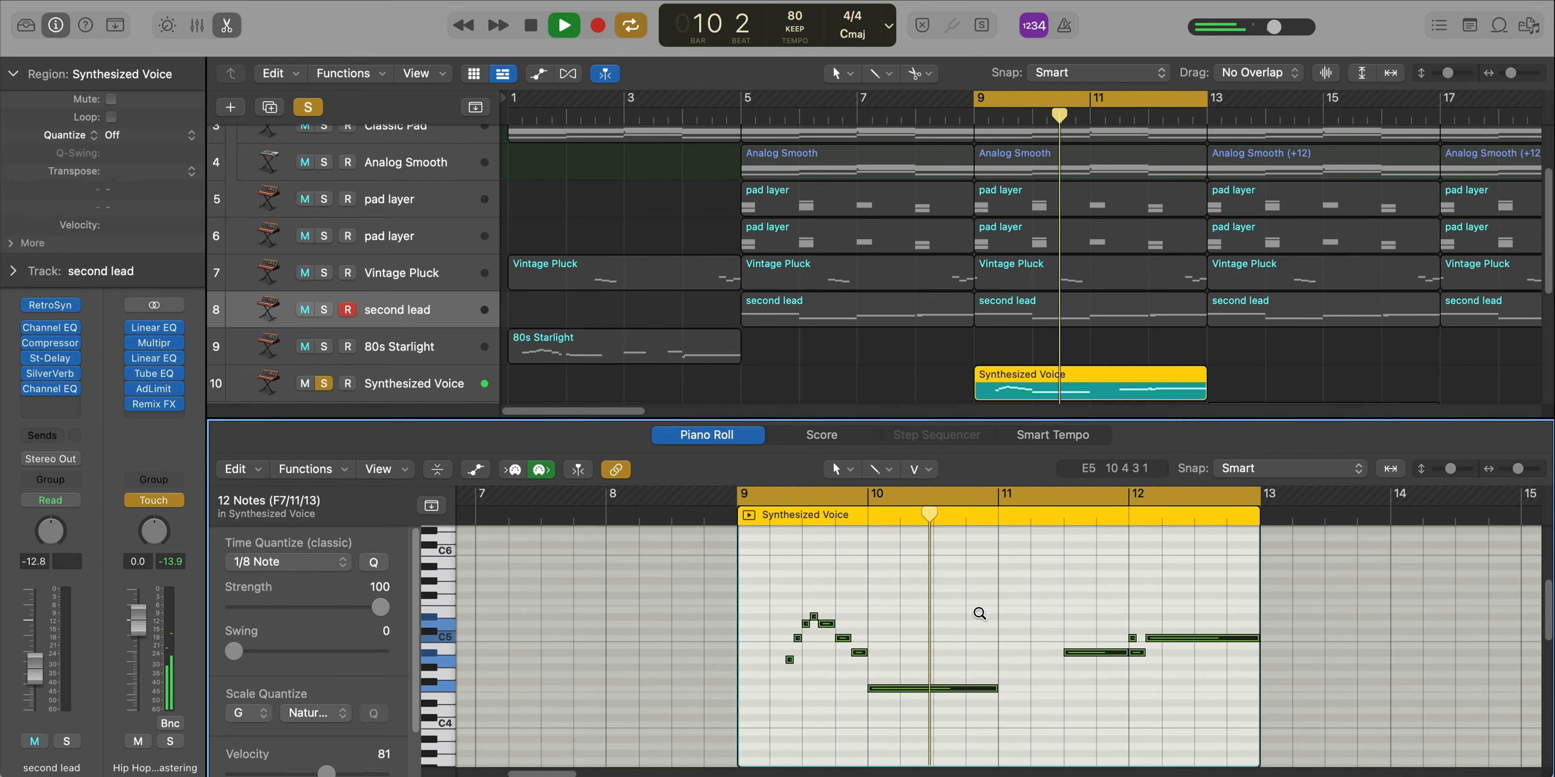
scroll(979, 612, "up", 1)
scroll(978, 613, "up", 3)
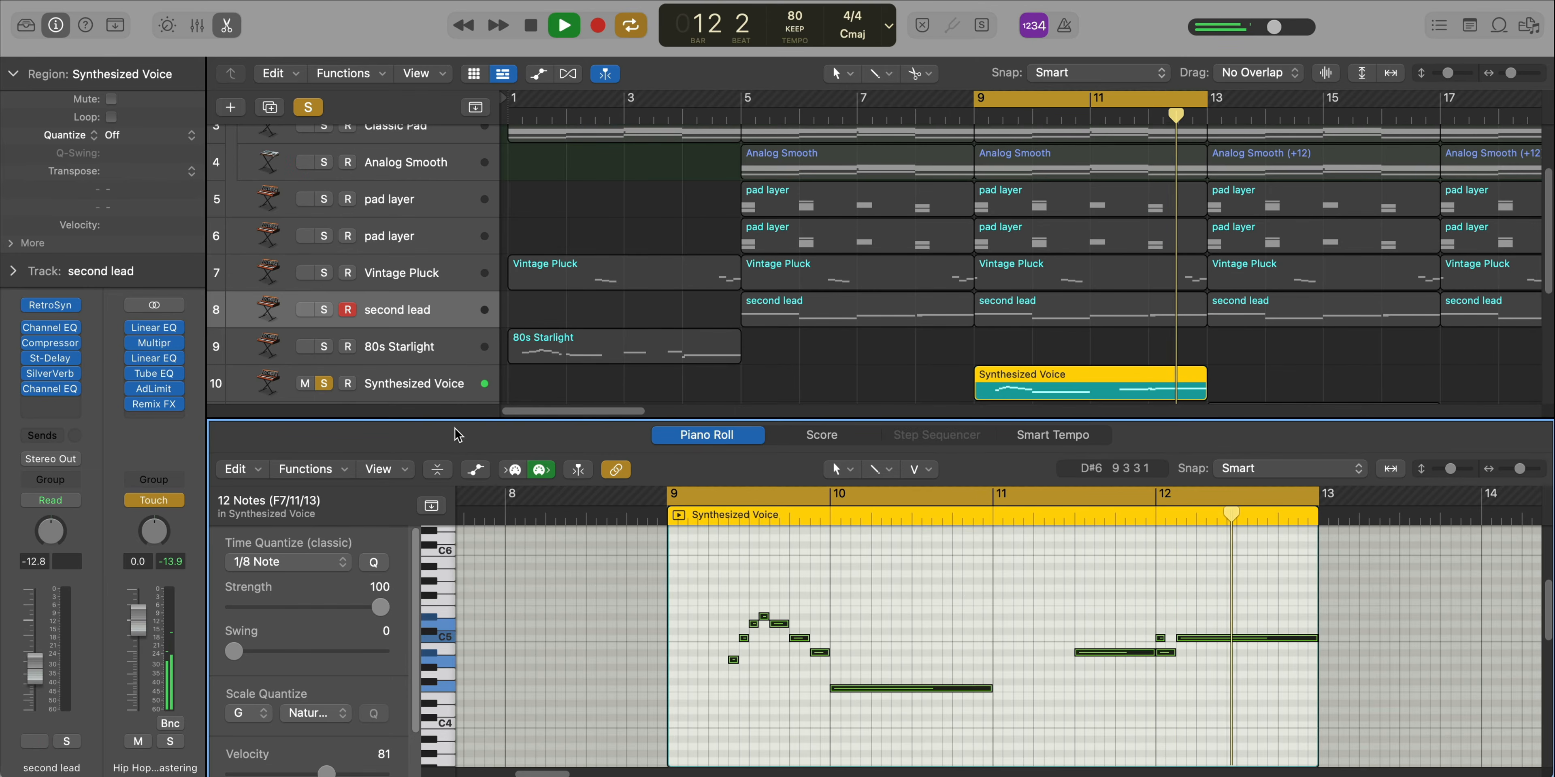
- Inspect the Synthesized Voice track's Retro Synth, its 01 Synth Leads presets and its Space Designer reverb, closing the plug-in windows
left_click(433, 348)
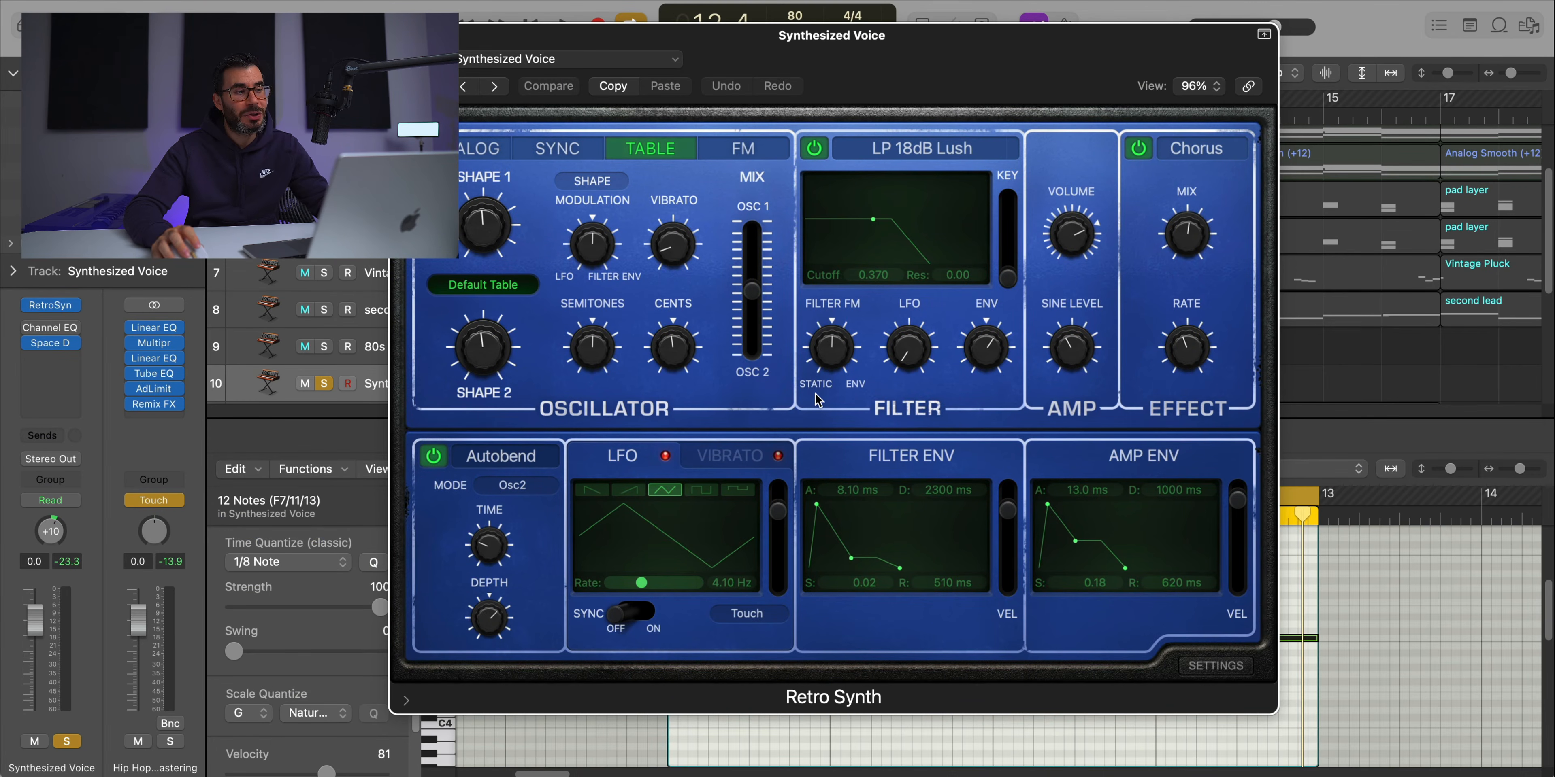
left_click(490, 63)
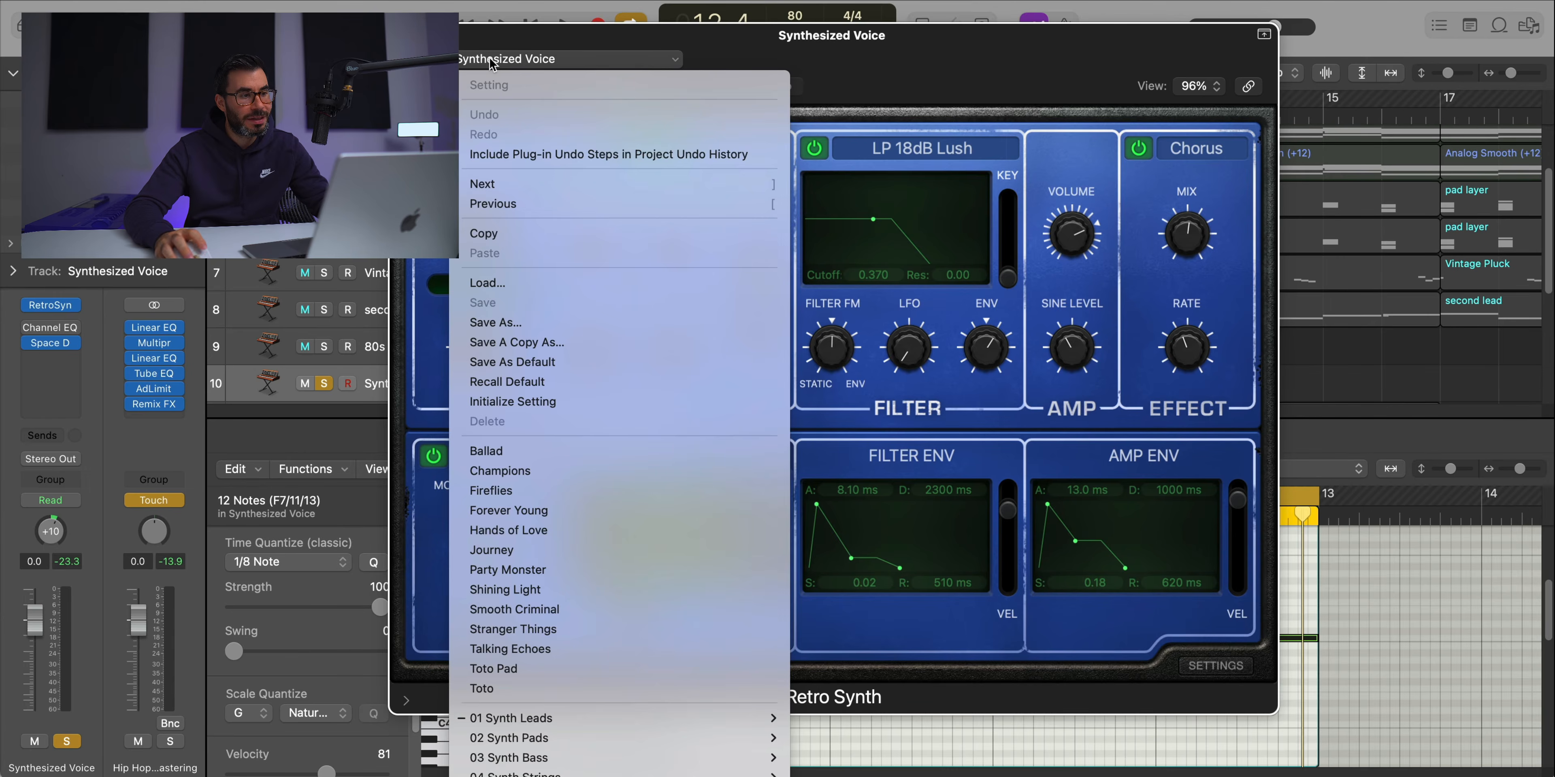
mouse_move(628, 715)
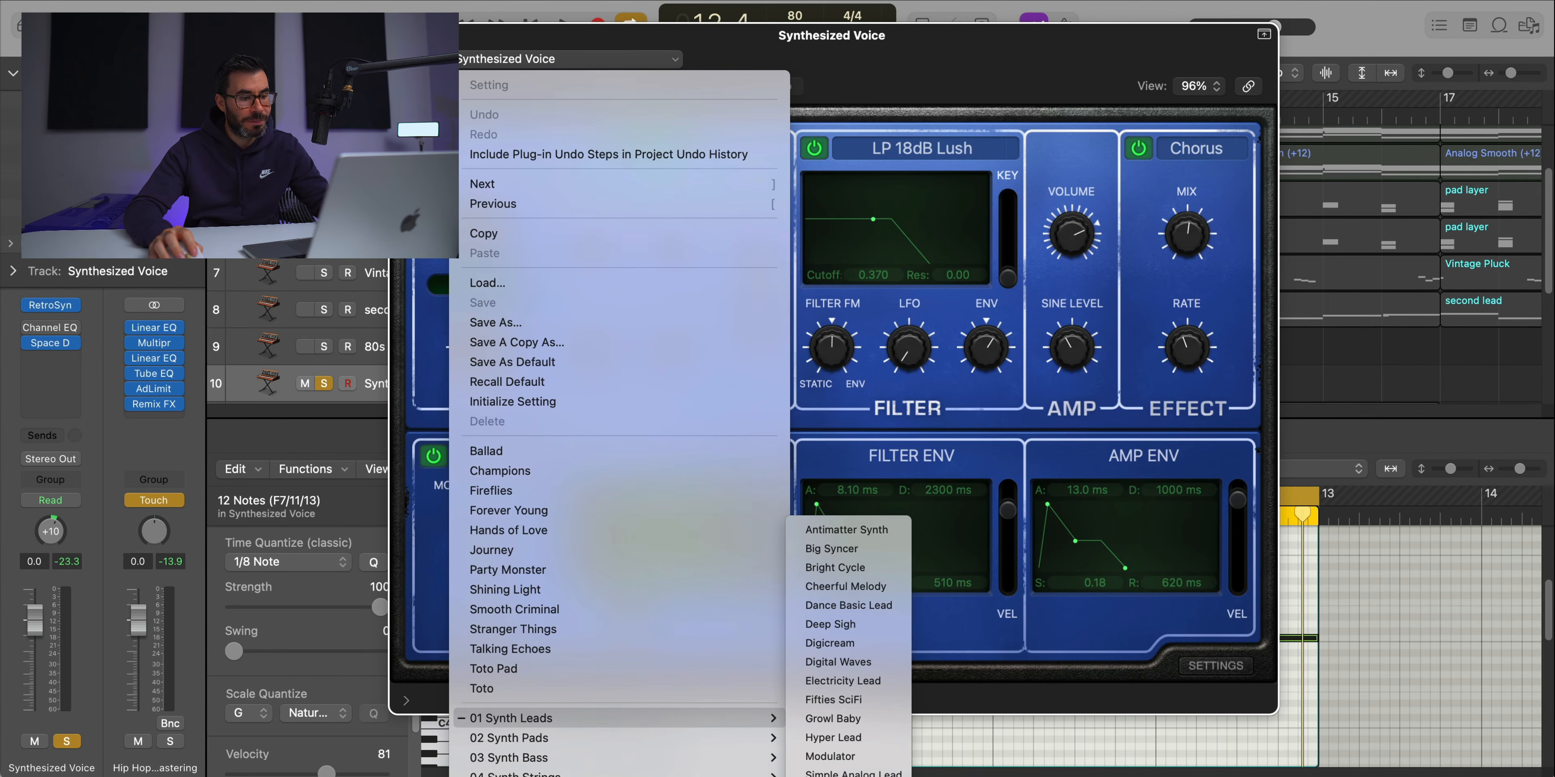
left_click(879, 74)
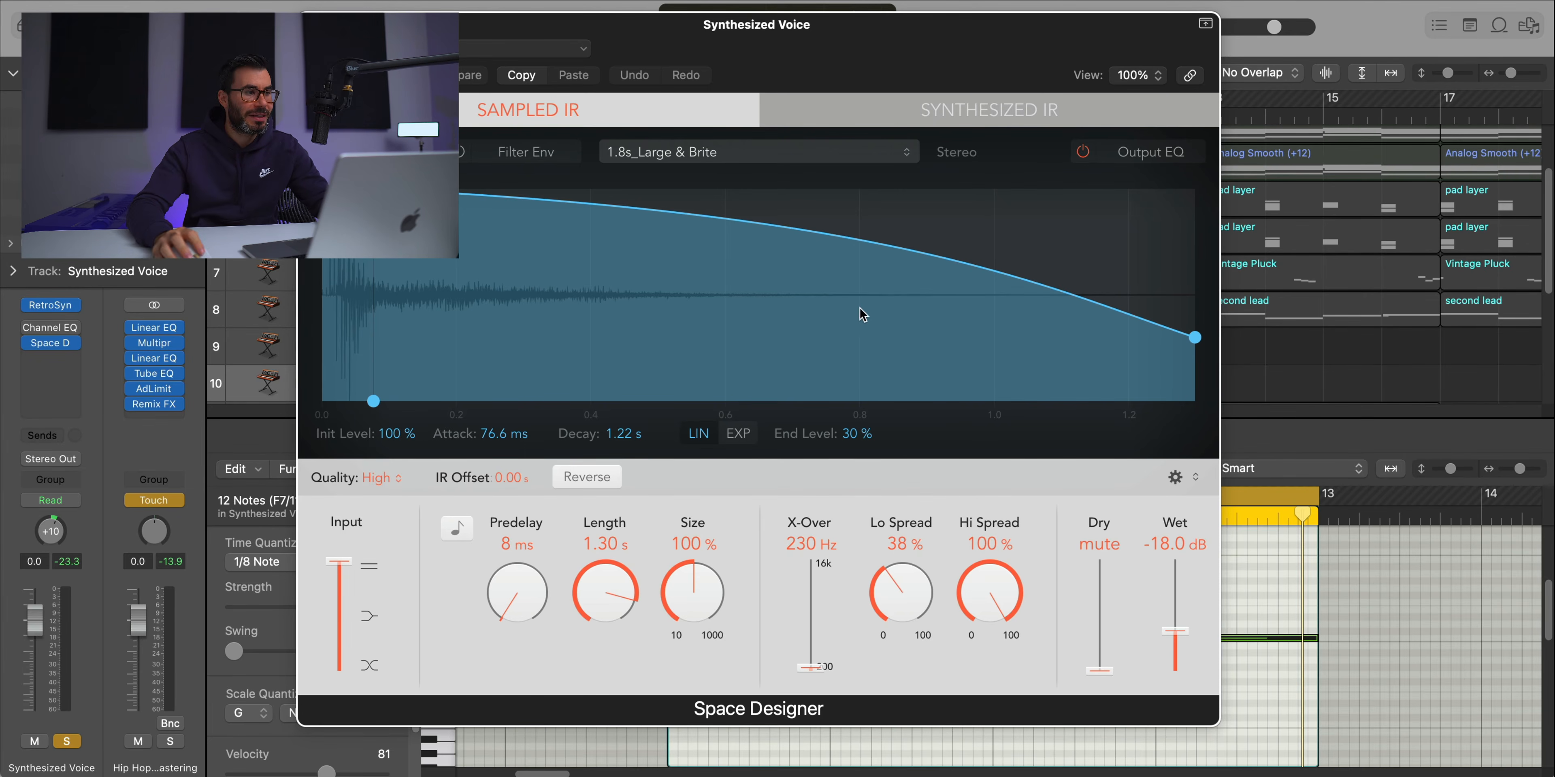
key("super+w")
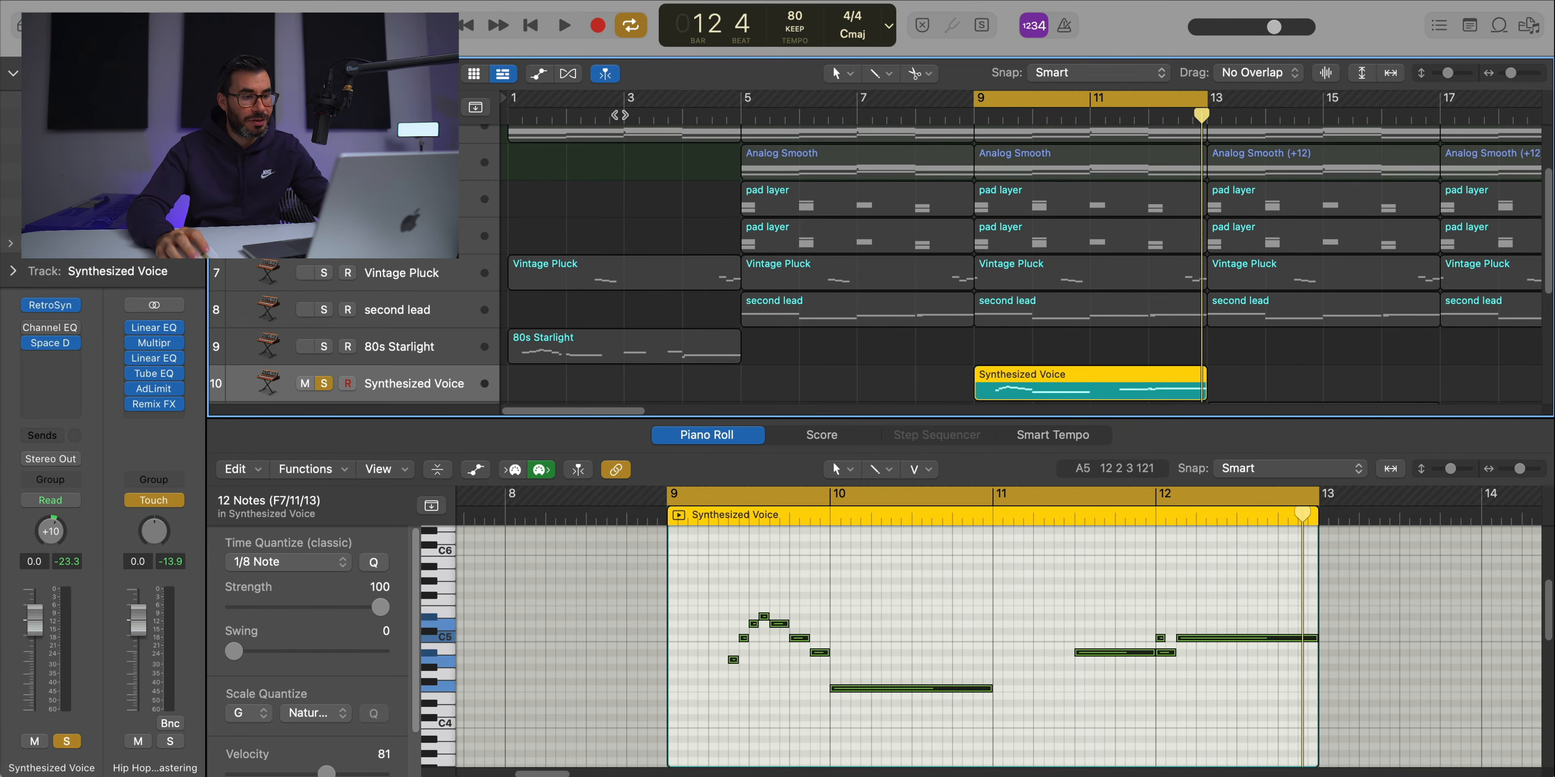
- Move the cycle range to bars 13–17, solo third lead lead, and play its region with the notes shown
key("e")
scroll(943, 509, "down", 4)
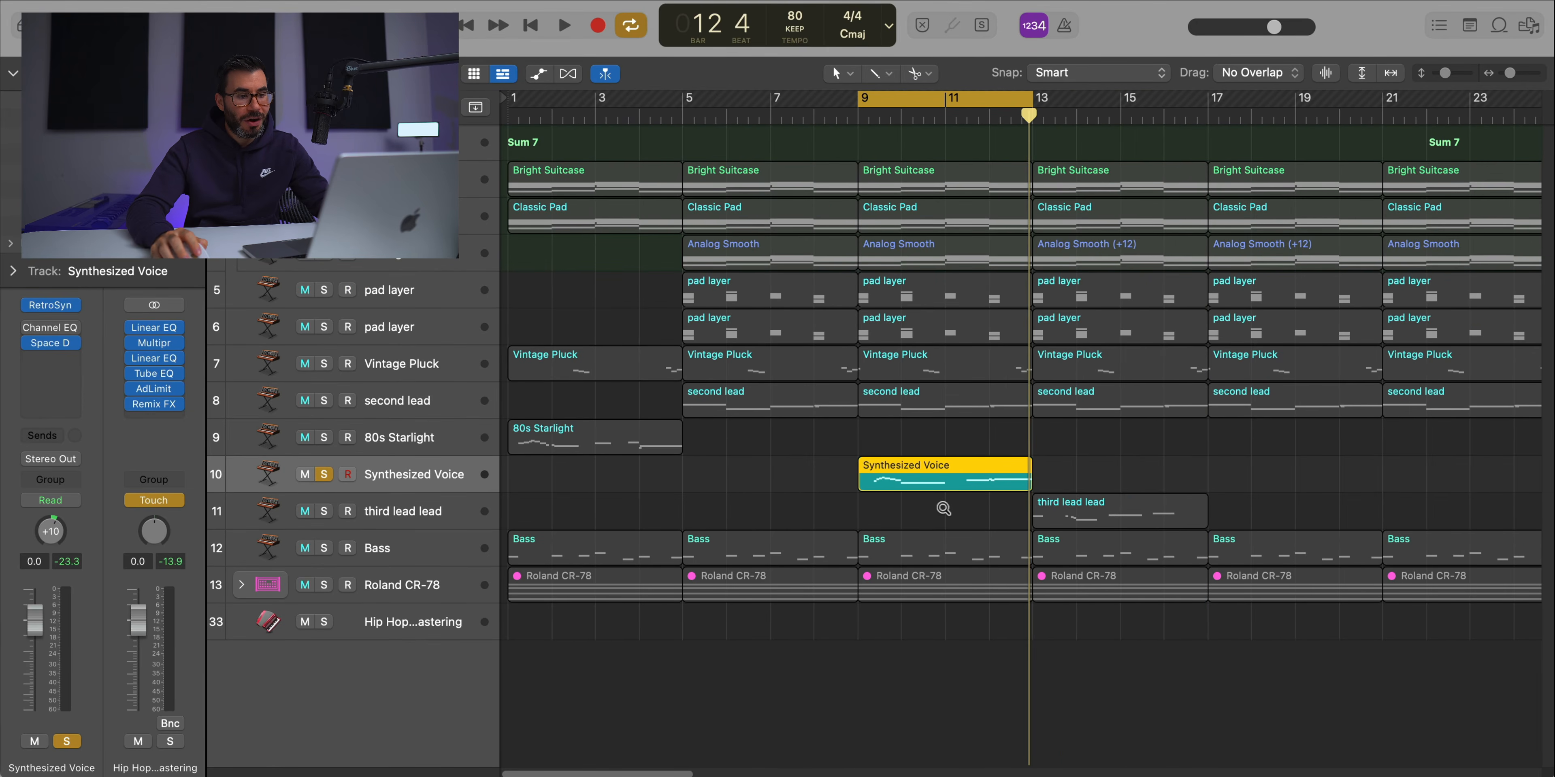
left_click_drag(930, 110, 1118, 108)
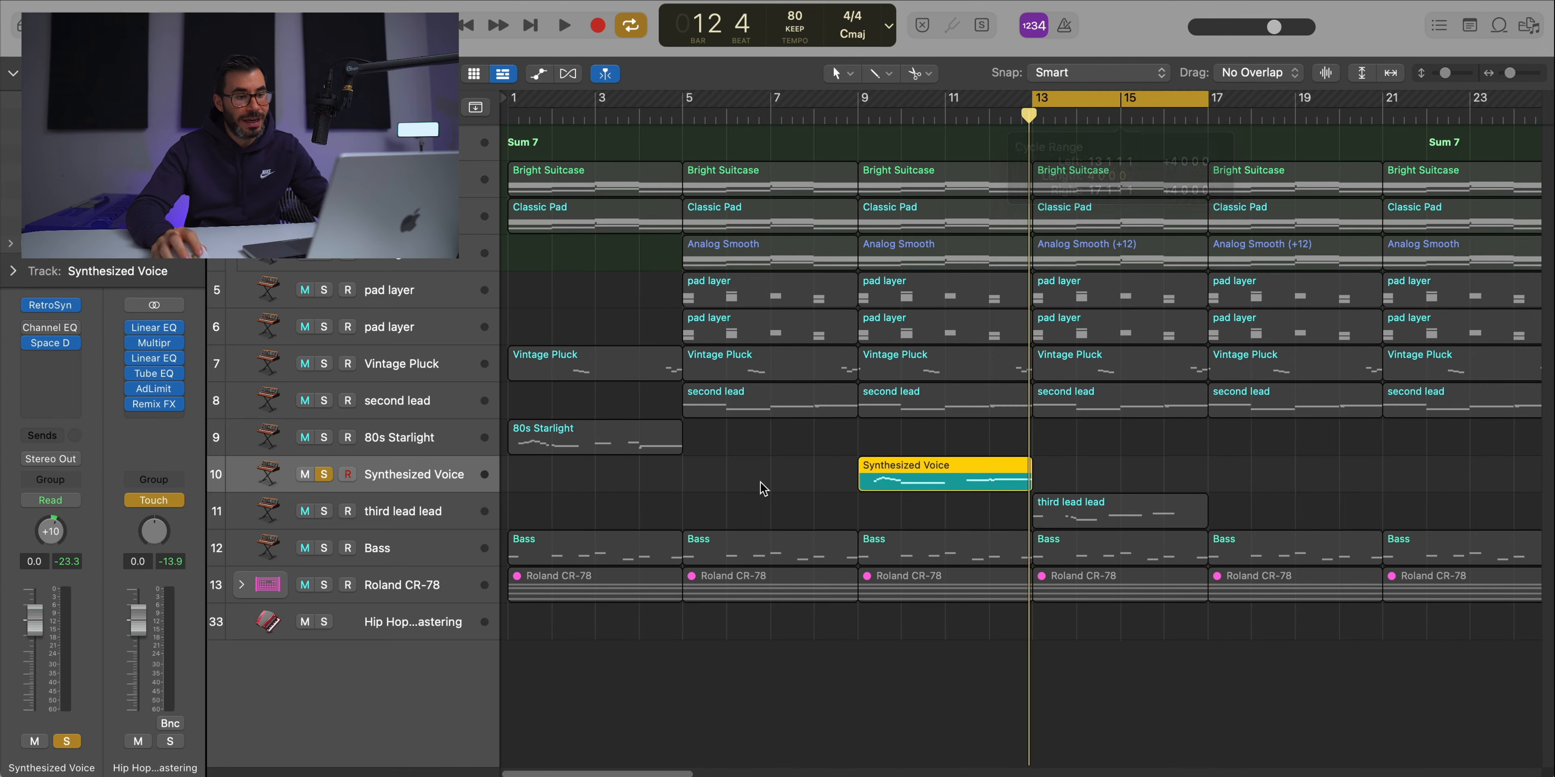
left_click(324, 512)
double_click(1064, 513)
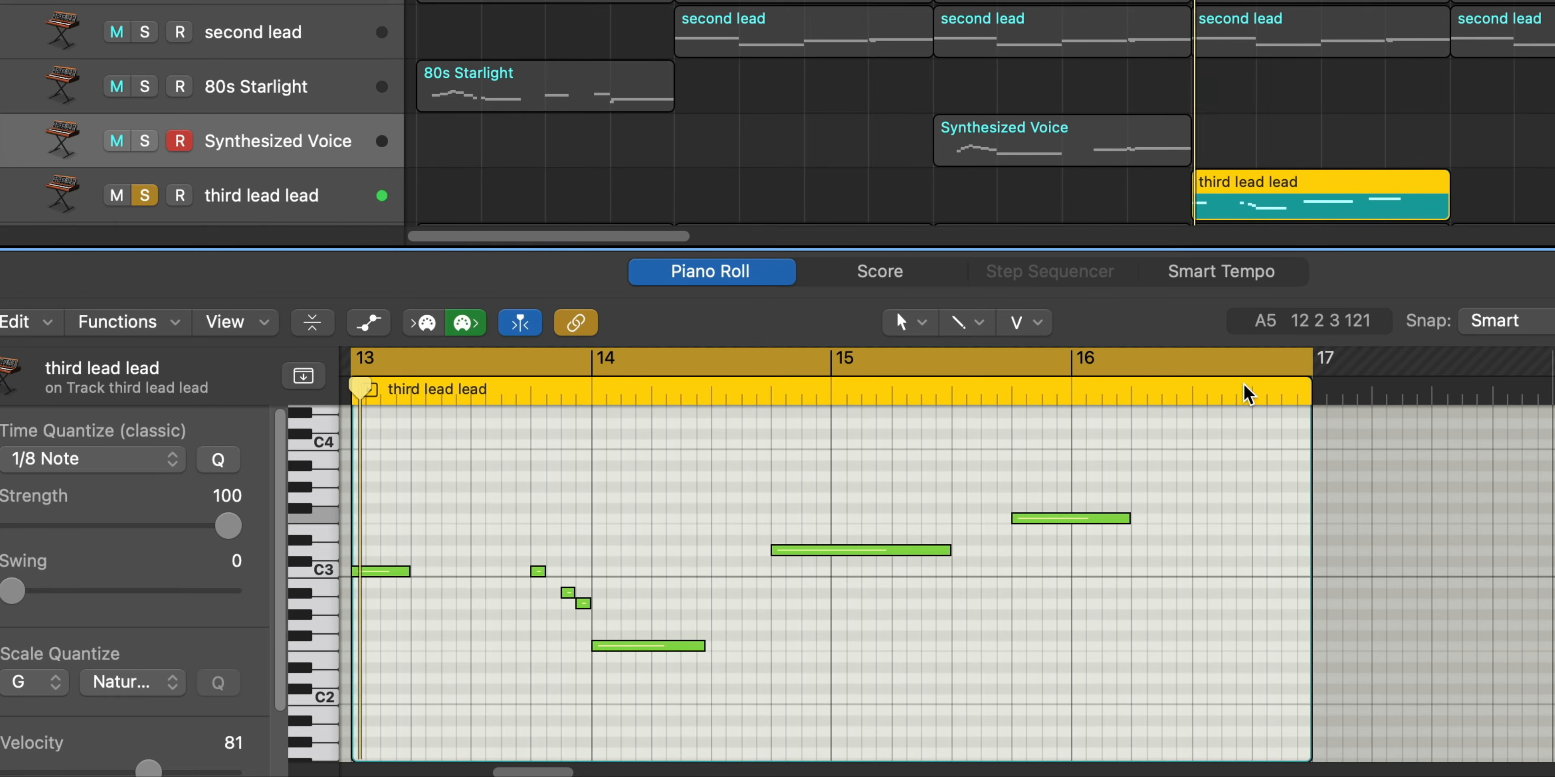
key("space")
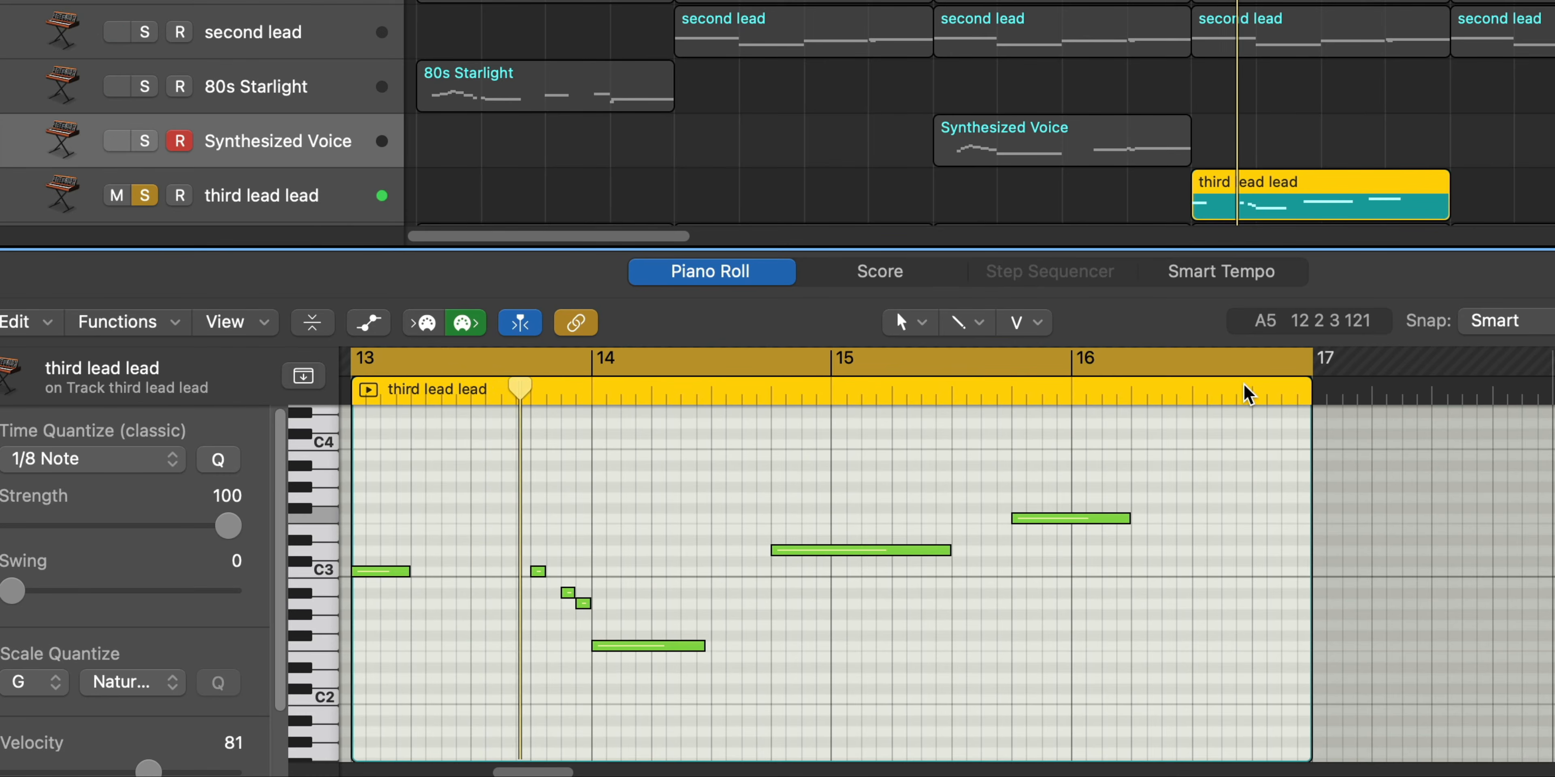
- Inspect the Retro Synth patch and the SilverVerb settings on the third lead lead track, closing each plug-in window
left_click(308, 198)
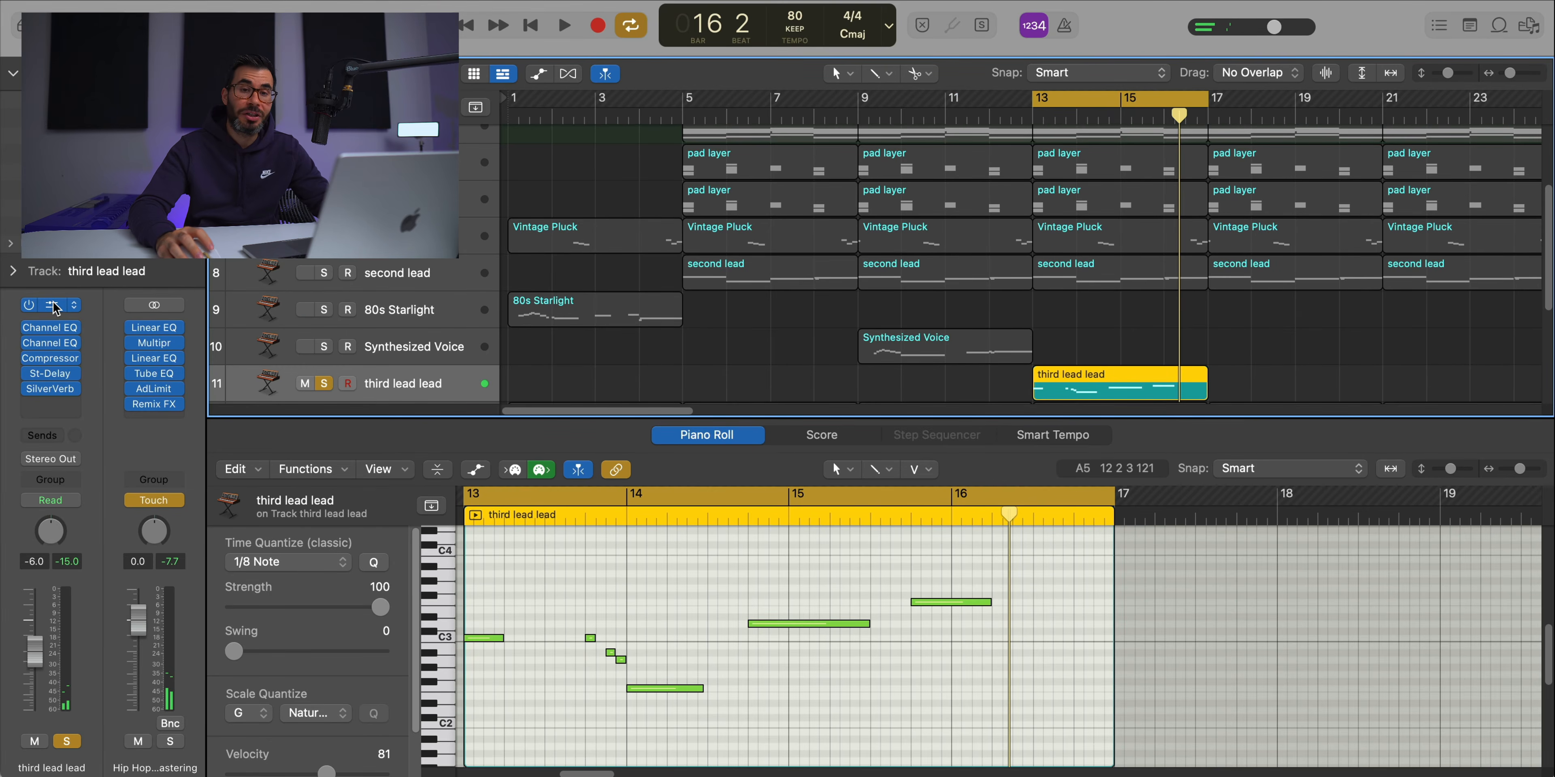
left_click(53, 305)
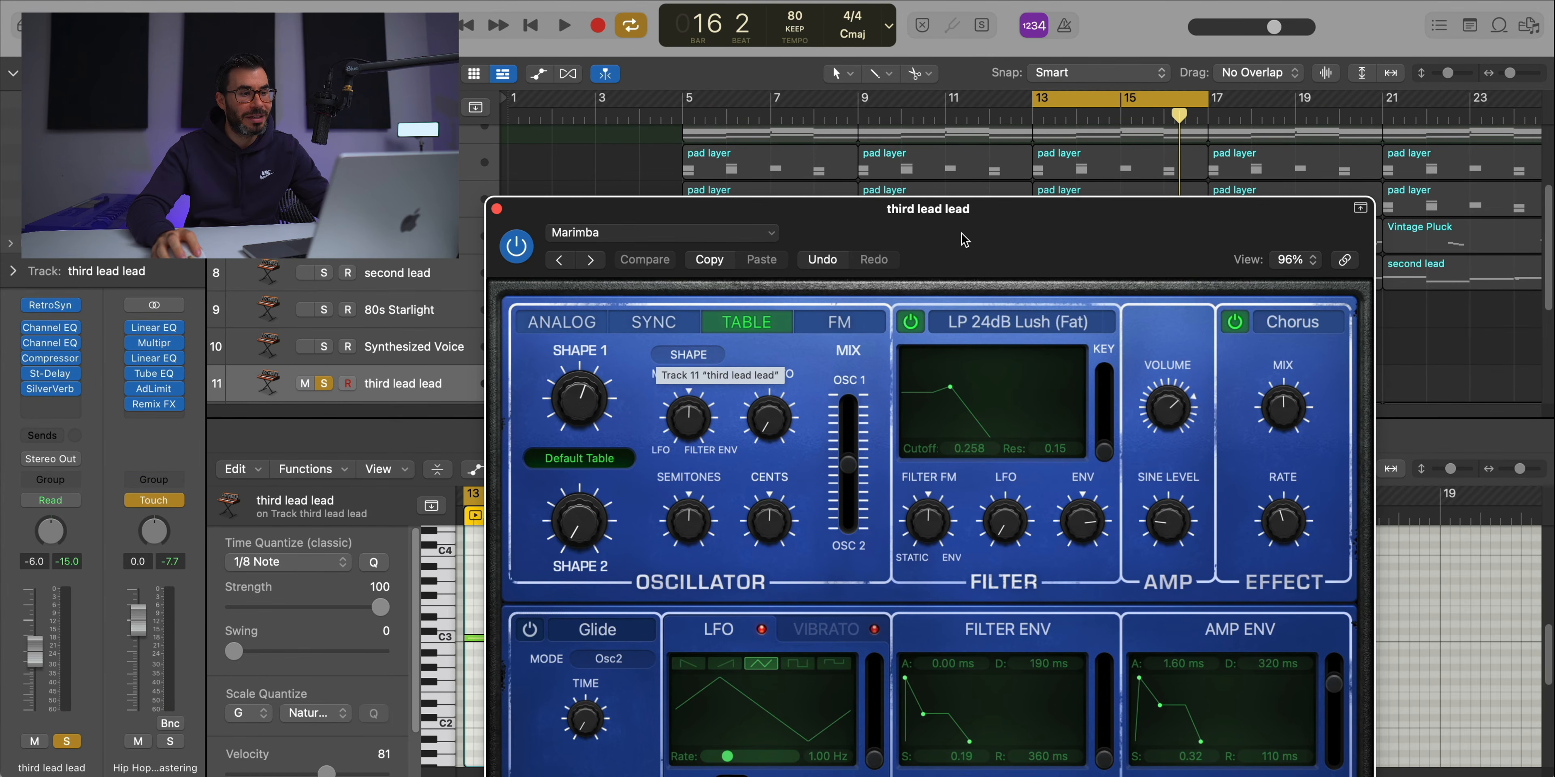
left_click_drag(965, 240, 874, 98)
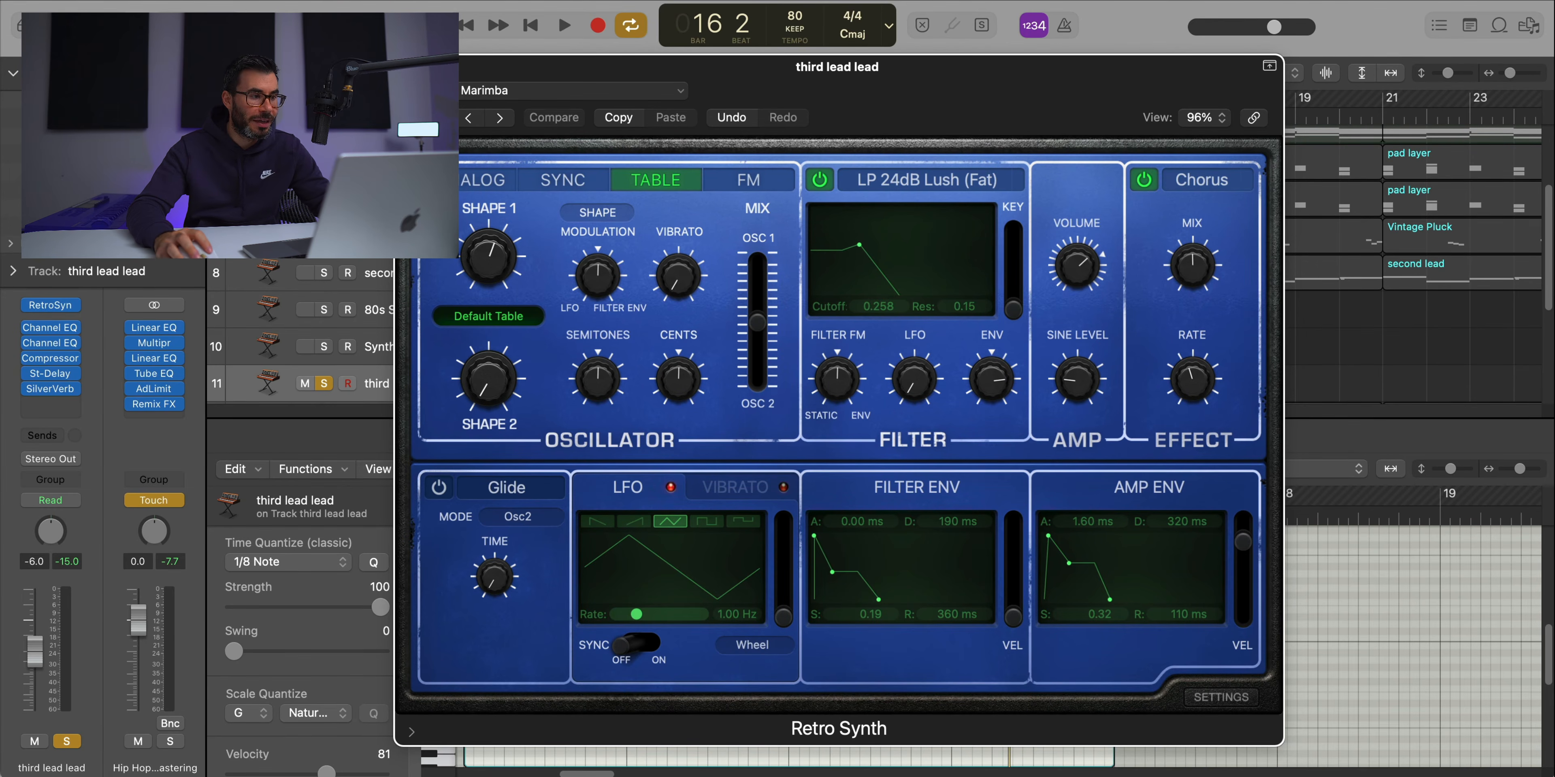
key("super+w")
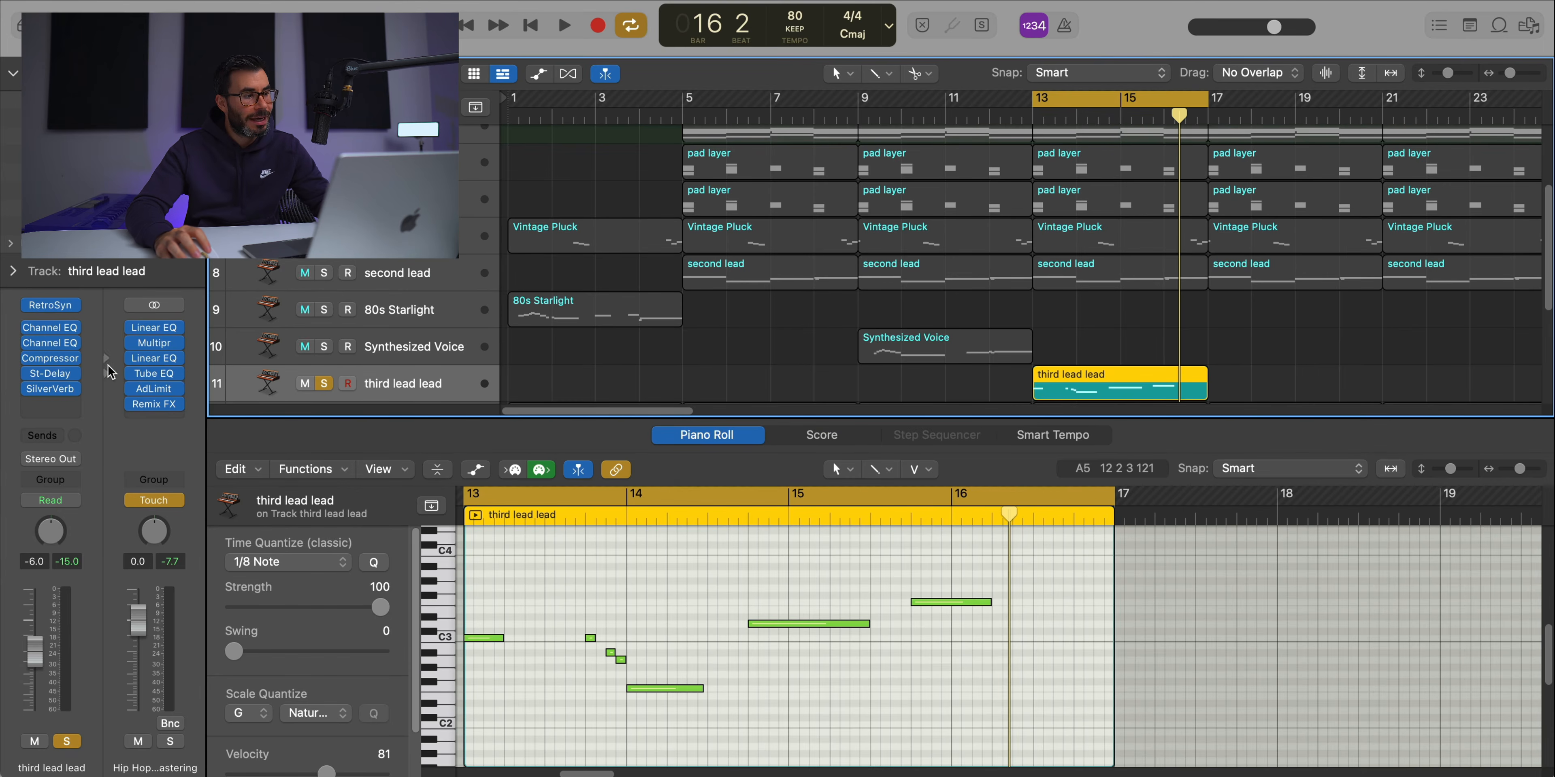
left_click(67, 395)
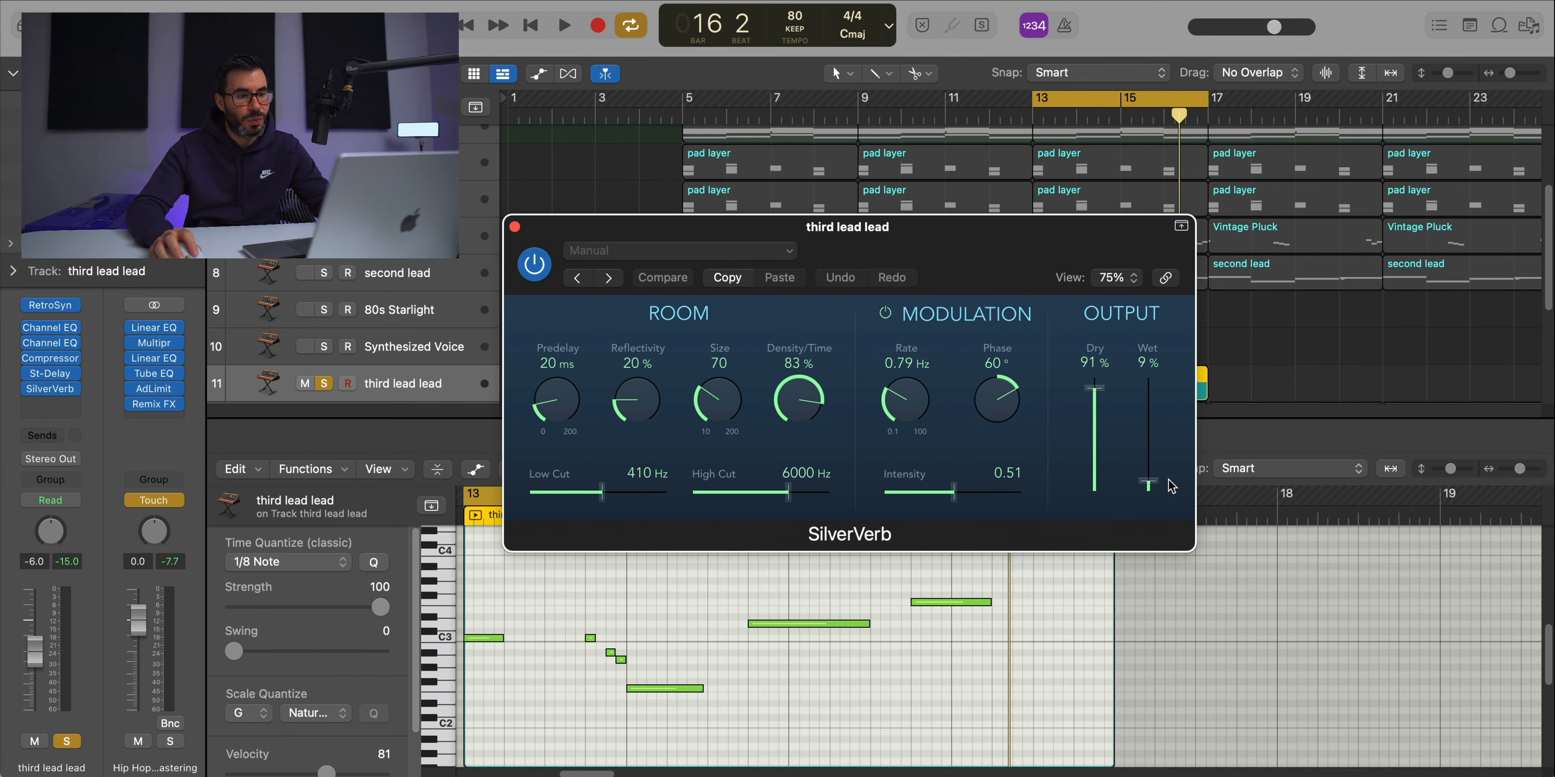
left_click(514, 228)
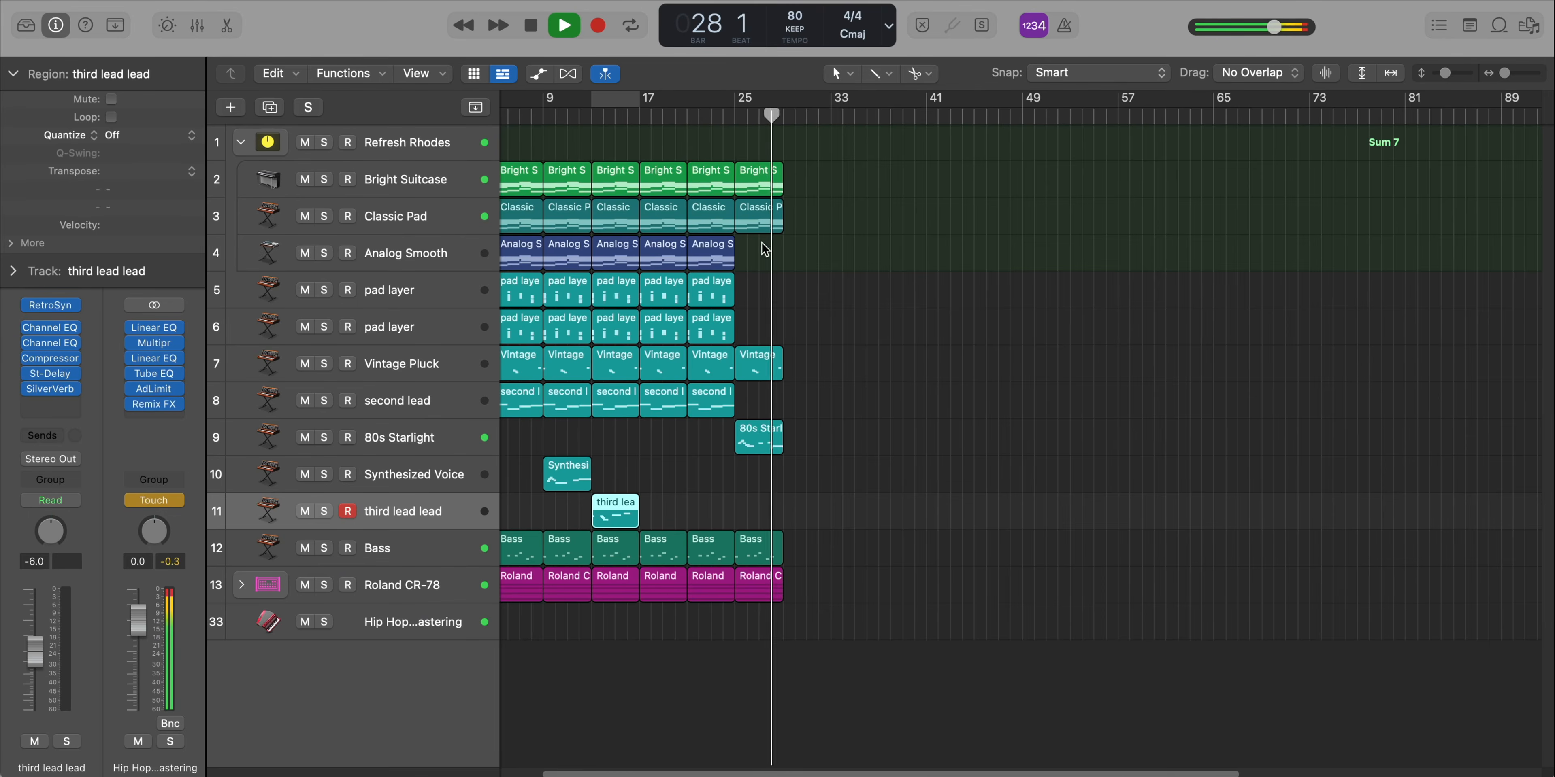
- Examine the arrangement's ending up close as the full mix plays to bar 29, and stop playback
scroll(765, 253, "up", 5)
scroll(766, 254, "up", 3)
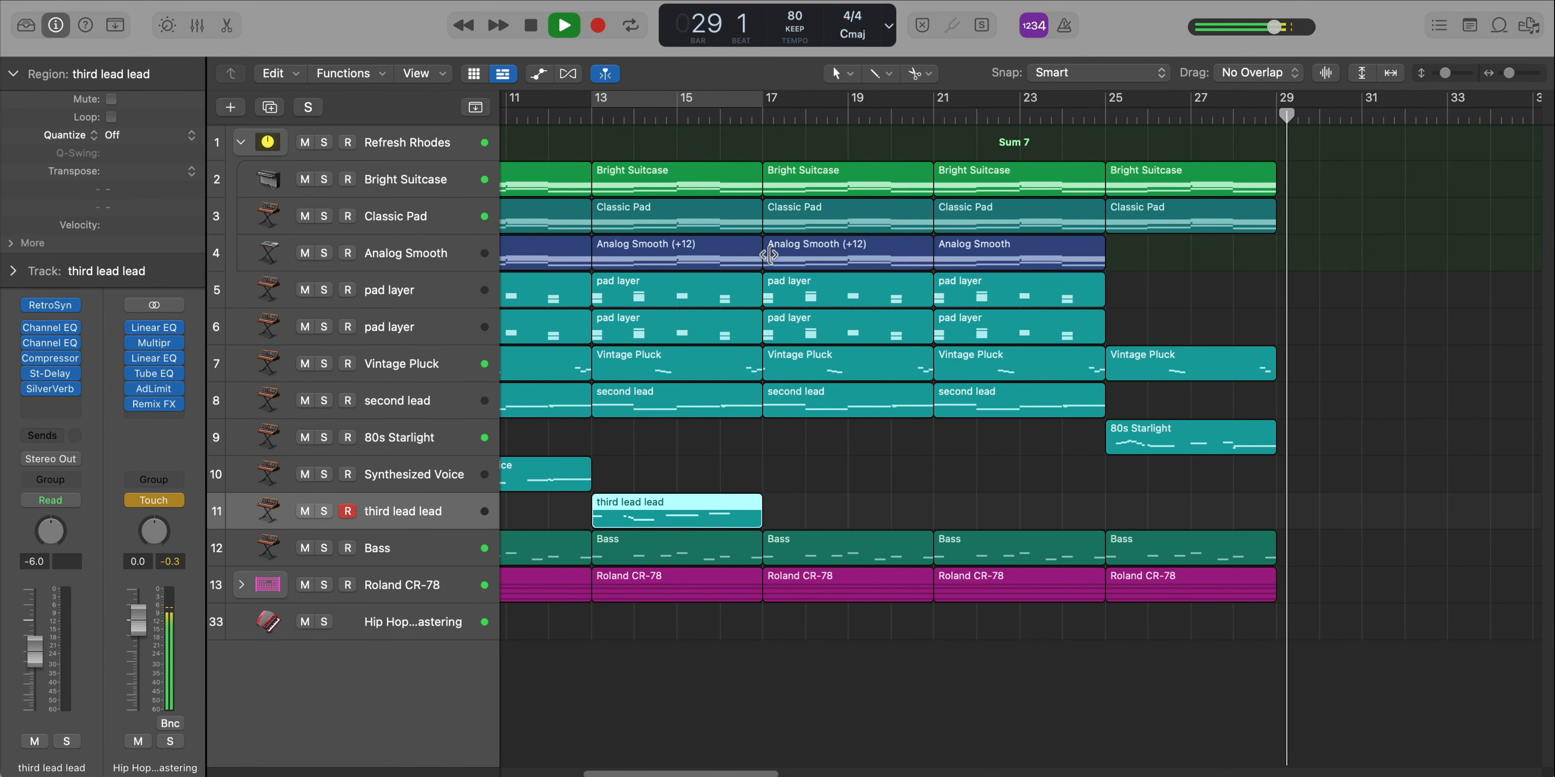
key("space")
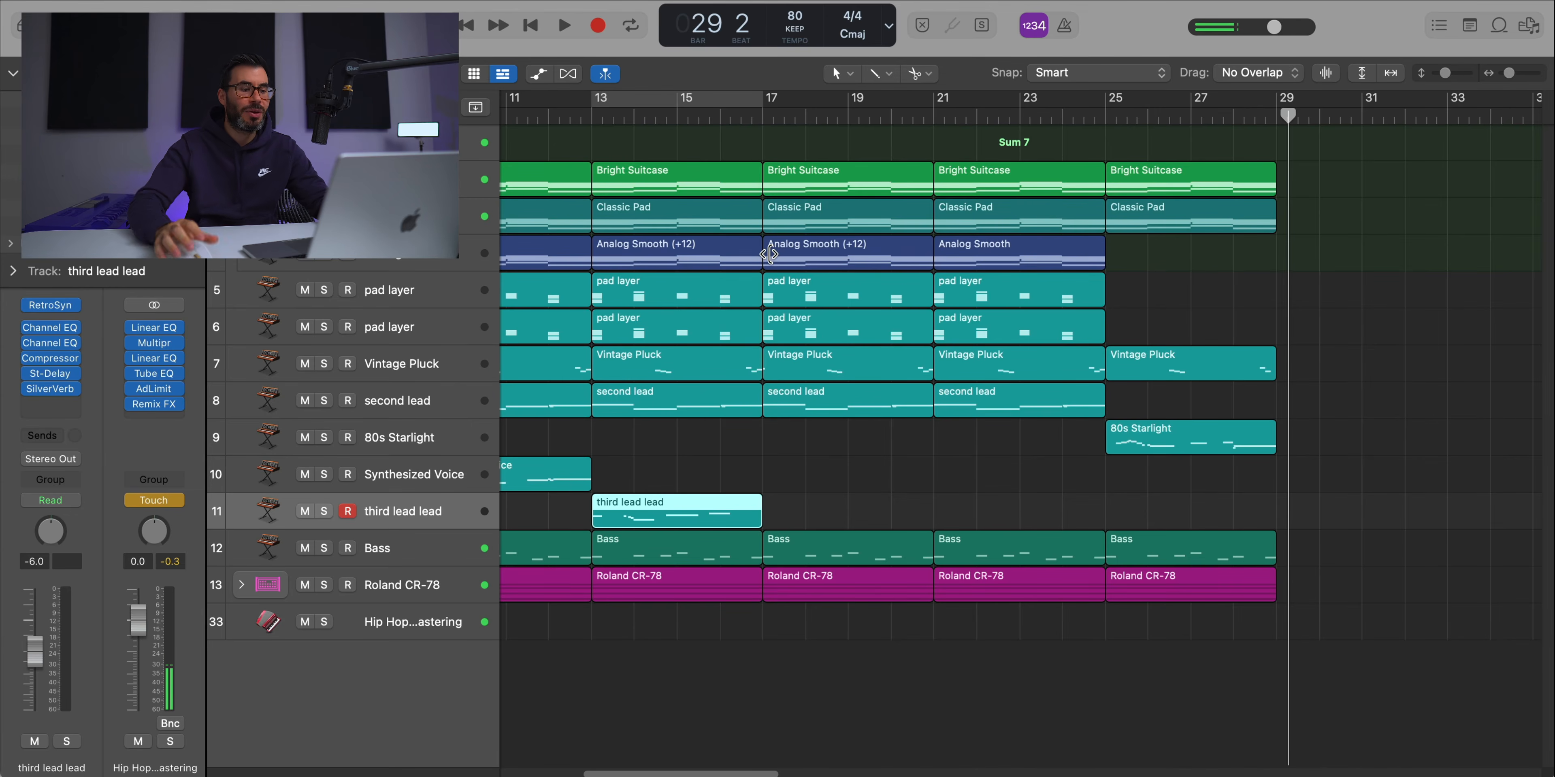
- Open Remix FX on the Hip Hop Warm Mastering track and place its window clear of the song's ending
left_click(431, 633)
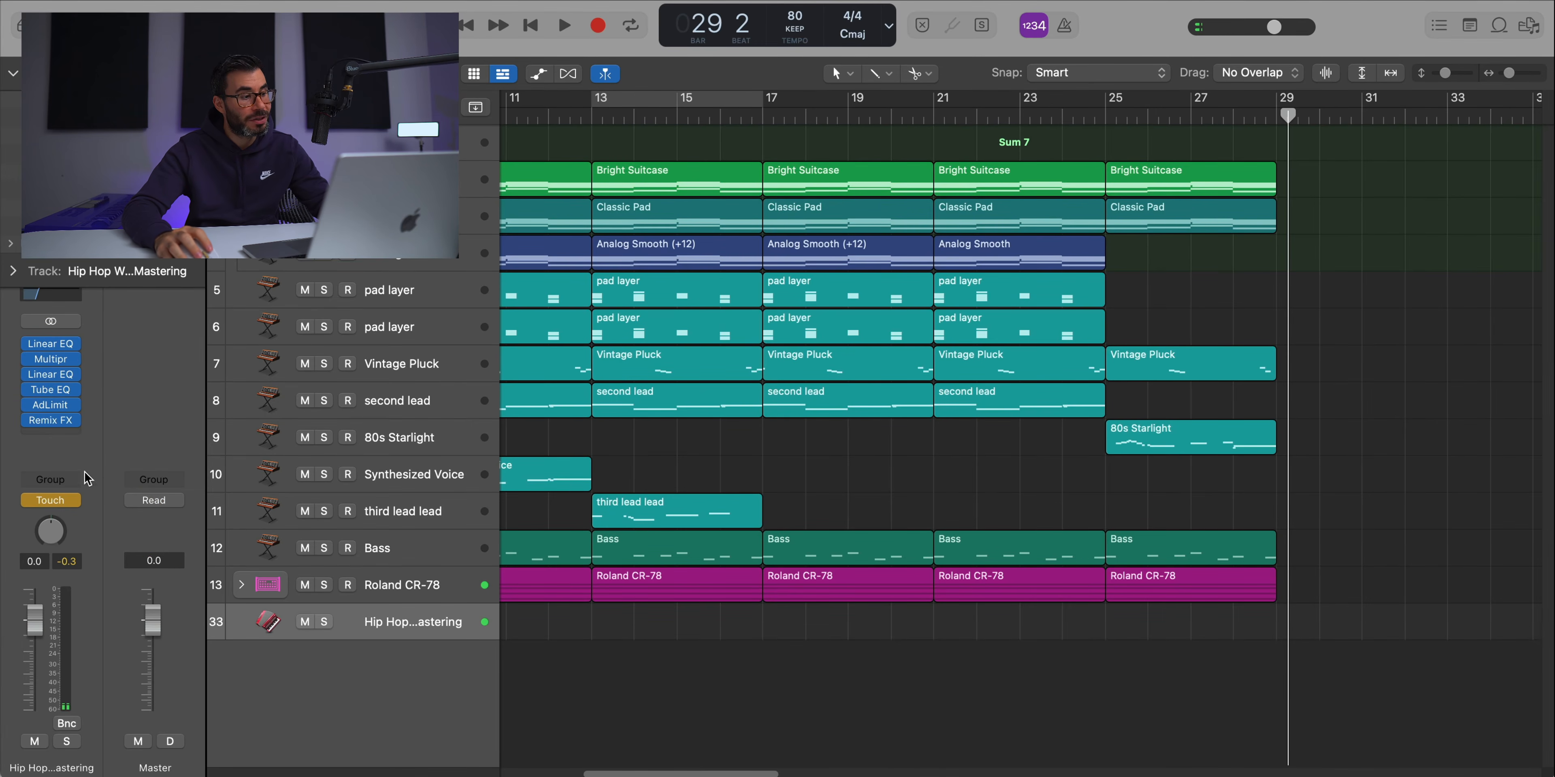
left_click(53, 425)
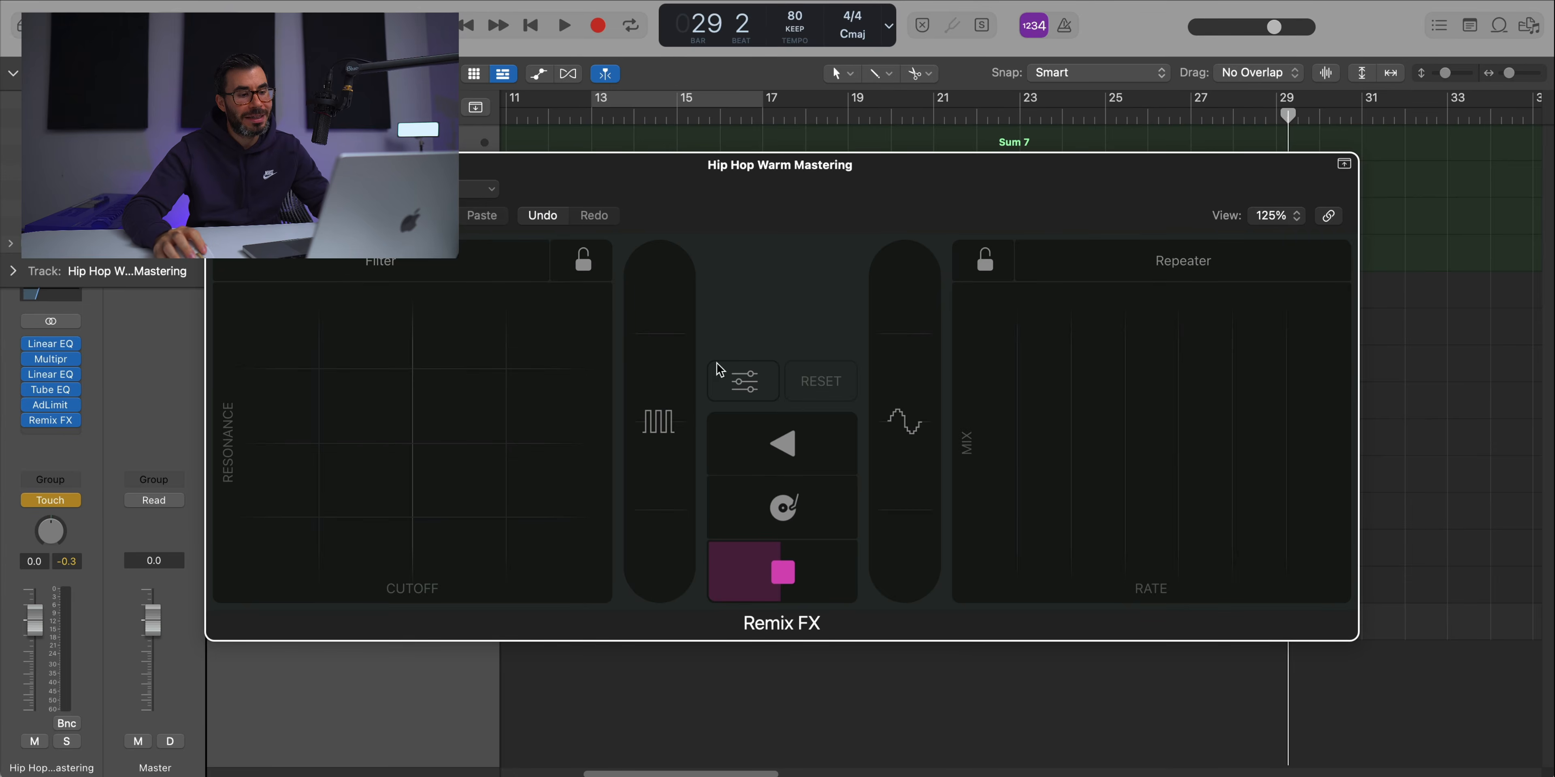
left_click_drag(926, 176, 691, 77)
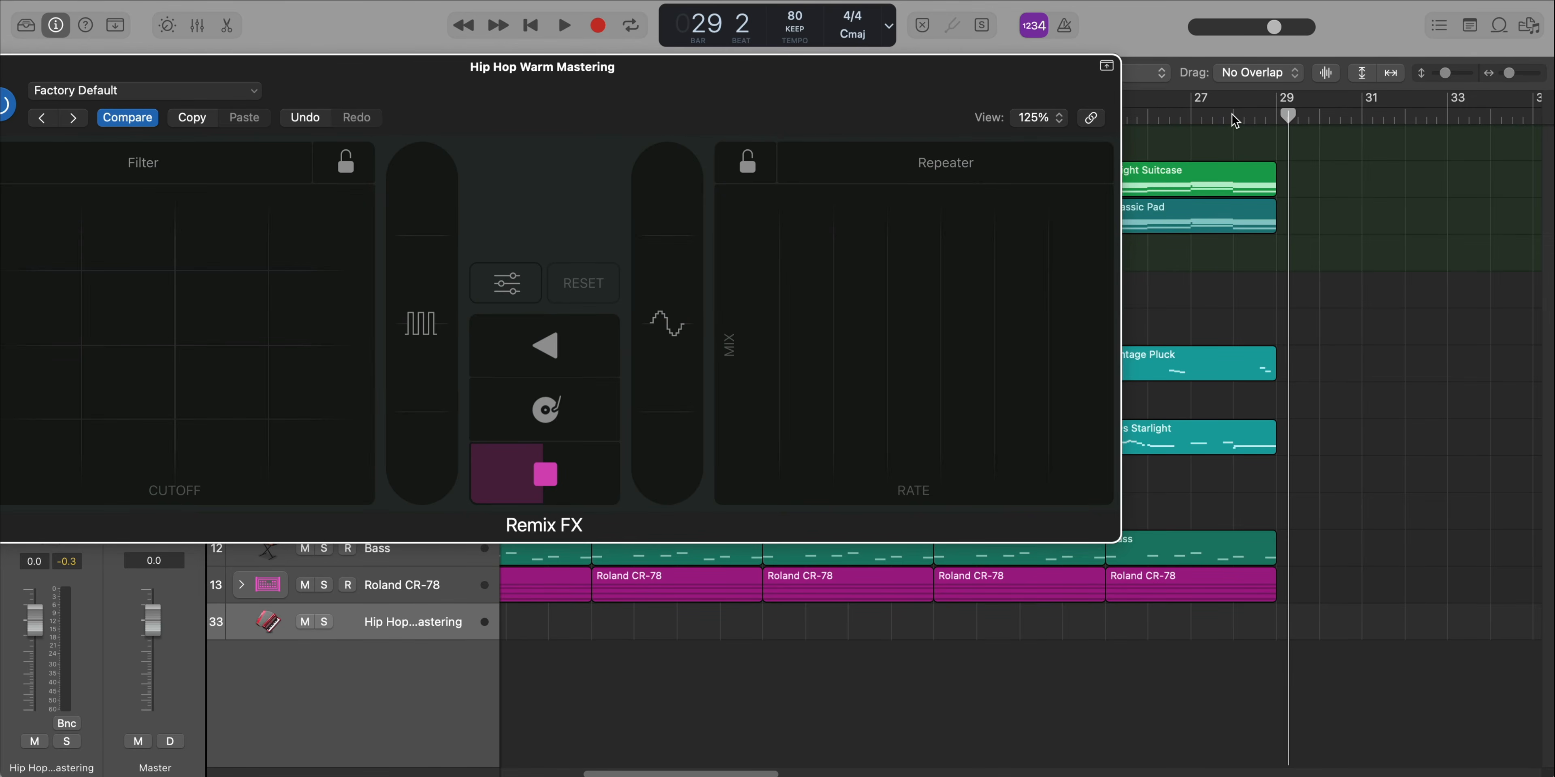
- Play the song from bar 28 and trigger the Remix FX stop effect at the ending
left_click(1231, 114)
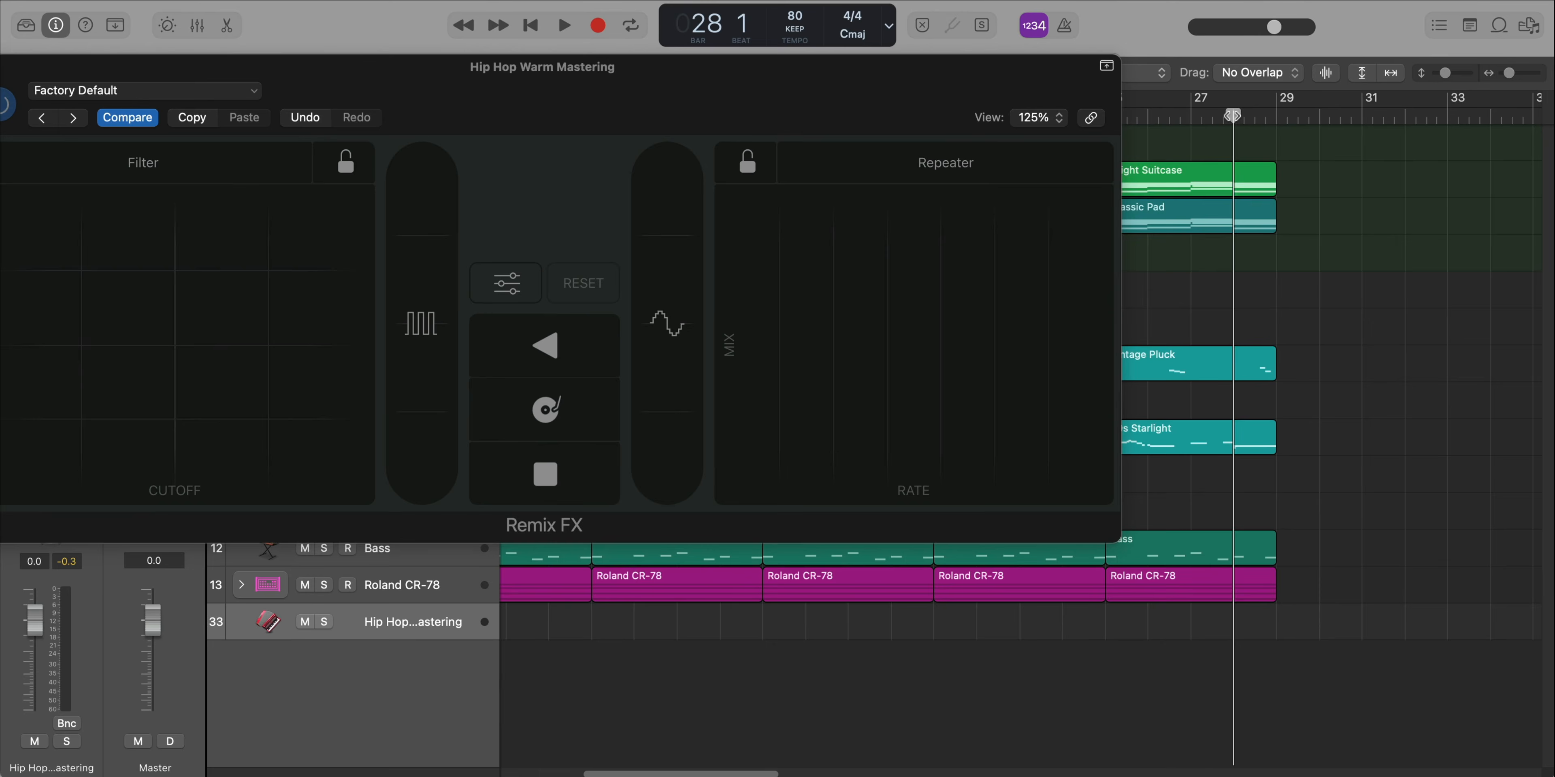
key("space")
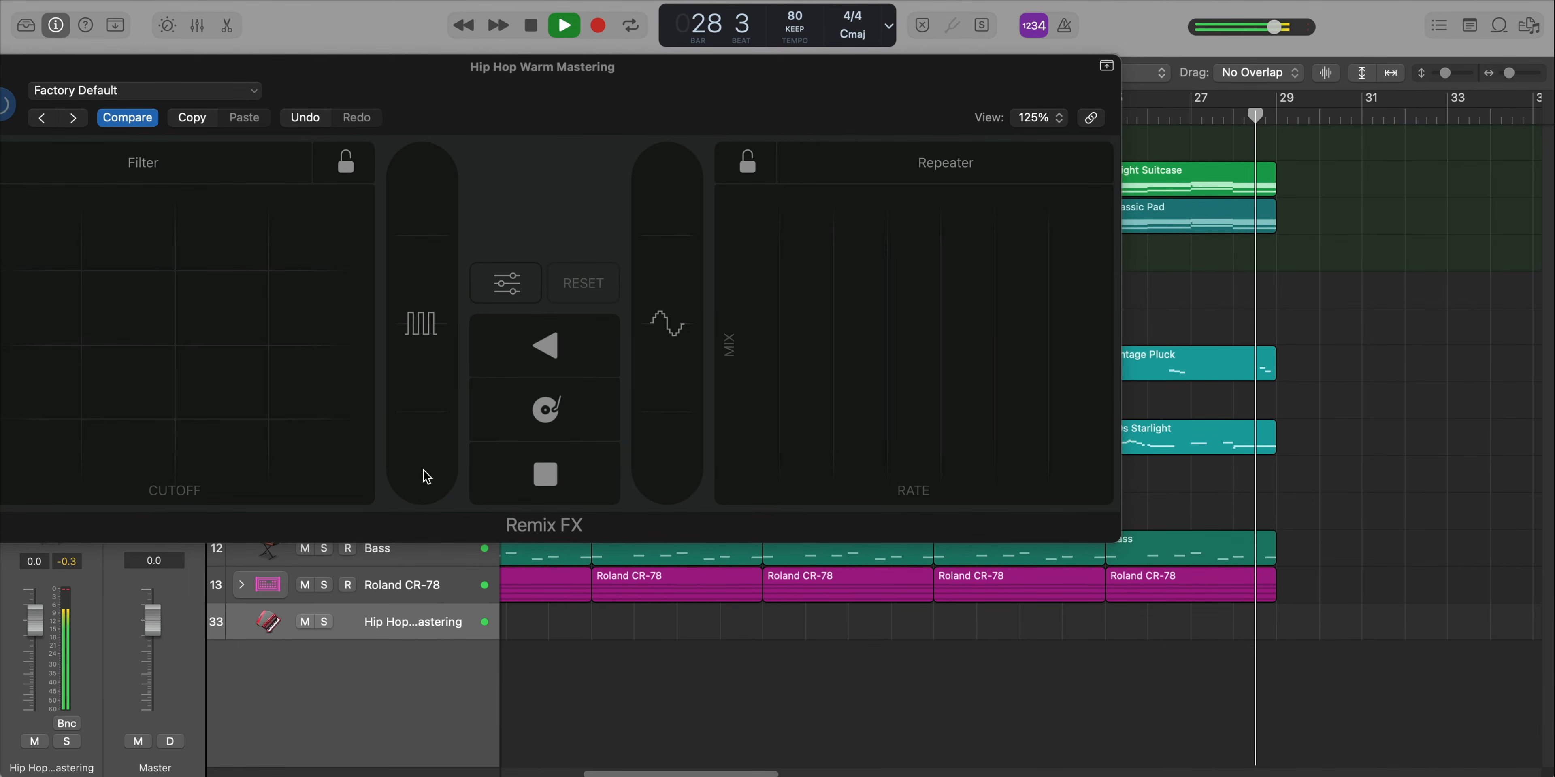
left_click(555, 474)
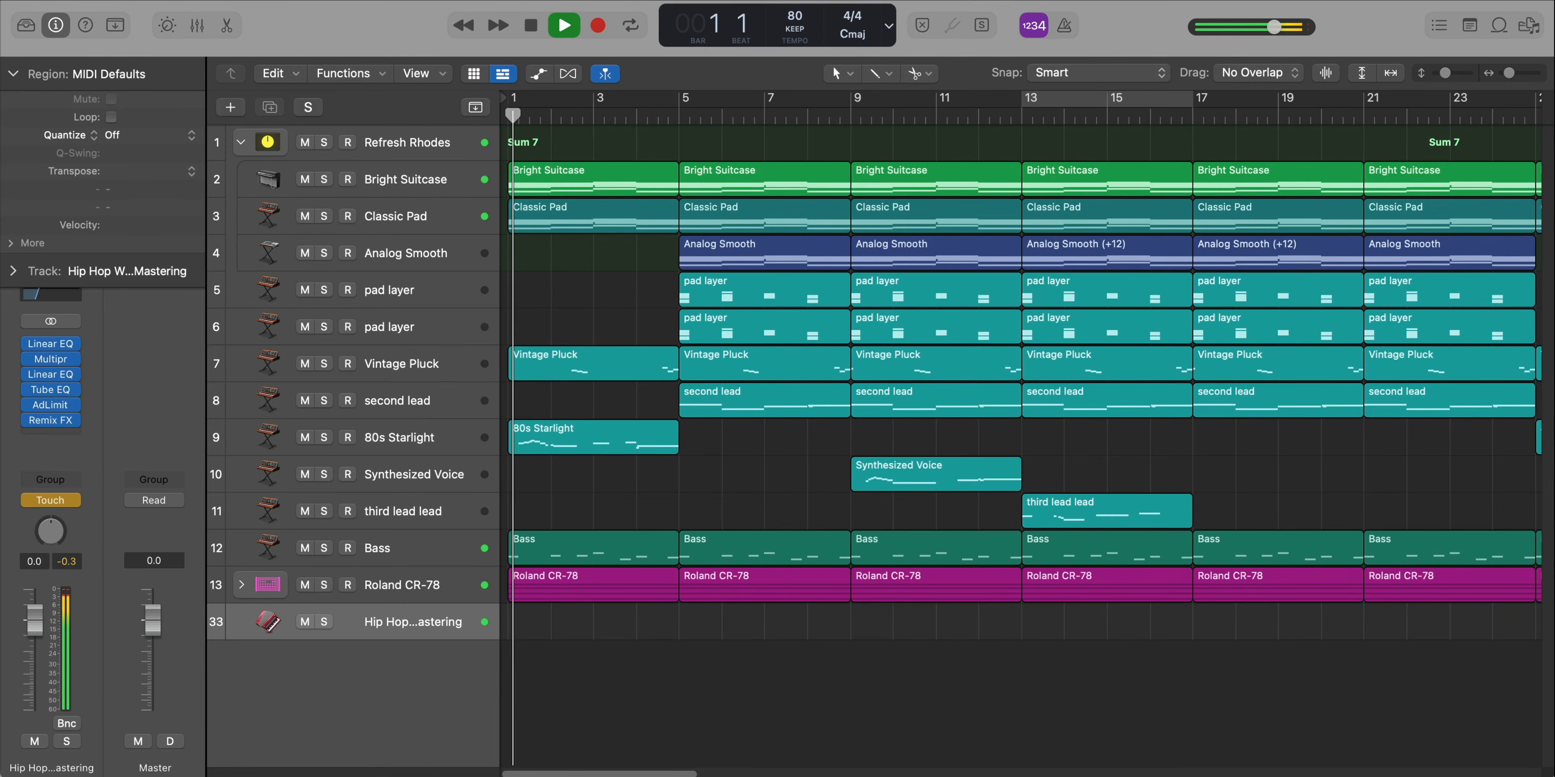
- Fit the entire arrangement in view while the full beat plays from bar 1
key("z")
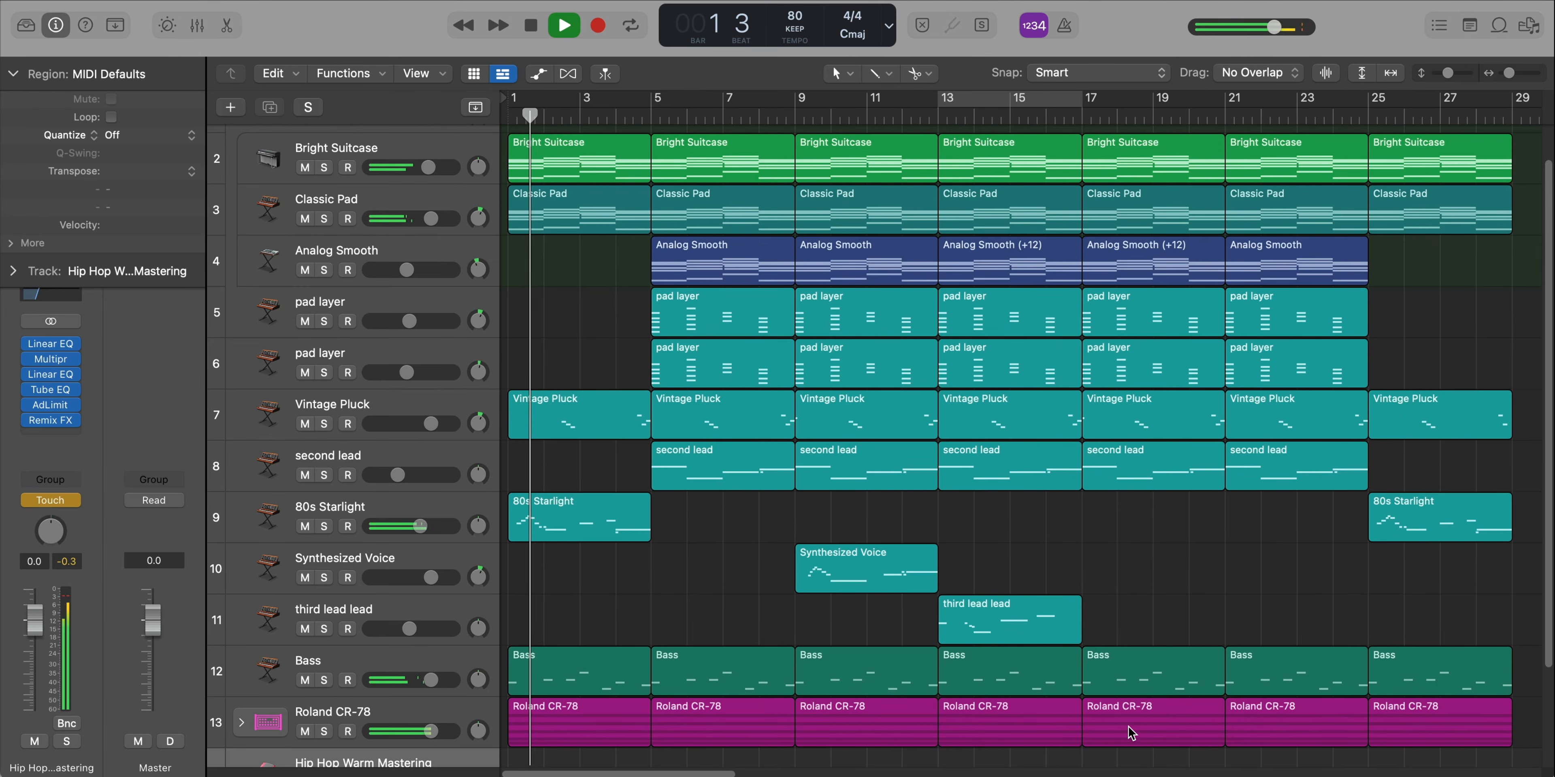